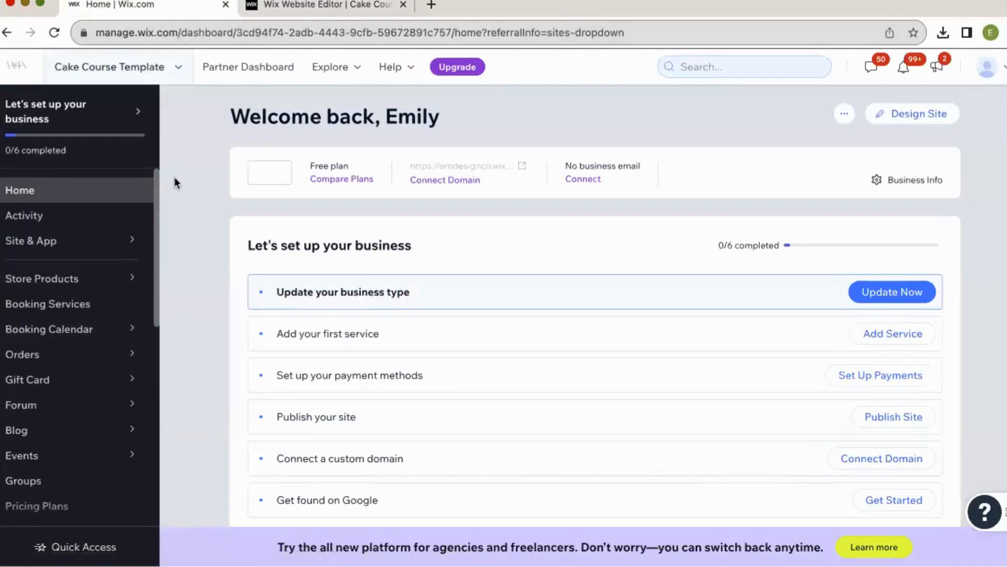
# Step: Open the Online Programs section of the Cake Course Template site dashboard
pyautogui.moveTo(57, 288)
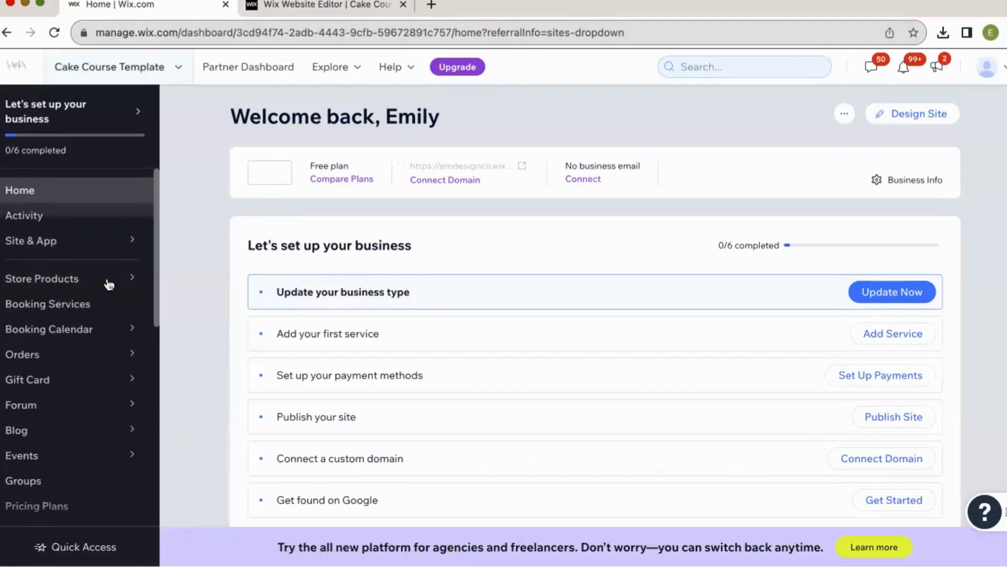
pyautogui.scroll(-3, 86, 430)
pyautogui.scroll(-2, 87, 433)
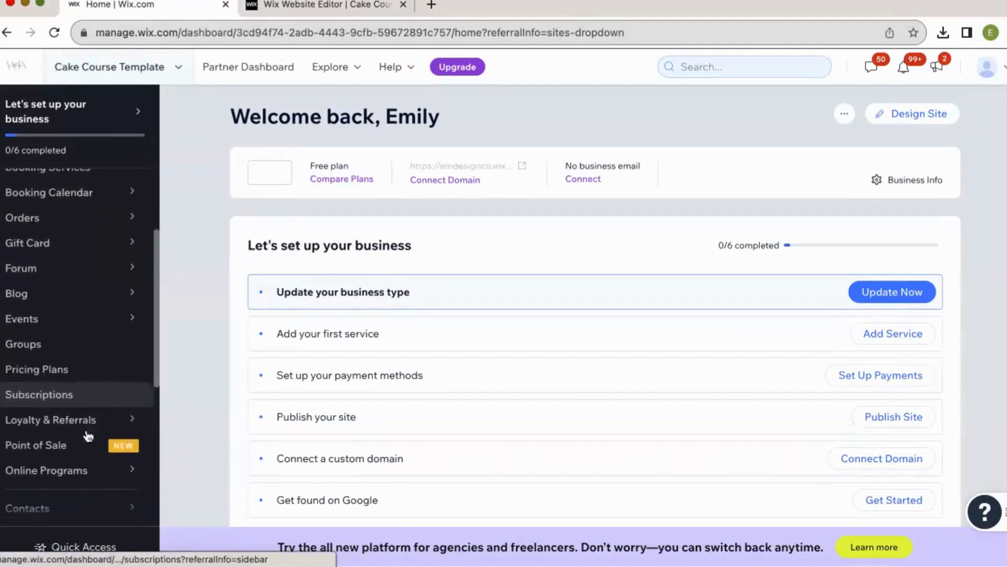
pyautogui.click(77, 471)
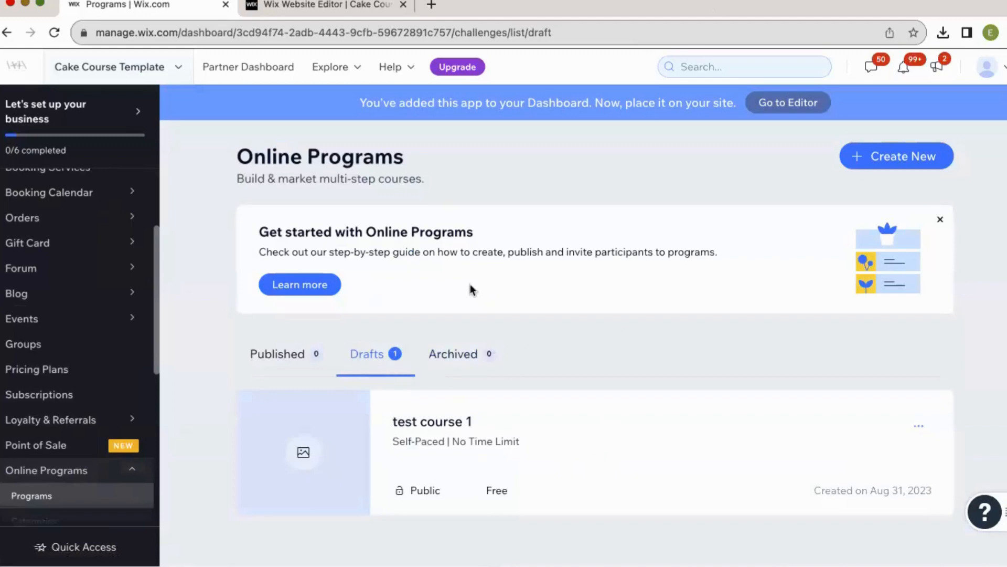
# Step: Look through the published, draft and archived online programs, ending on the drafts
pyautogui.click(299, 355)
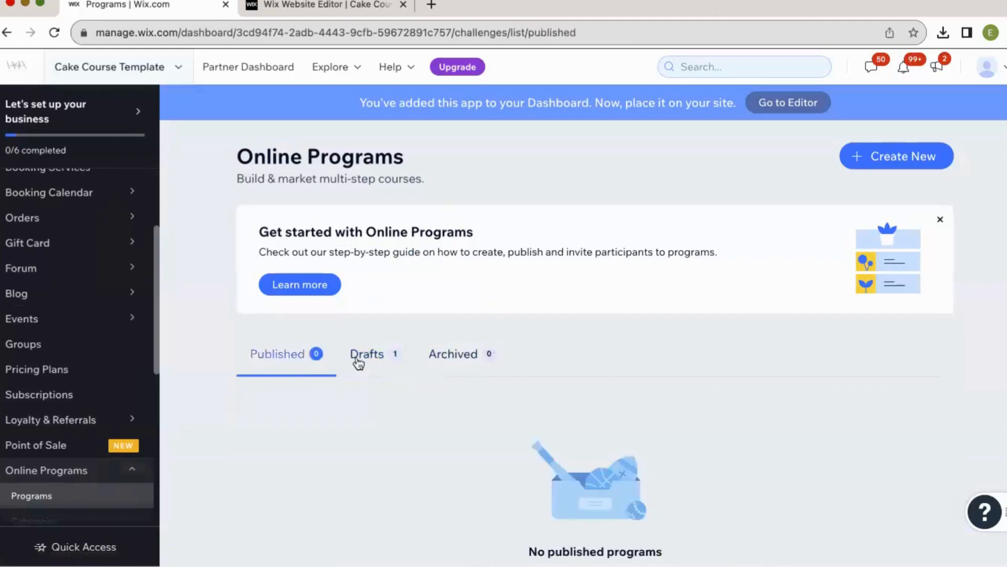
pyautogui.scroll(-1, 456, 367)
pyautogui.scroll(1, 457, 367)
pyautogui.click(376, 355)
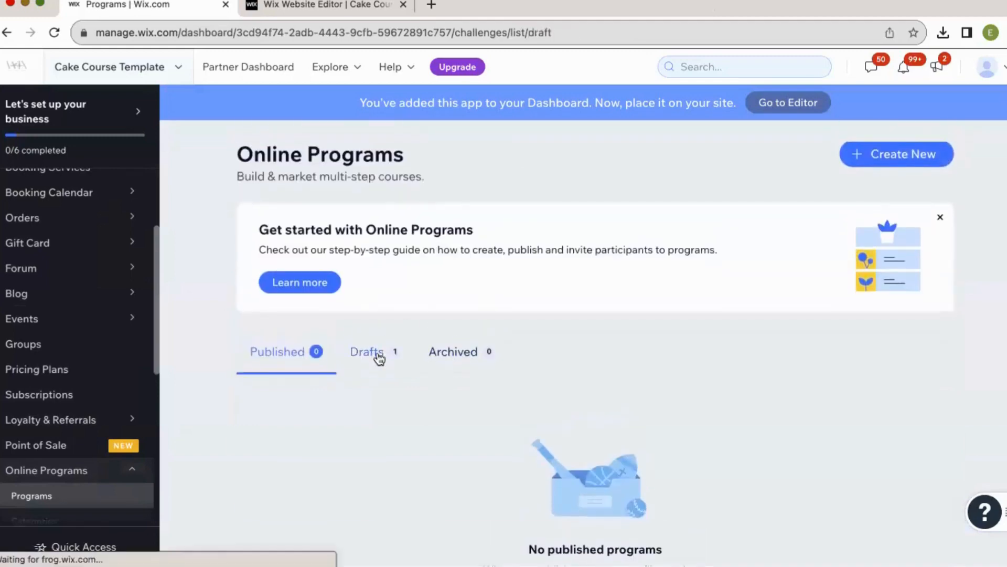
pyautogui.click(477, 358)
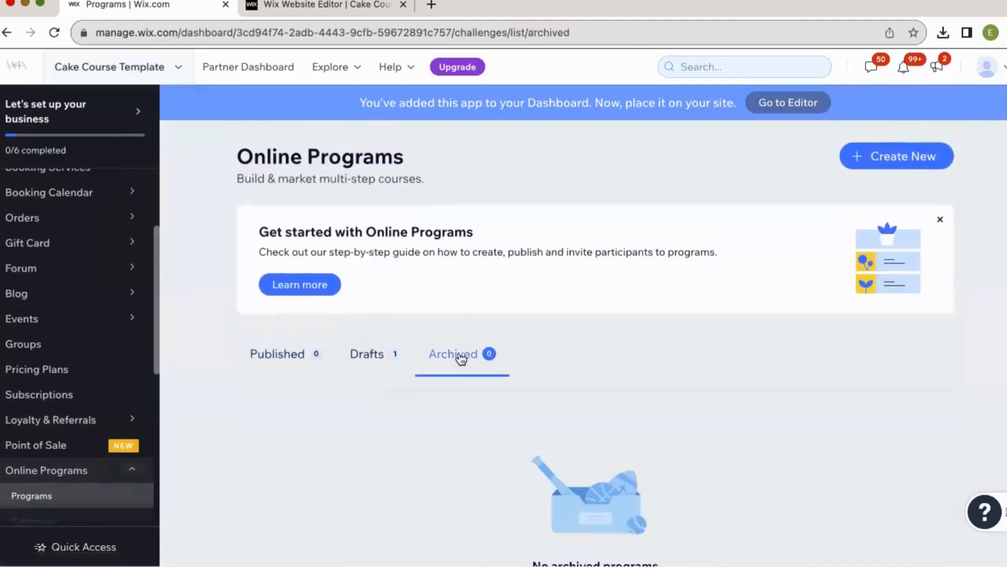
pyautogui.click(361, 365)
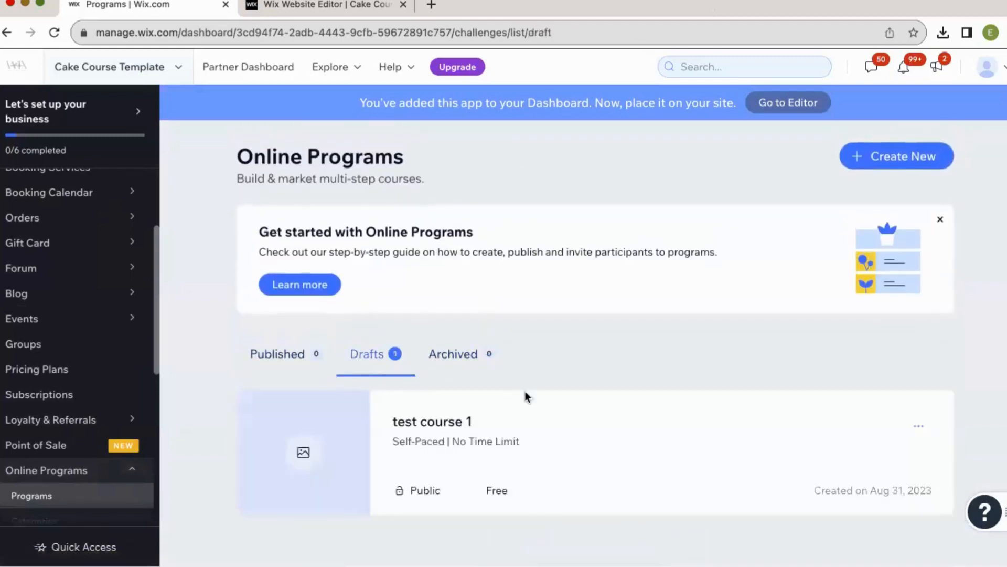
# Step: Delete the draft program "test course 1" permanently
pyautogui.click(919, 428)
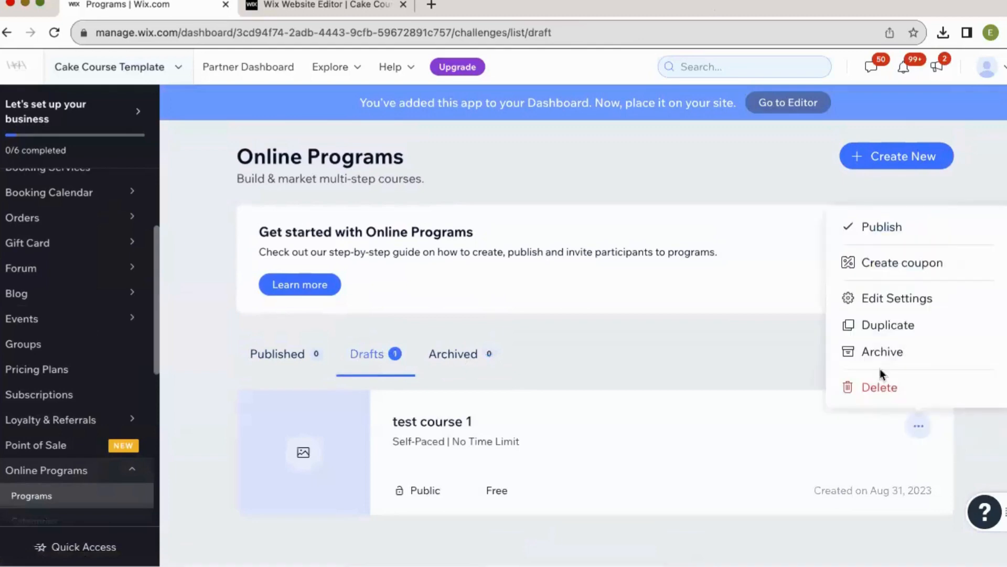
pyautogui.click(874, 388)
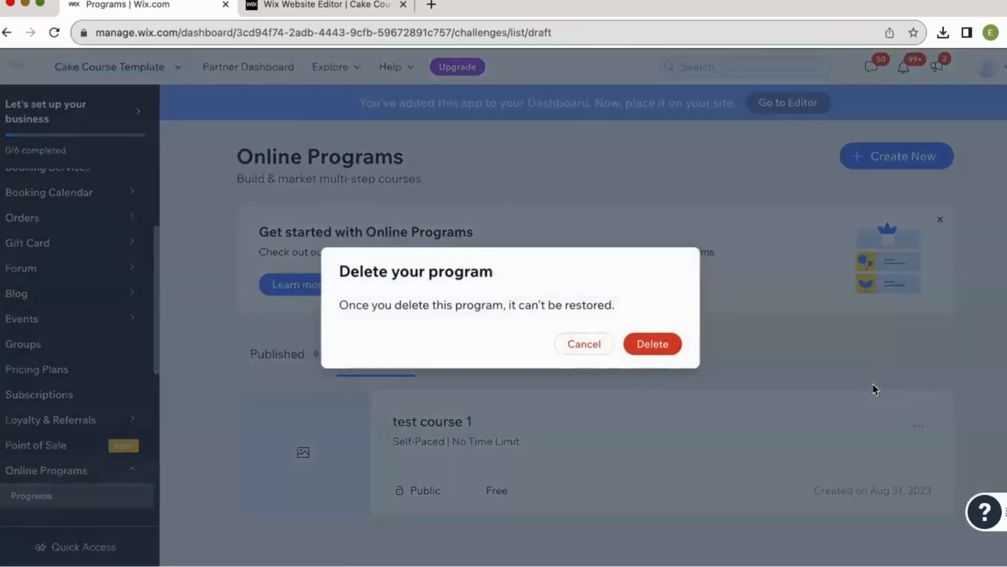
pyautogui.click(641, 349)
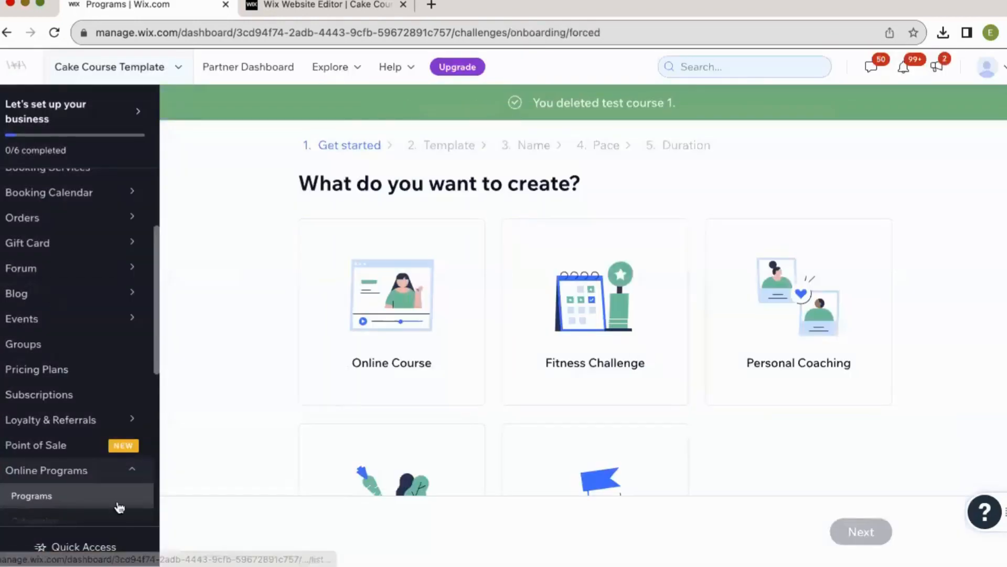
pyautogui.click(41, 471)
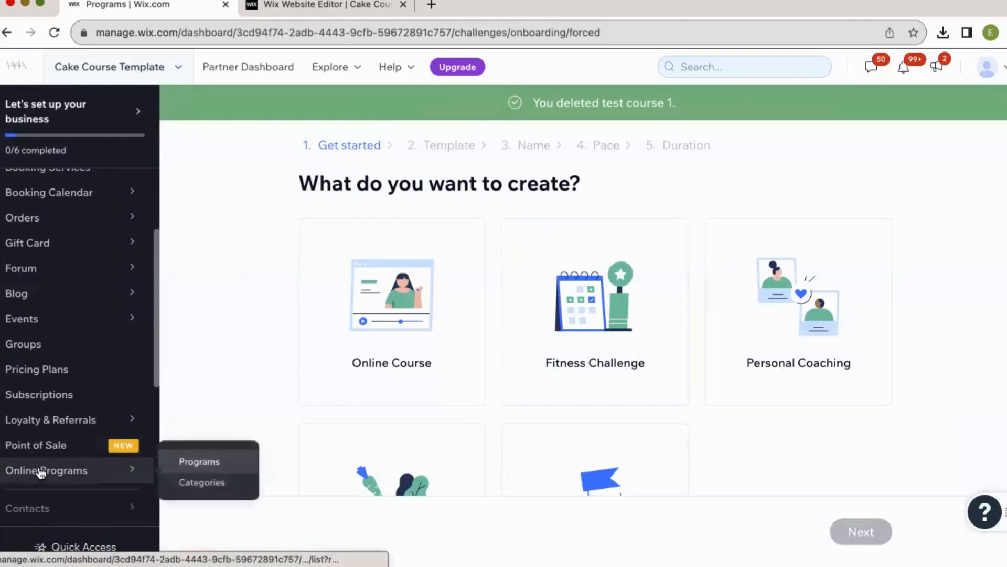
pyautogui.click(41, 470)
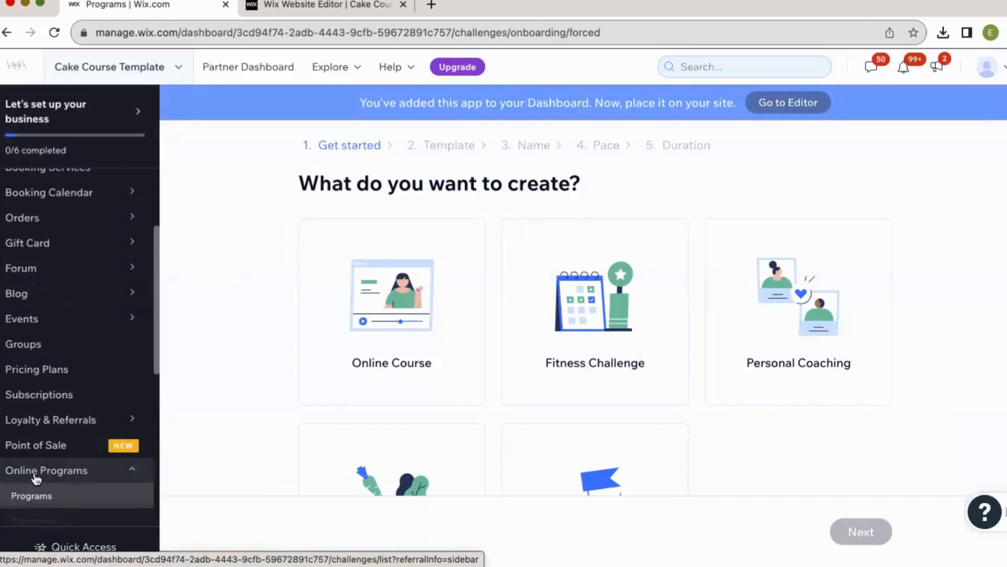
pyautogui.click(34, 470)
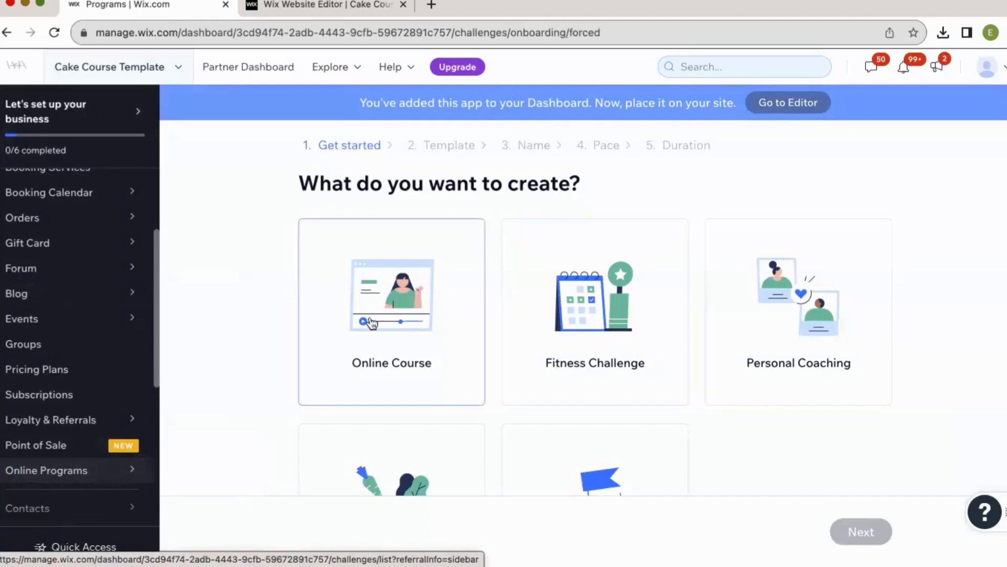
# Step: Review the available program types, choose Start Fresh for the new program and continue to naming it
pyautogui.scroll(-1, 535, 340)
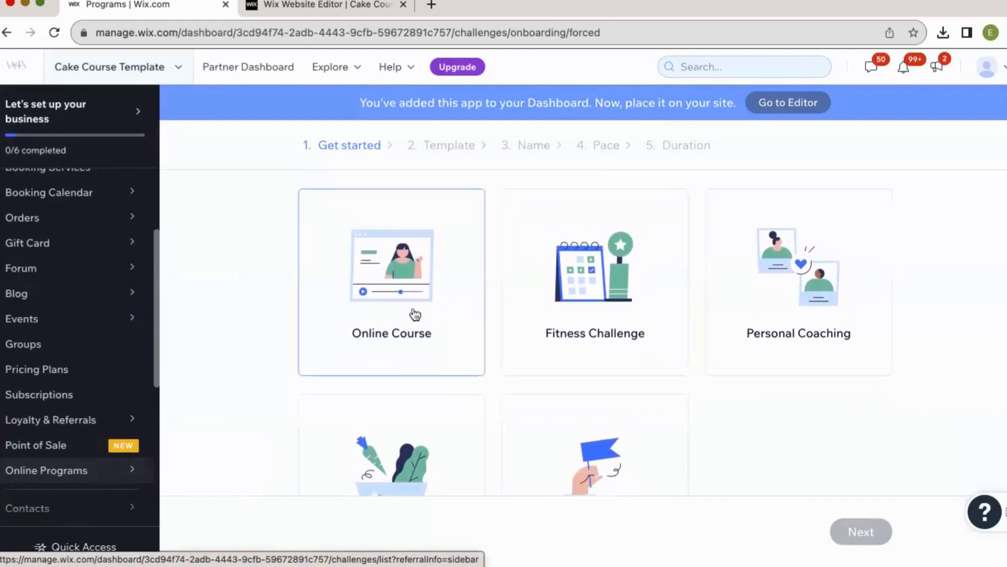
pyautogui.scroll(-1, 722, 323)
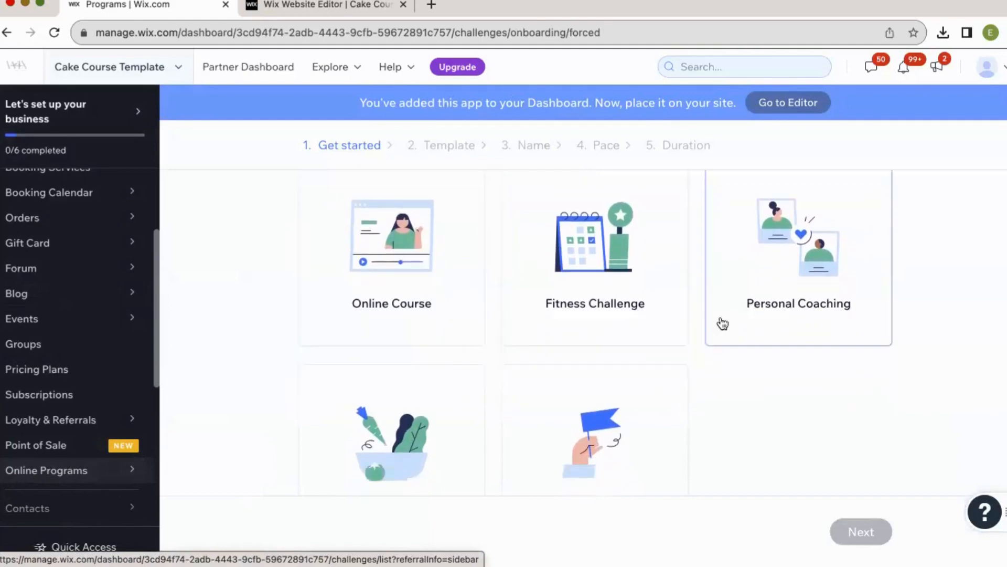
pyautogui.scroll(-3, 722, 323)
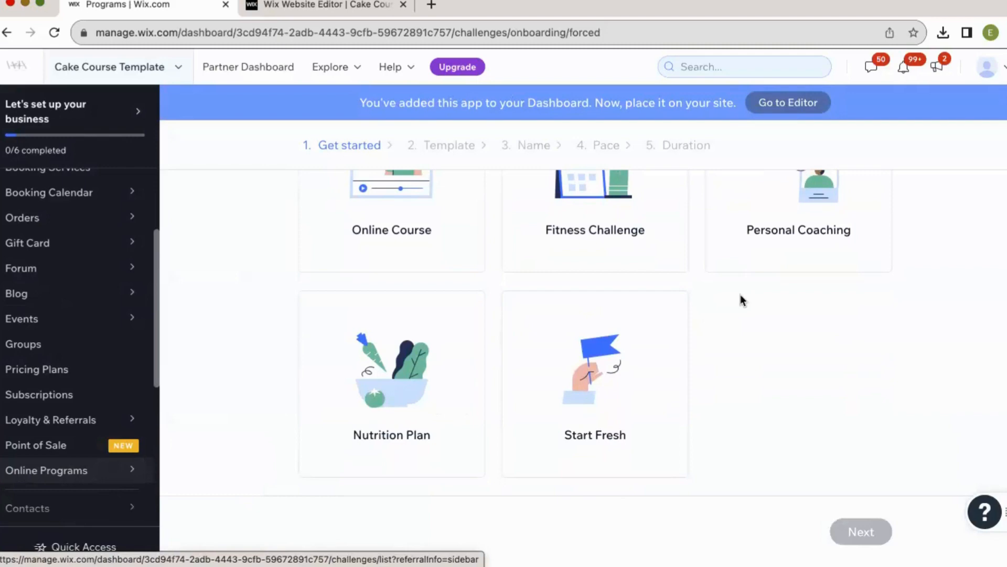
pyautogui.scroll(1, 583, 357)
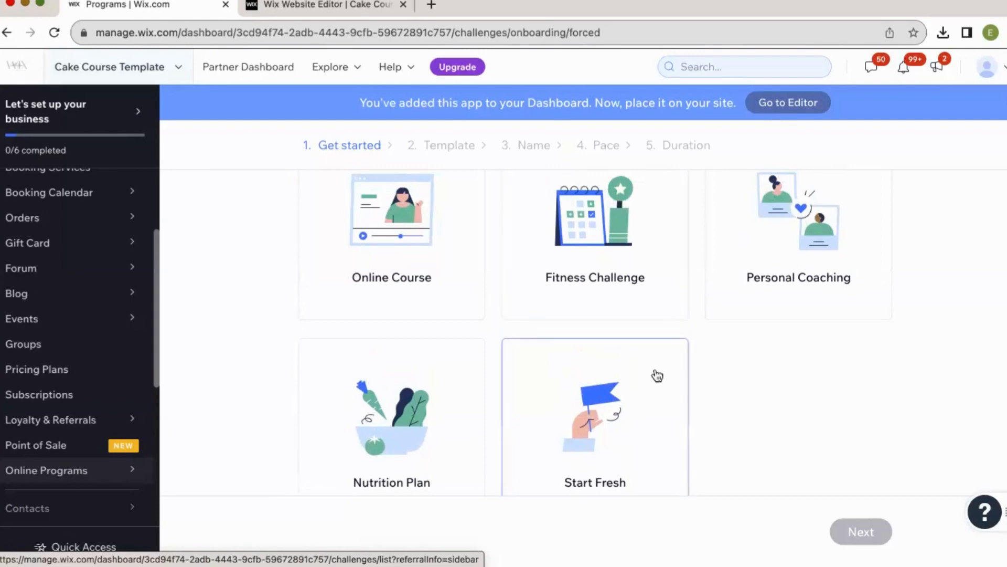
pyautogui.scroll(-1, 657, 376)
pyautogui.click(637, 381)
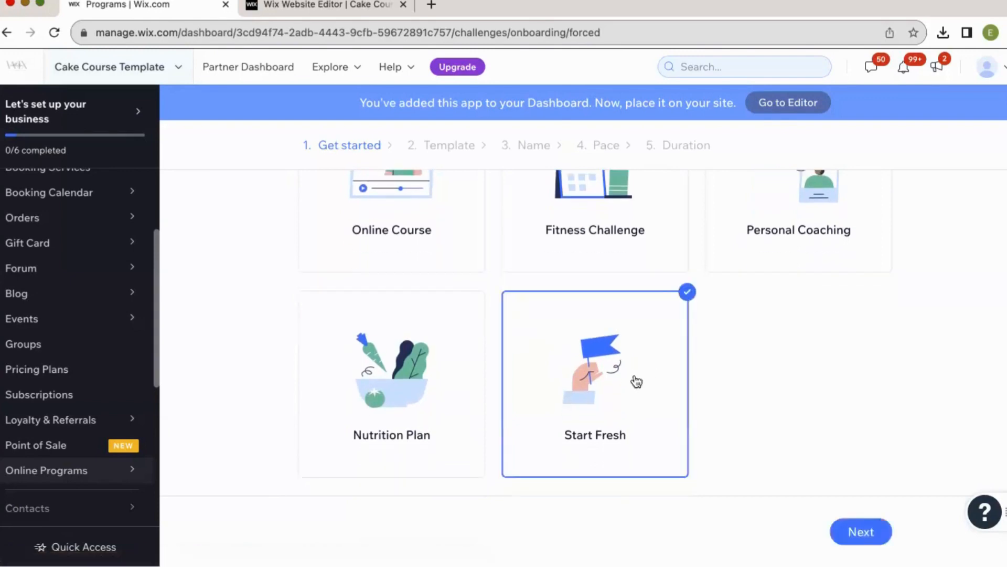
pyautogui.click(861, 532)
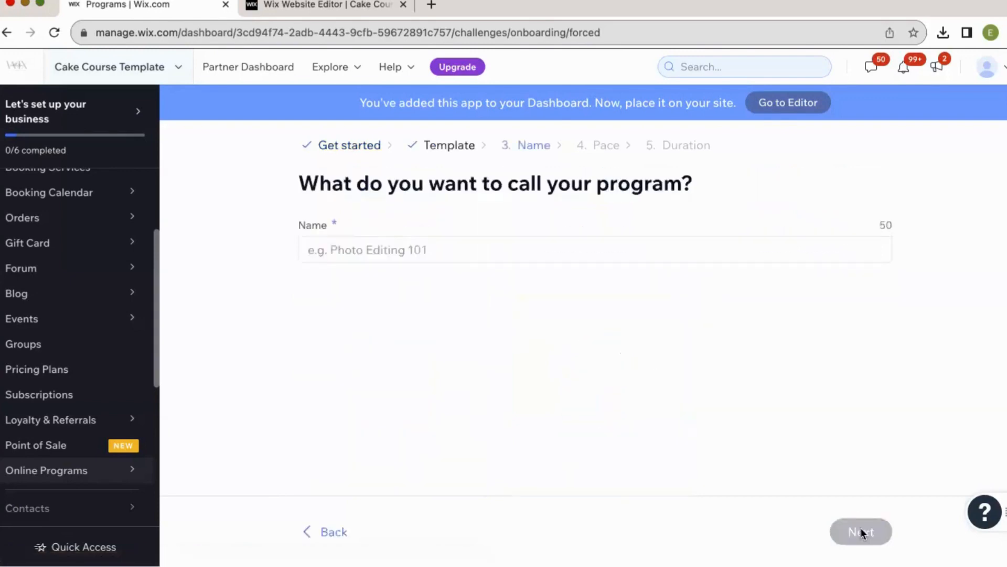
# Step: Name the new program "Photo Editing 101" and continue to the pace options
pyautogui.click(509, 250)
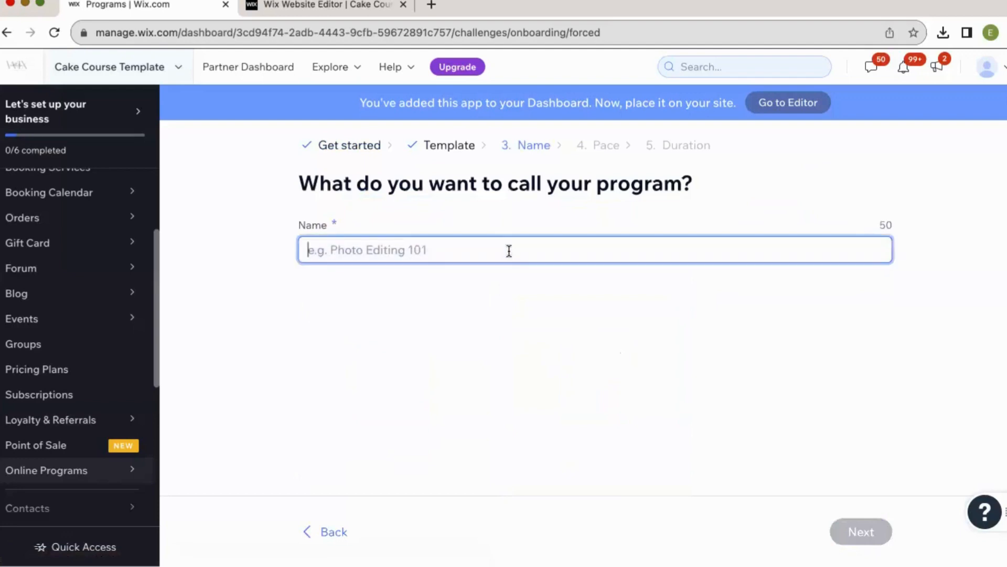
pyautogui.write('Pho')
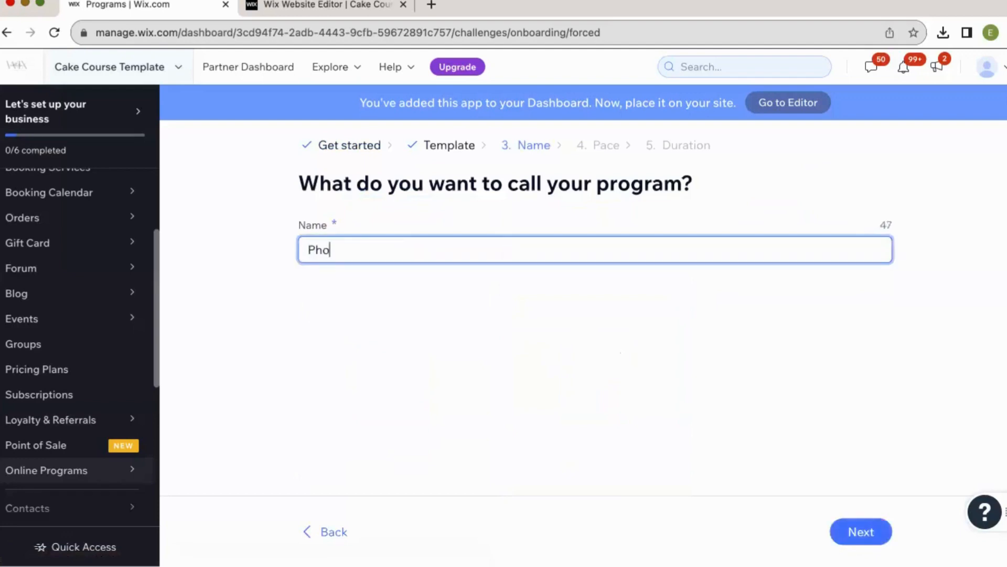
pyautogui.write('to Editing 101')
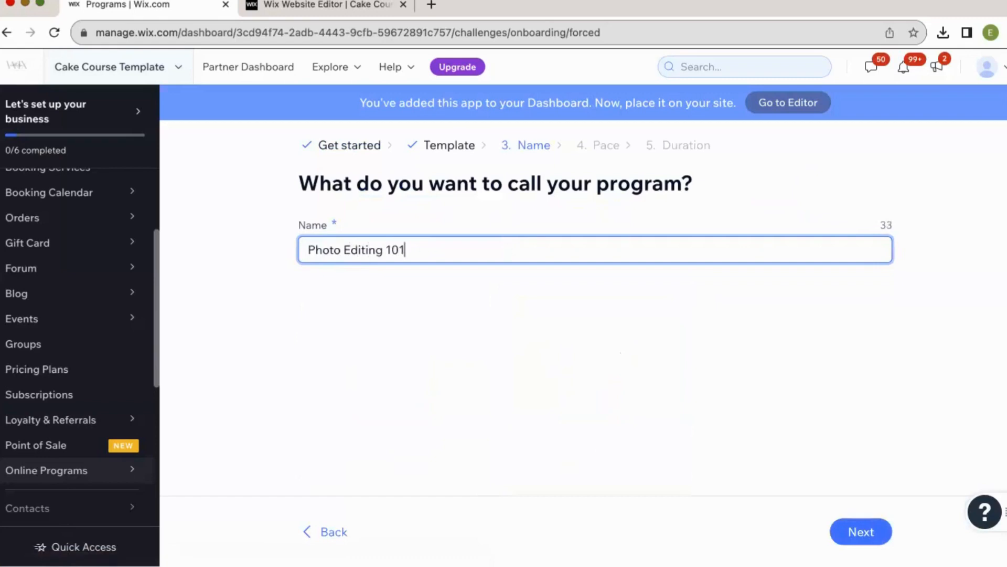
pyautogui.click(868, 534)
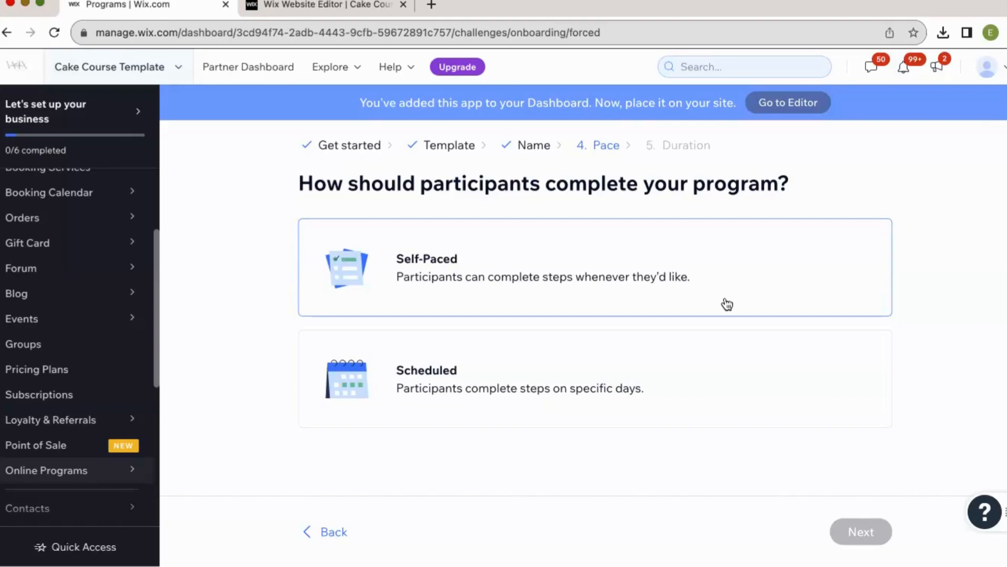
# Step: Make the program Self-Paced with an Unlimited duration and create it
pyautogui.click(690, 291)
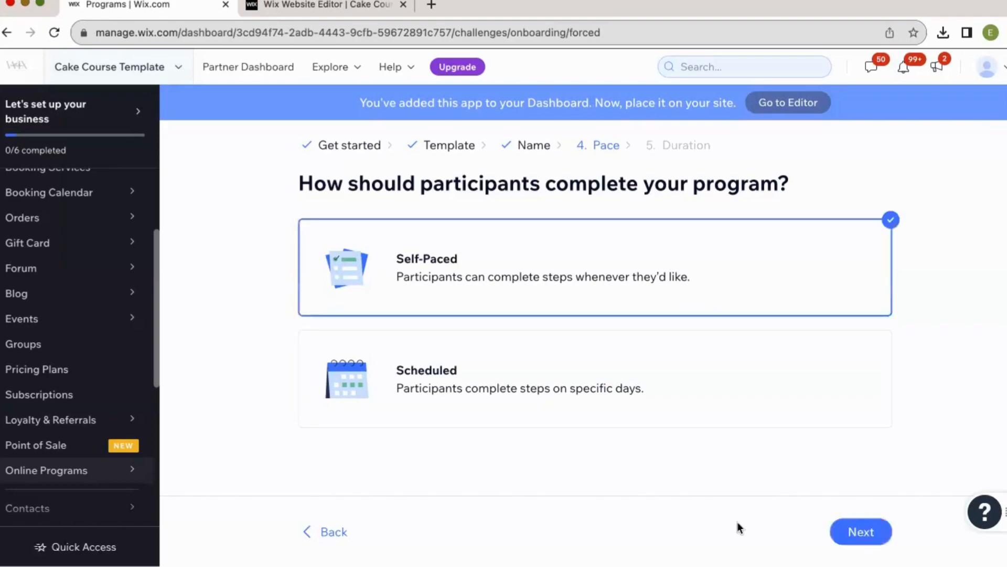
pyautogui.click(863, 532)
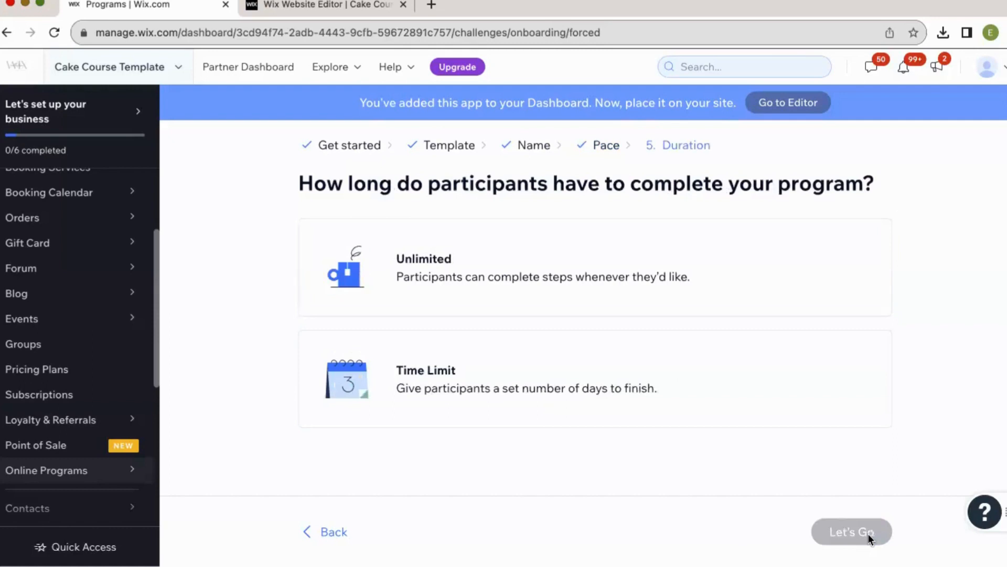
pyautogui.click(659, 270)
pyautogui.click(838, 540)
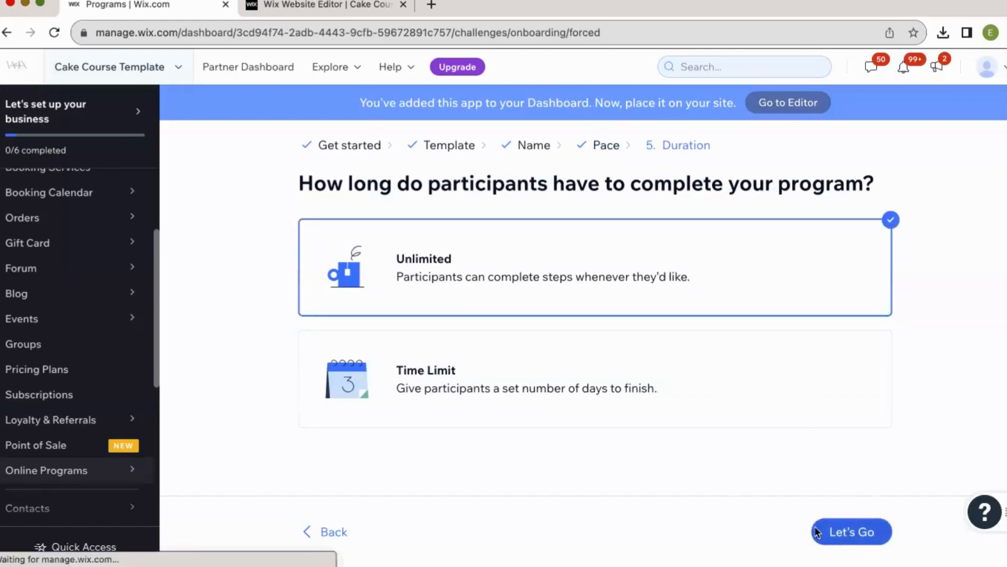
pyautogui.click(250, 183)
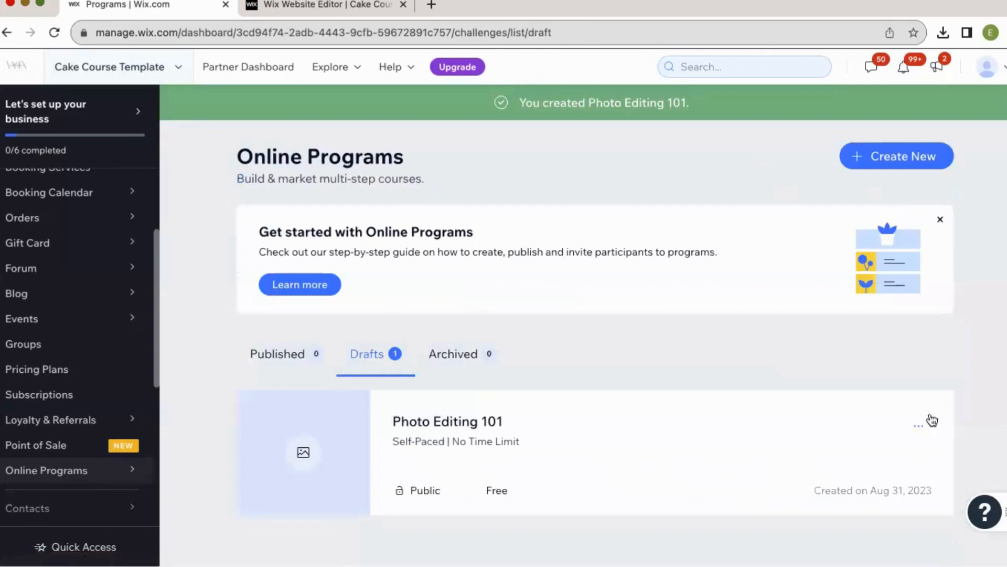
# Step: Open the visibility and pricing settings of the Photo Editing 101 draft program
pyautogui.click(919, 425)
pyautogui.click(898, 299)
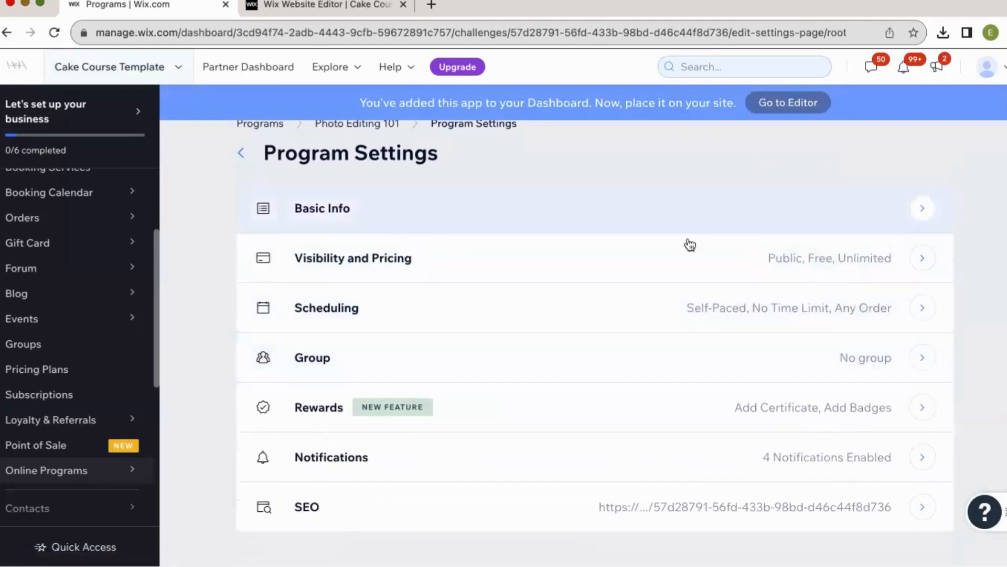
pyautogui.click(719, 272)
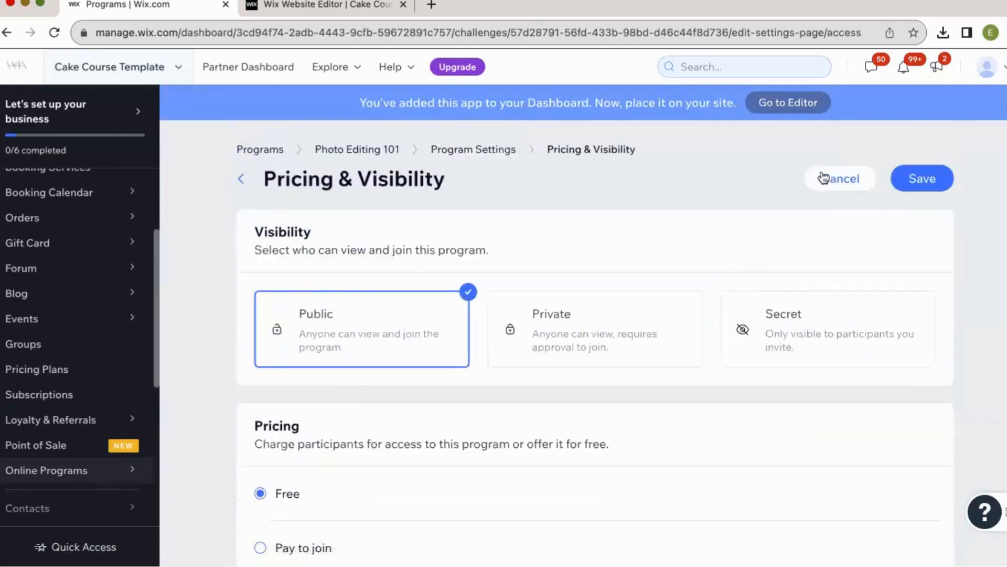
pyautogui.click(240, 180)
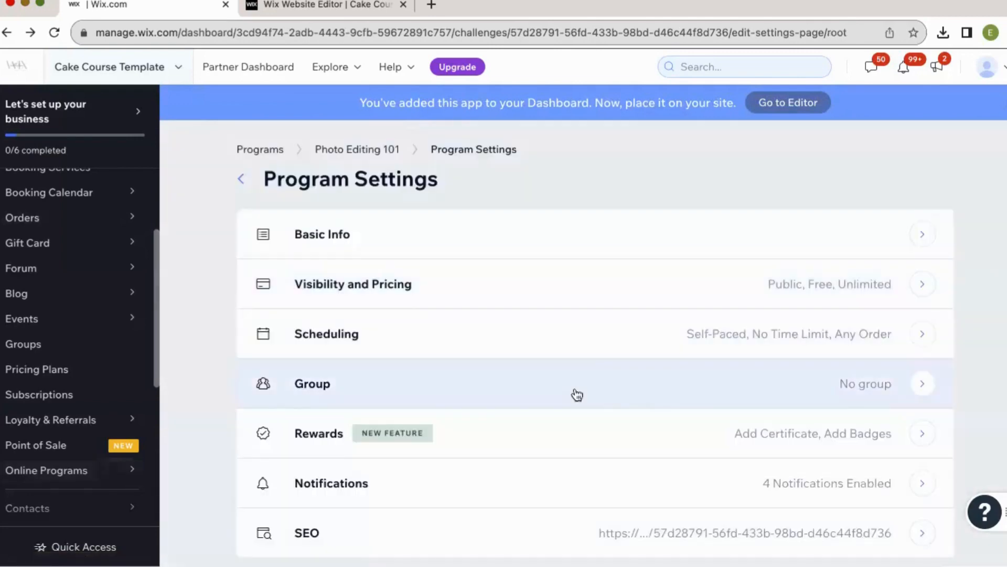
pyautogui.click(922, 284)
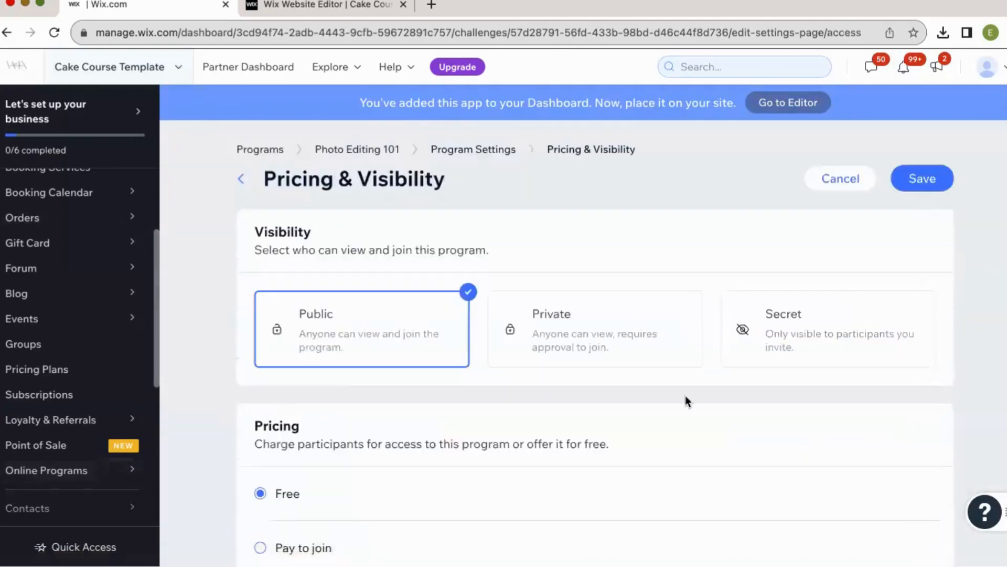
# Step: Keep the program free with Unlimited participants and leave the pricing and visibility settings, saving the changes
pyautogui.scroll(-5, 688, 401)
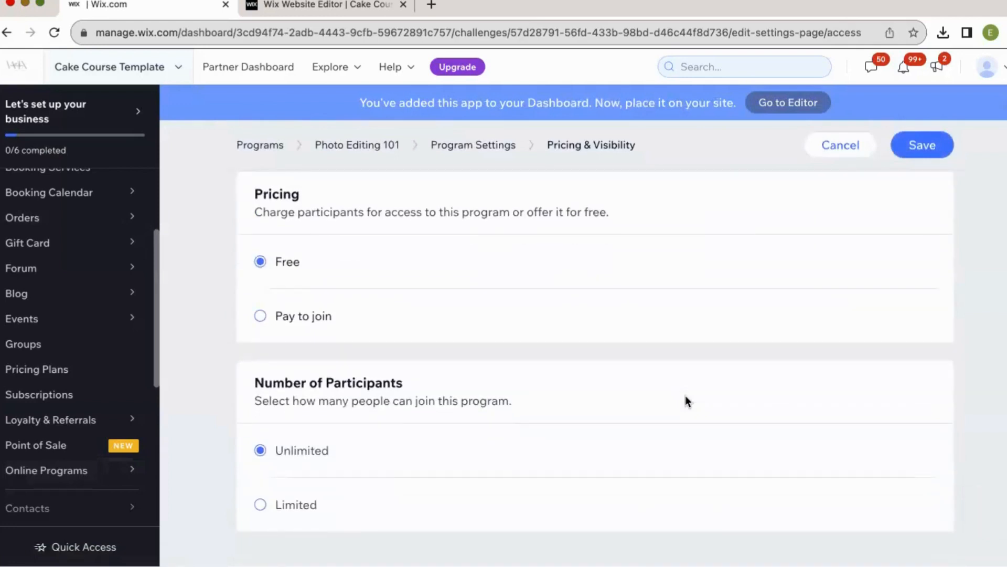
pyautogui.click(279, 506)
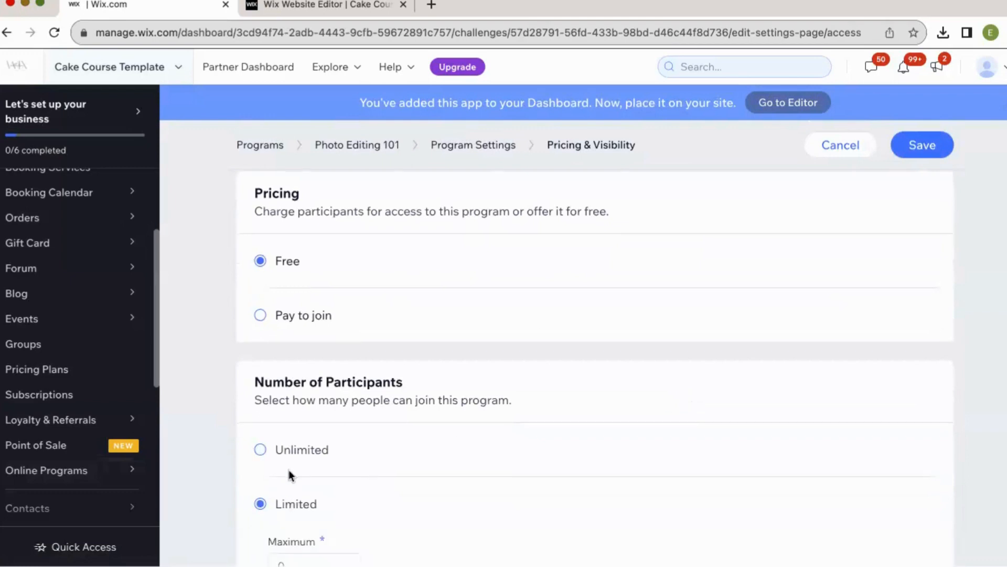
pyautogui.scroll(-2, 289, 475)
pyautogui.click(289, 385)
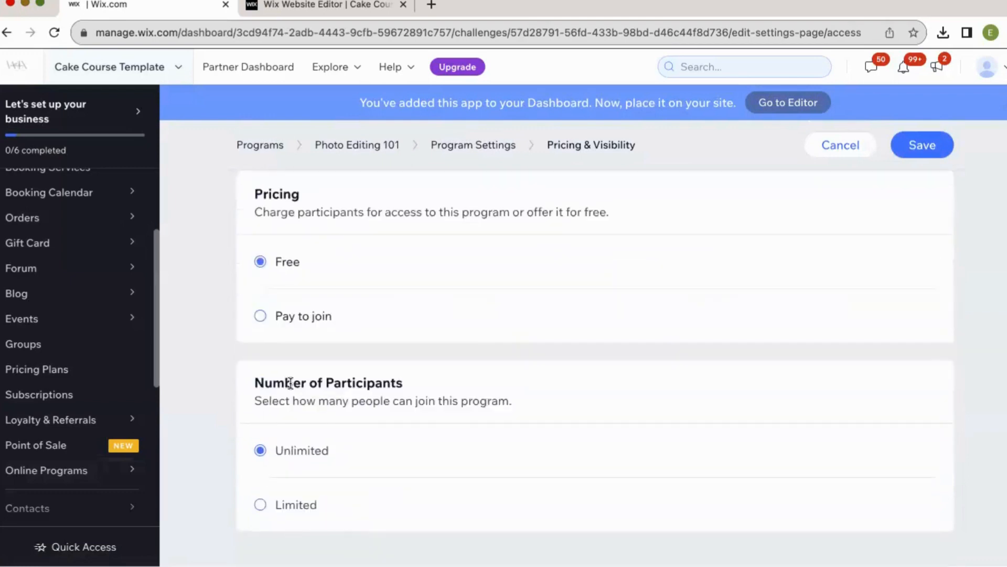
pyautogui.click(253, 151)
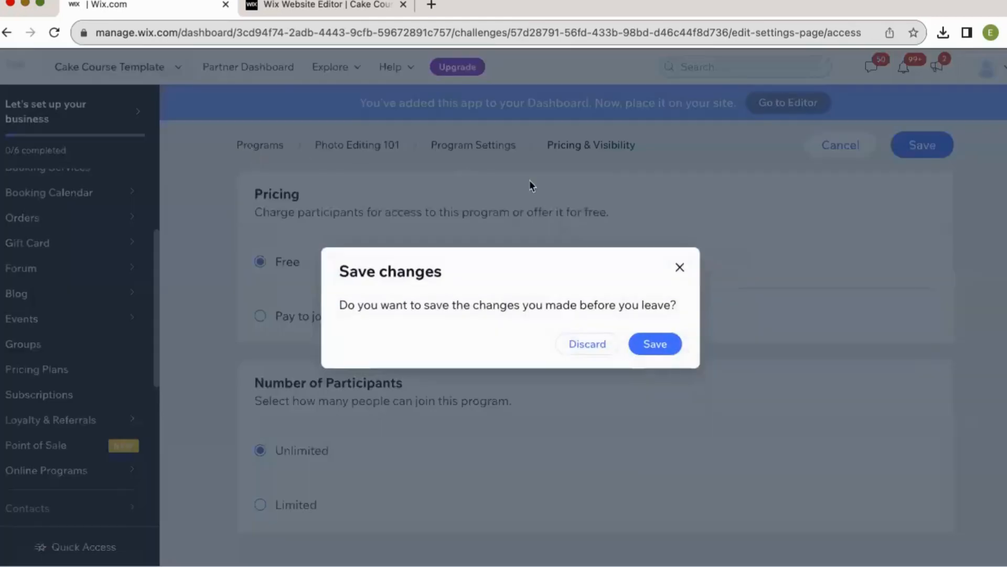
pyautogui.click(652, 347)
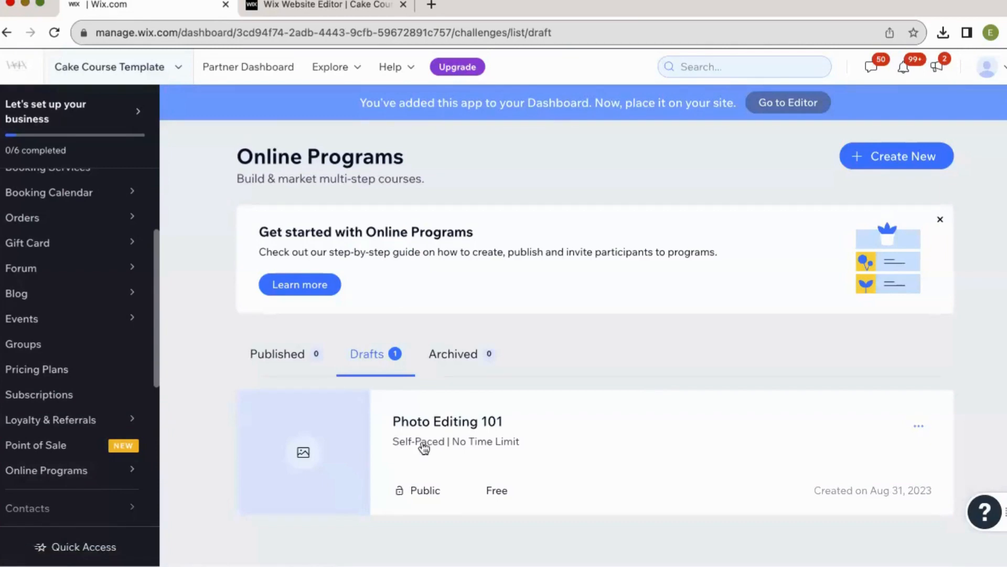
# Step: Open the Photo Editing 101 draft and go to the Basic Info section of its program settings
pyautogui.click(476, 416)
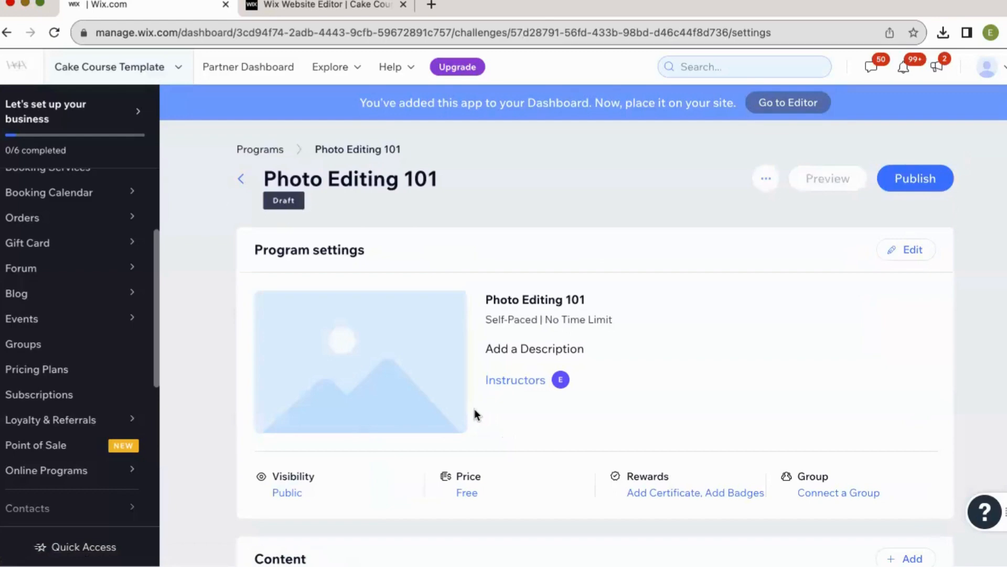
pyautogui.click(761, 183)
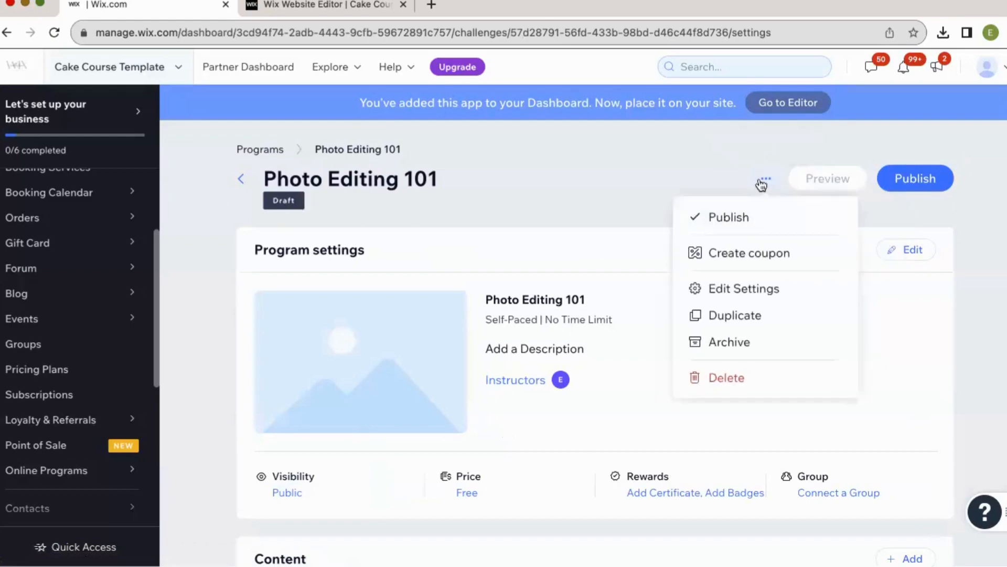
pyautogui.click(751, 292)
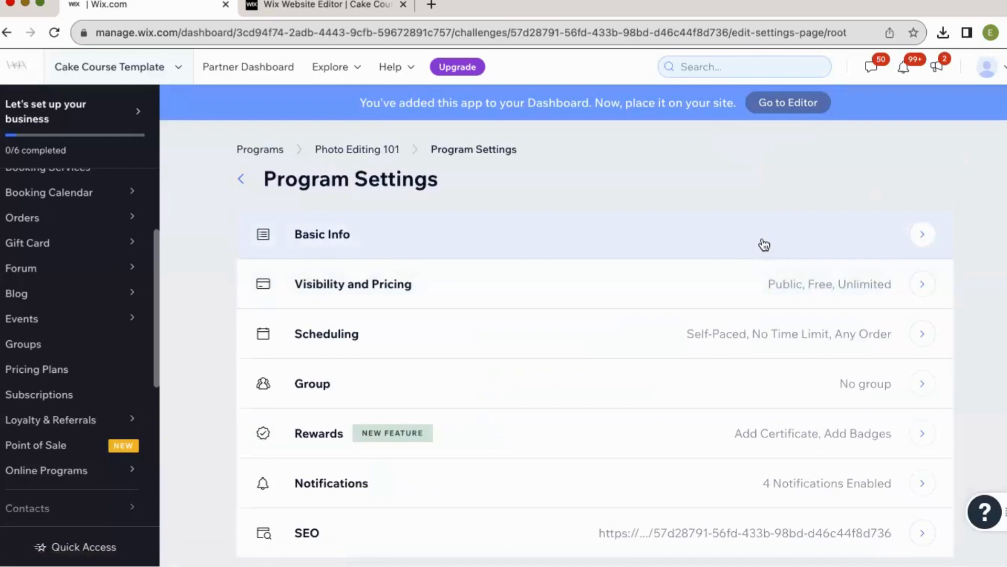
pyautogui.click(763, 252)
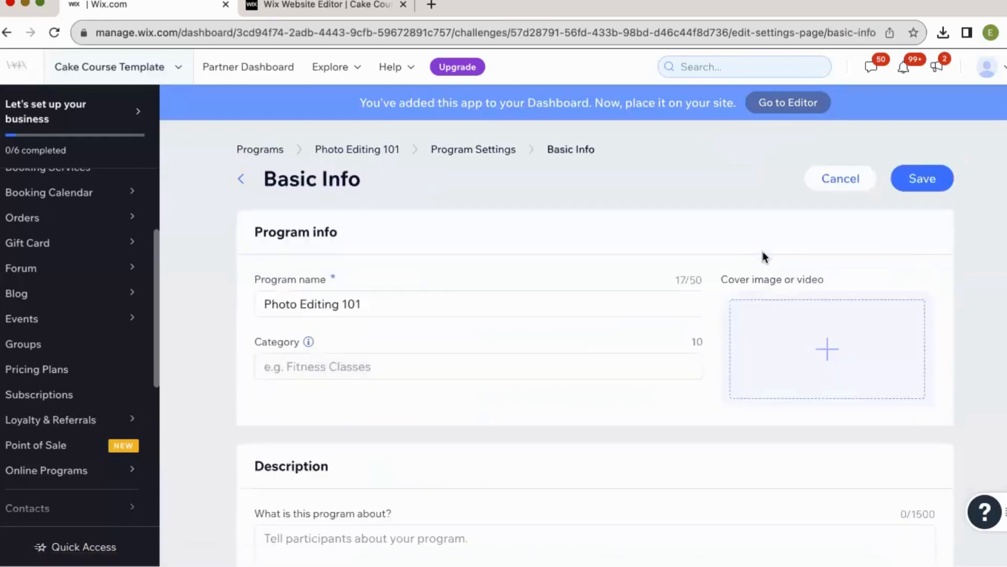
# Step: Enter "Description Text Paragraph" as the description of what the program is about
pyautogui.click(388, 303)
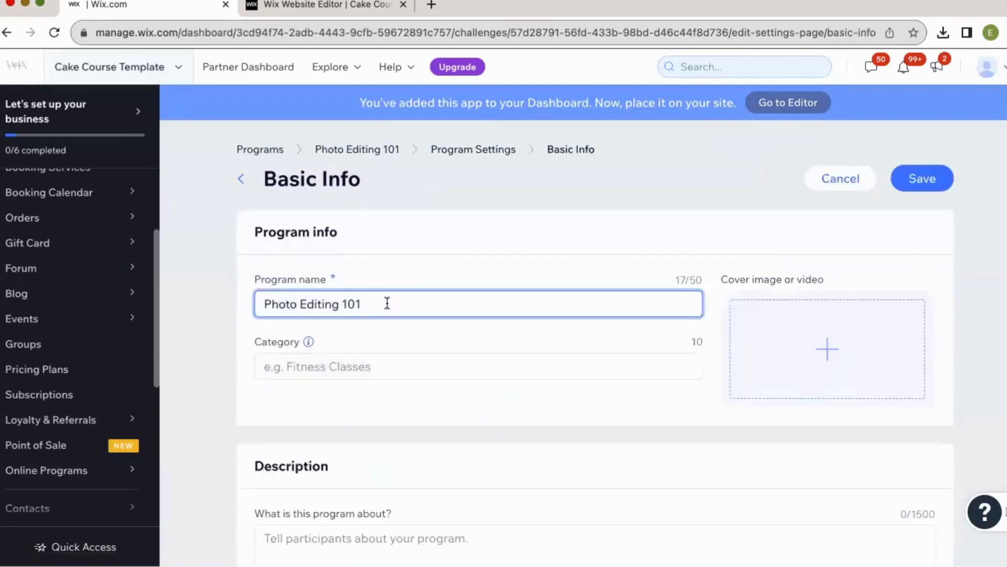
pyautogui.scroll(-2, 378, 309)
pyautogui.click(370, 318)
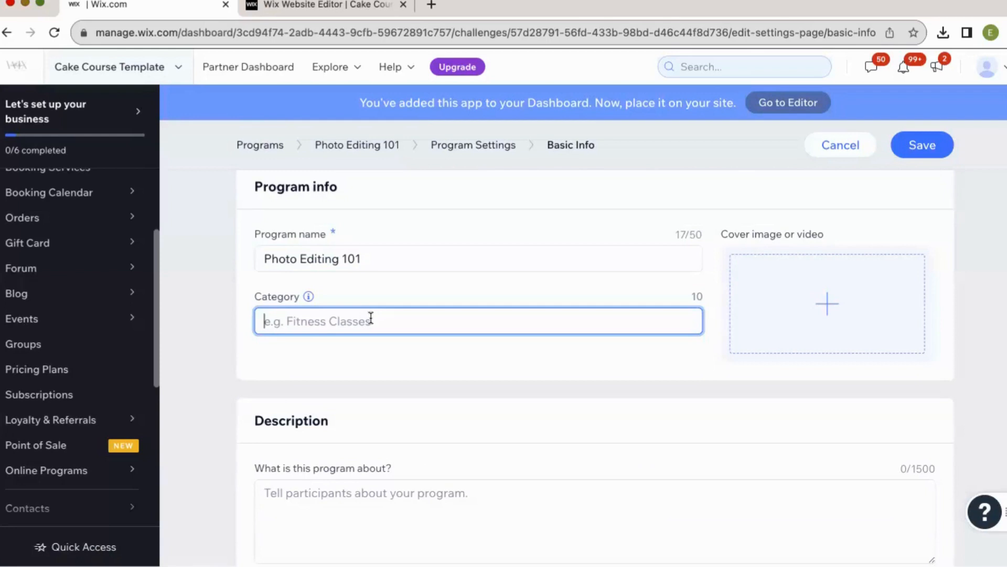
pyautogui.click(343, 493)
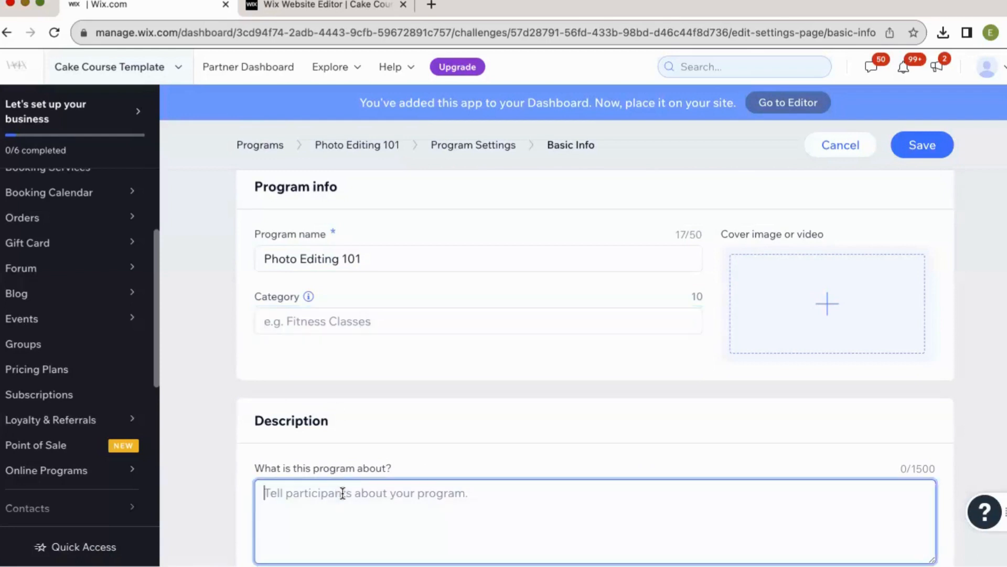
pyautogui.scroll(-3, 342, 492)
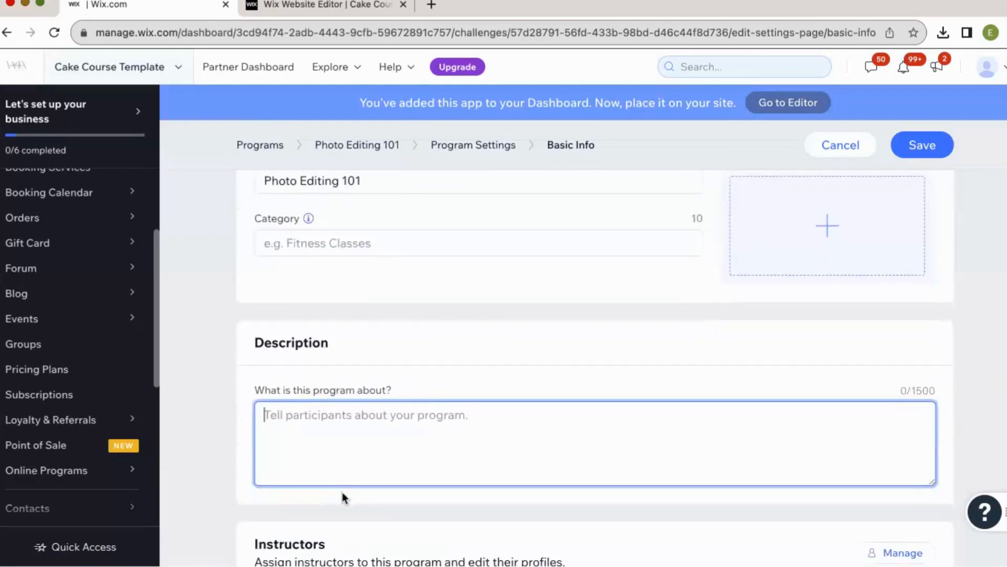
pyautogui.write('Description Te')
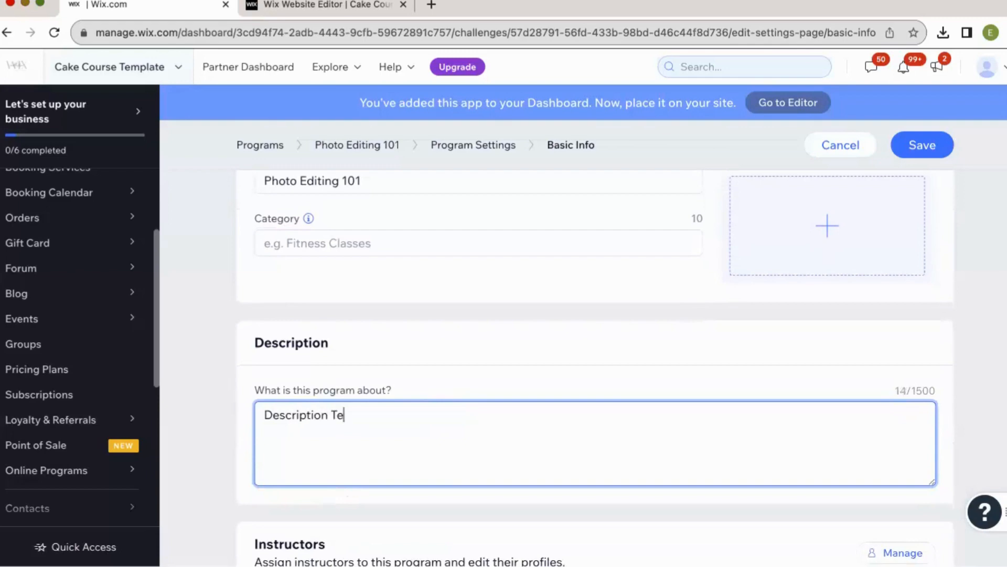
pyautogui.write('xt Paragraph')
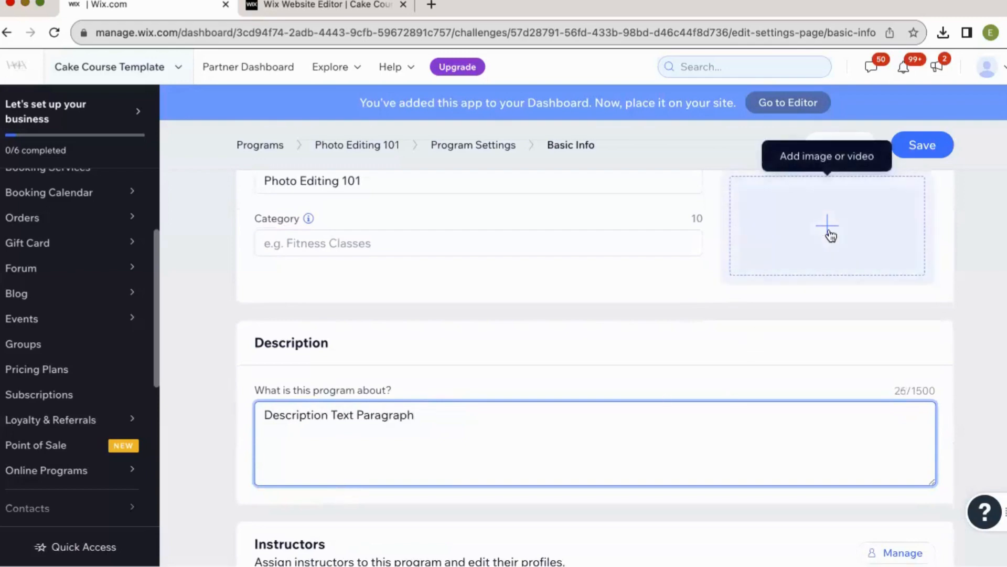
# Step: Add the Unsplash photo of the Eiffel Tower against a blue sky as the program's cover image
pyautogui.scroll(3, 828, 229)
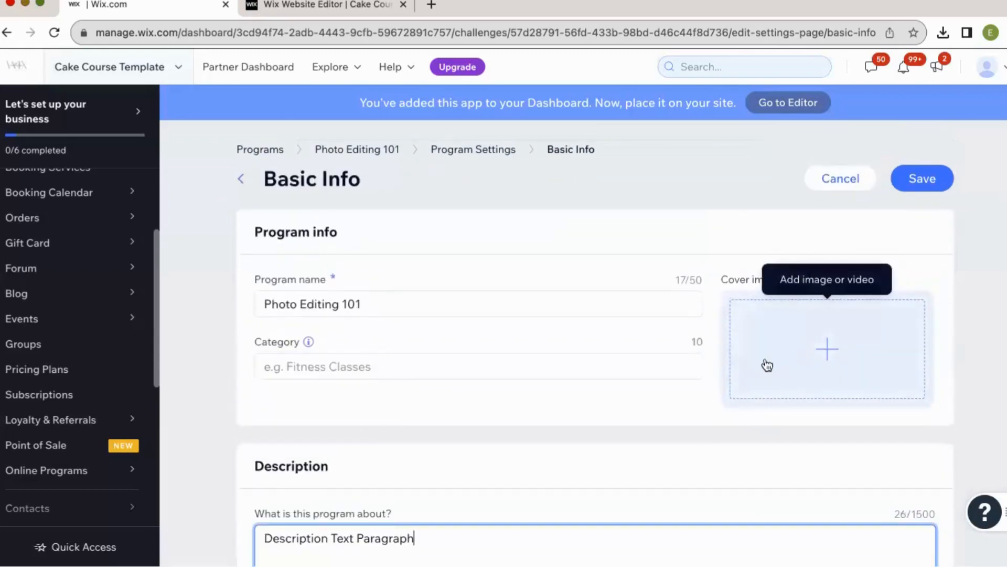
pyautogui.scroll(-5, 766, 358)
pyautogui.scroll(3, 957, 165)
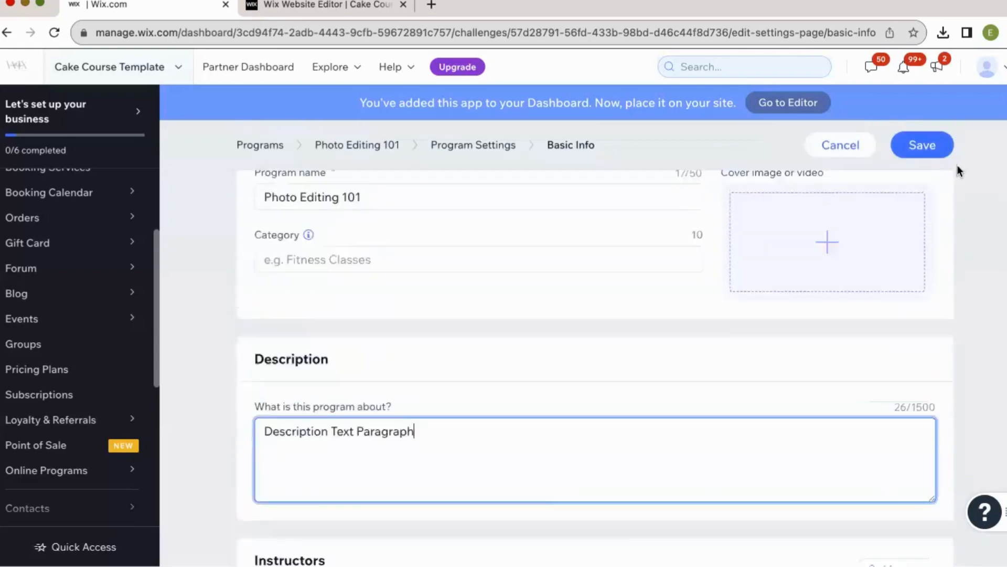
pyautogui.click(803, 267)
pyautogui.click(788, 349)
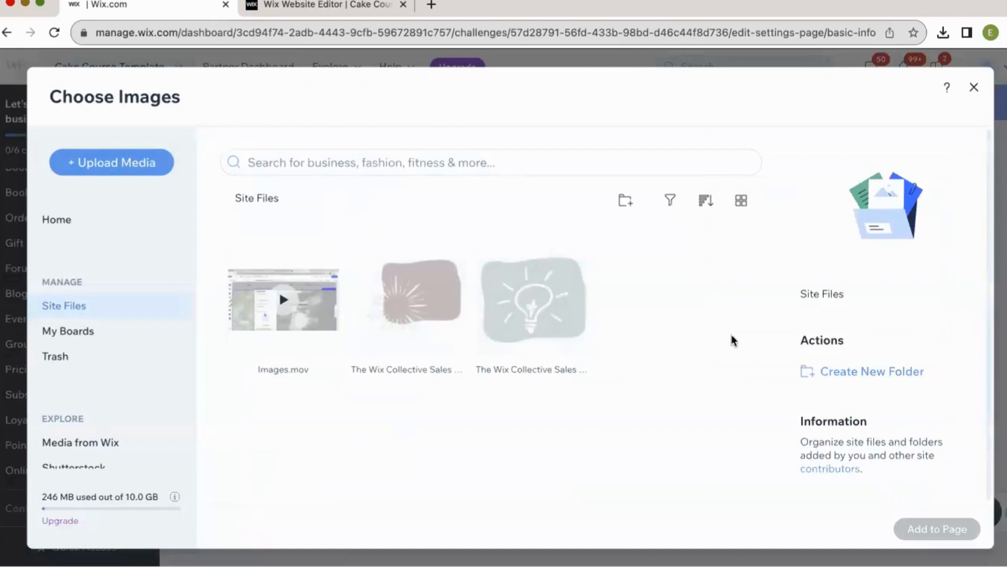
pyautogui.scroll(-2, 61, 347)
pyautogui.click(77, 438)
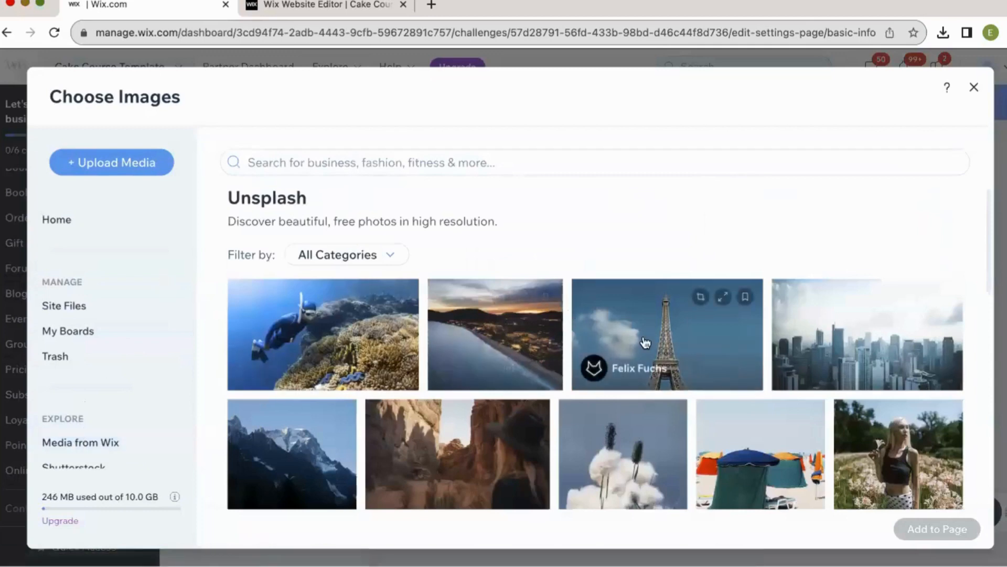
pyautogui.click(622, 344)
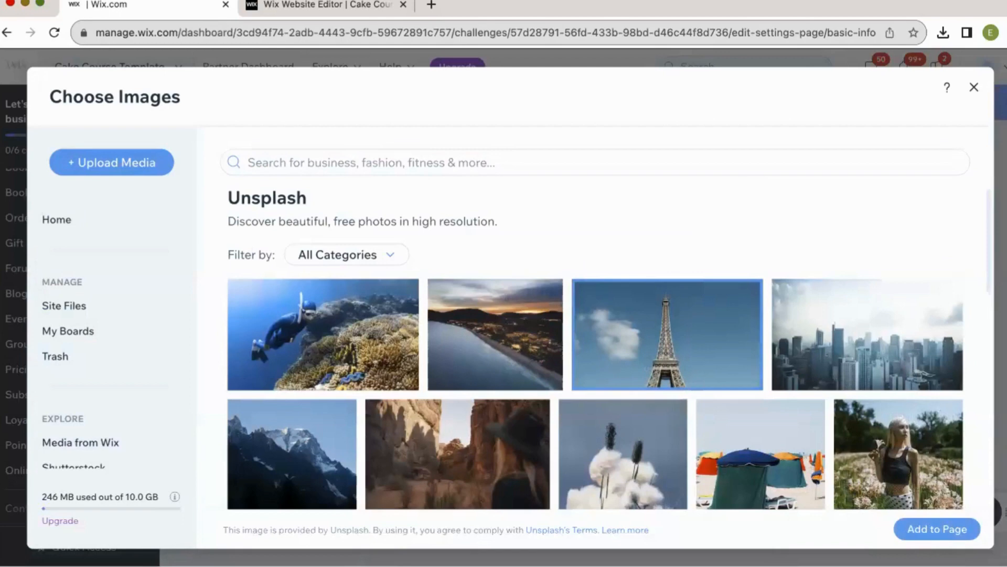
pyautogui.click(929, 533)
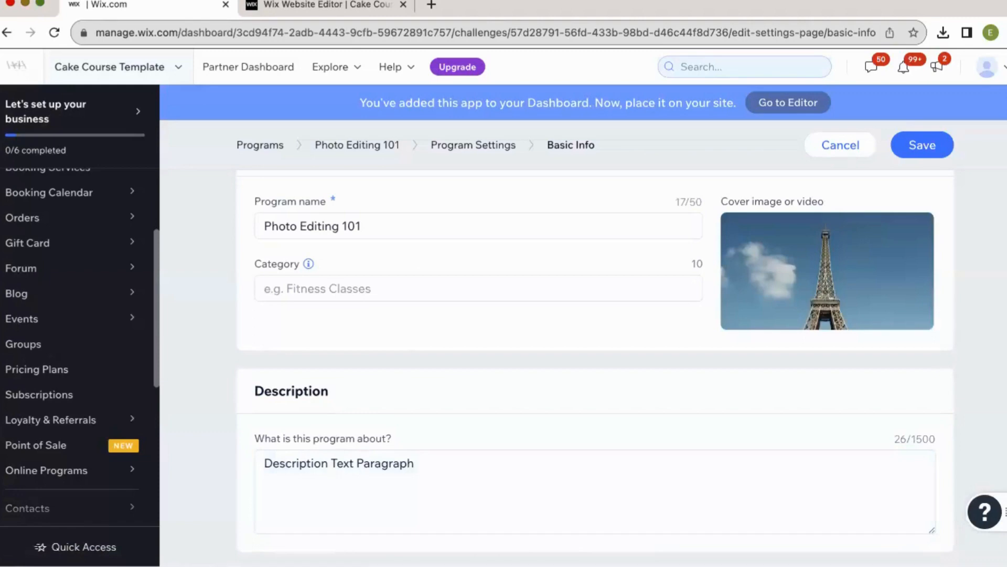
# Step: Examine the instructor management options and the new instructor form, keeping the owner as the program's instructor
pyautogui.scroll(-5, 502, 391)
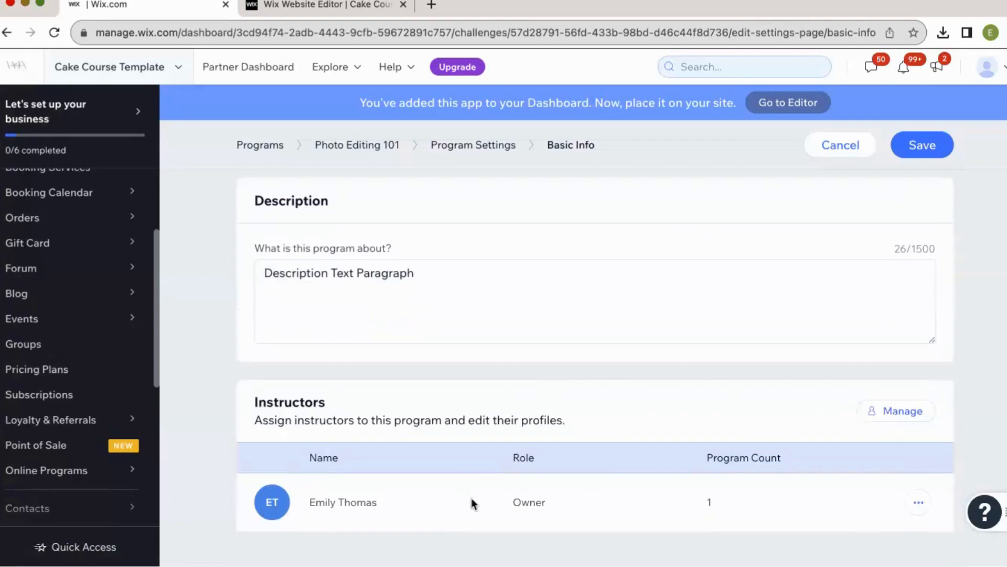
pyautogui.click(909, 411)
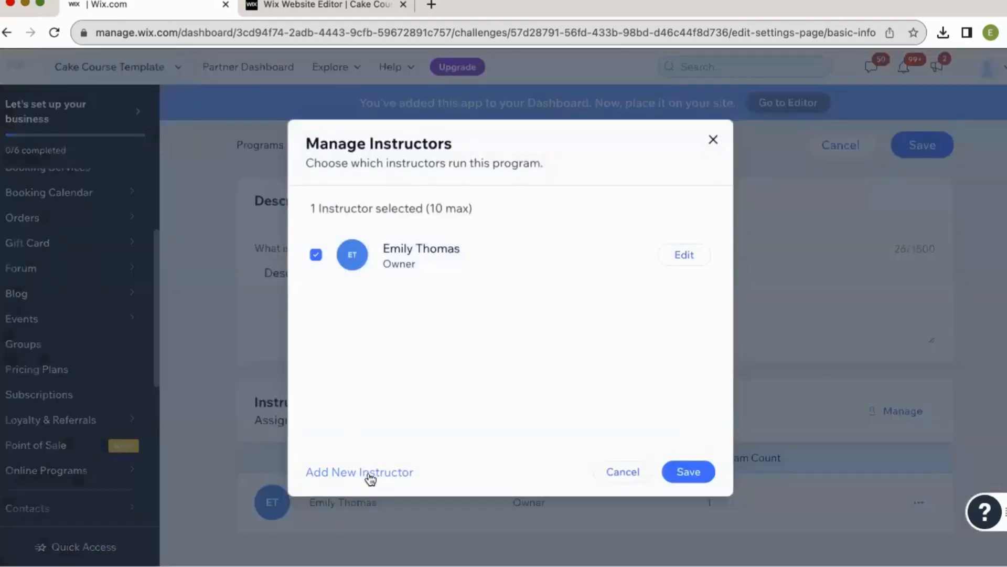
pyautogui.click(370, 473)
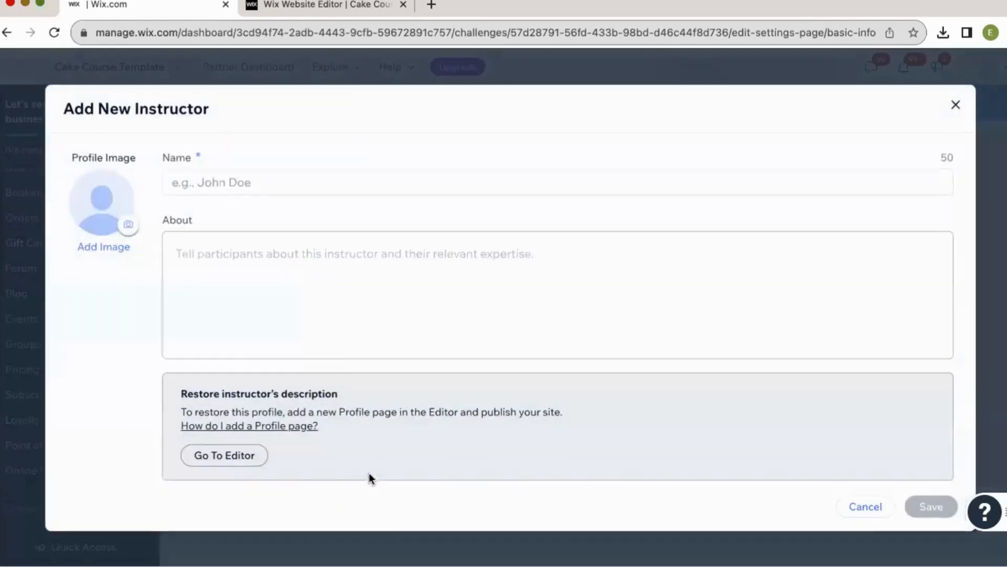
pyautogui.click(210, 181)
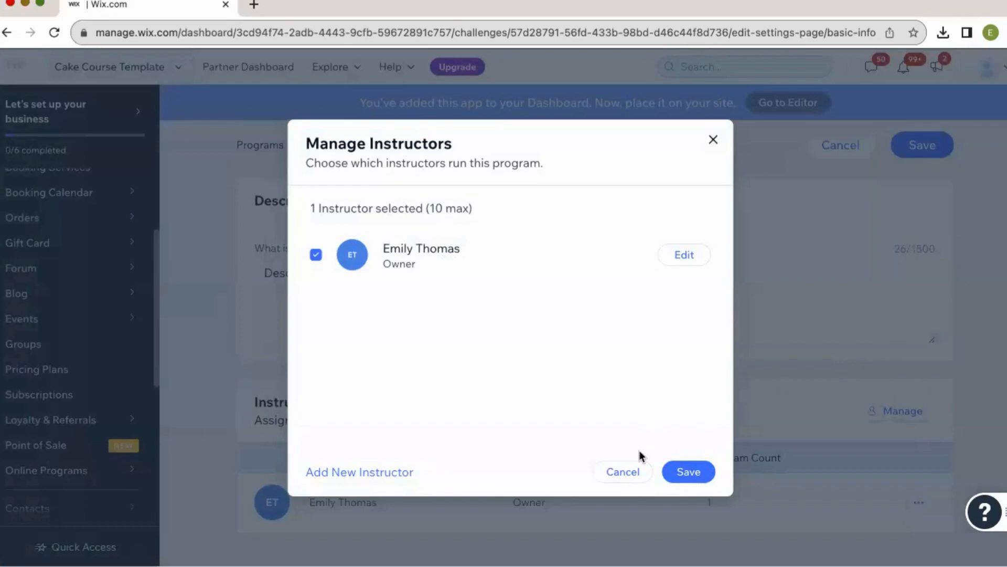
pyautogui.click(676, 473)
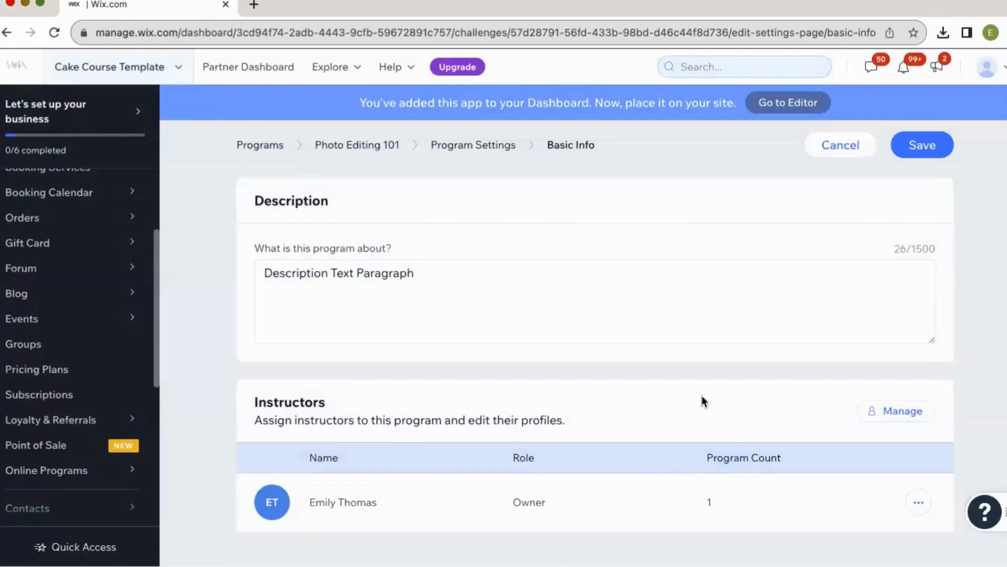
# Step: Save the Basic Info changes and open the program's Scheduling settings
pyautogui.scroll(5, 701, 395)
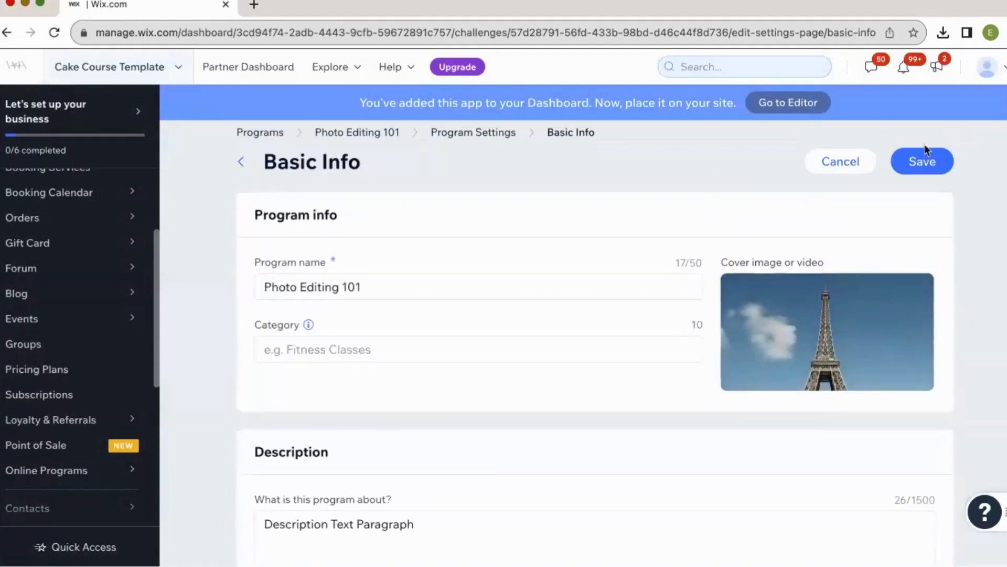
pyautogui.click(924, 168)
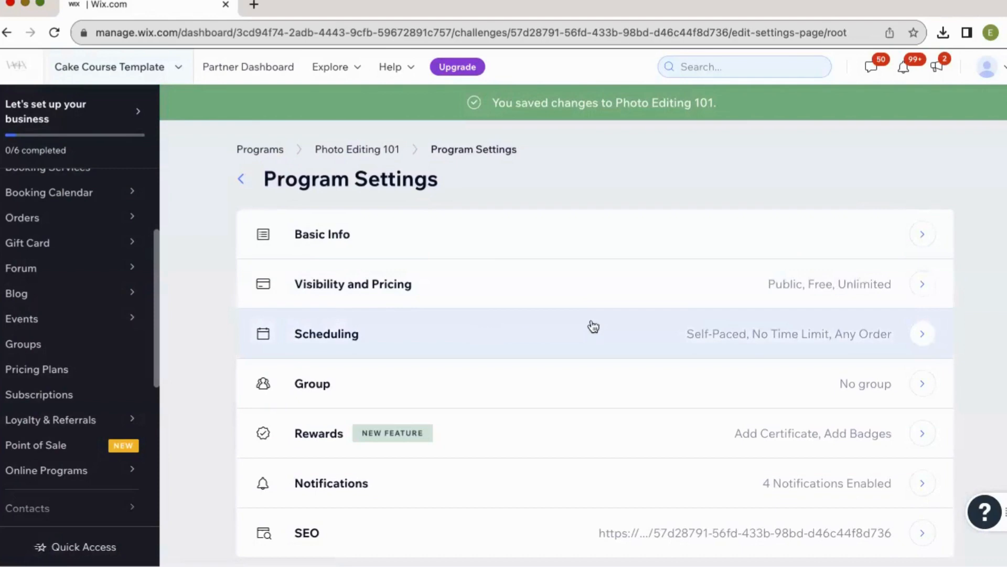
pyautogui.click(682, 336)
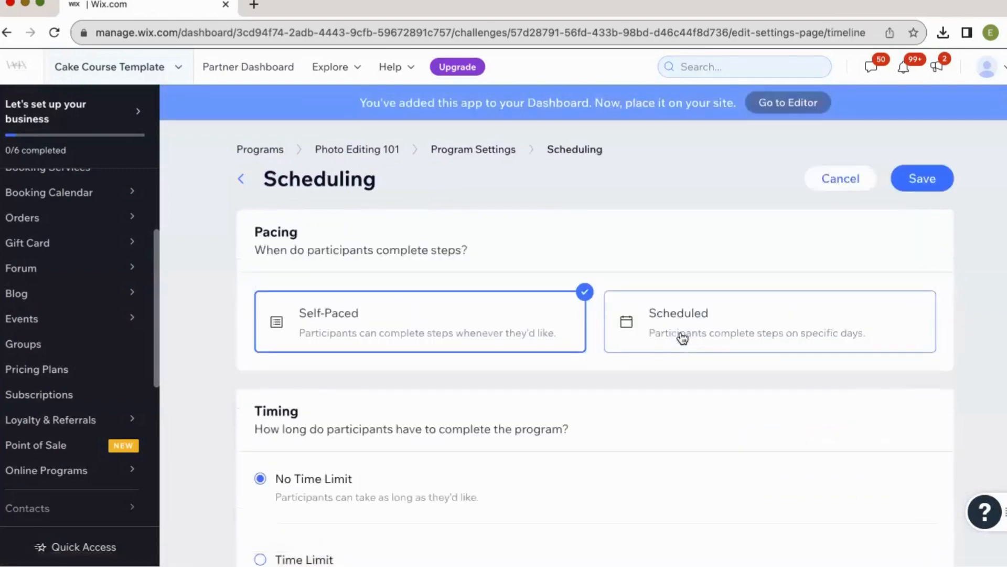
# Step: Try the Time Limit timing option and its Days and Weeks duration units, and set the timing back to No Time Limit
pyautogui.scroll(-3, 682, 338)
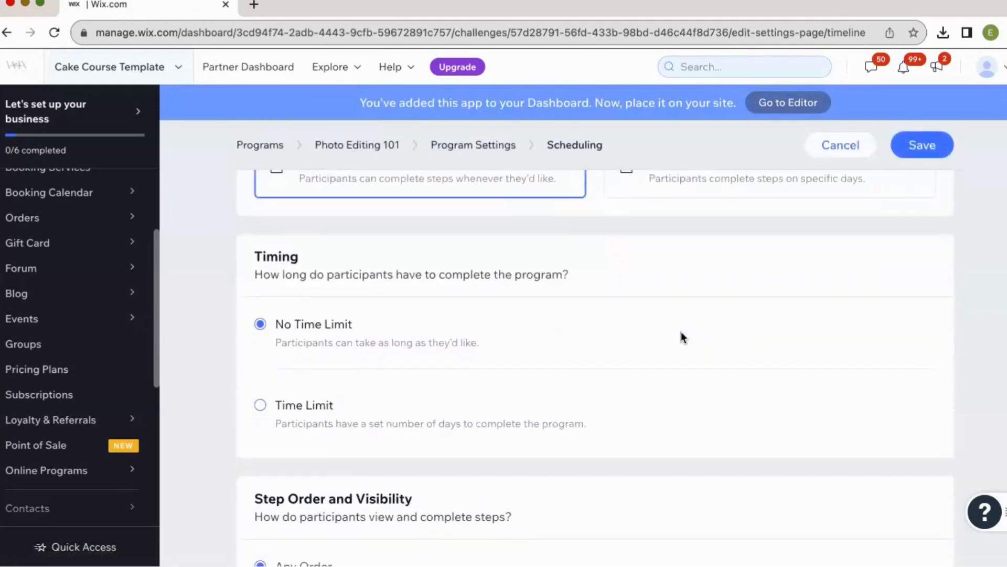
pyautogui.click(309, 405)
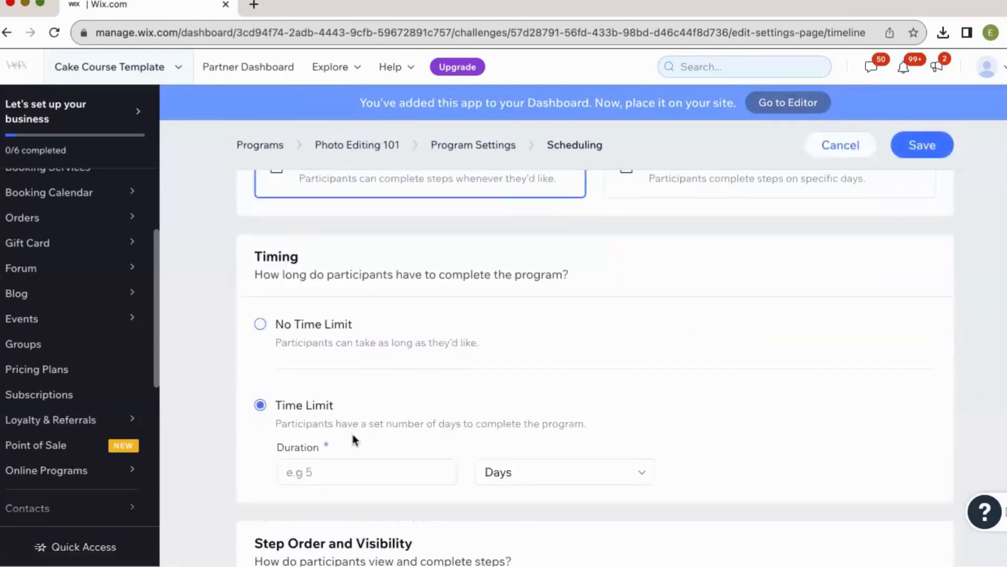
pyautogui.scroll(-1, 353, 434)
pyautogui.click(424, 435)
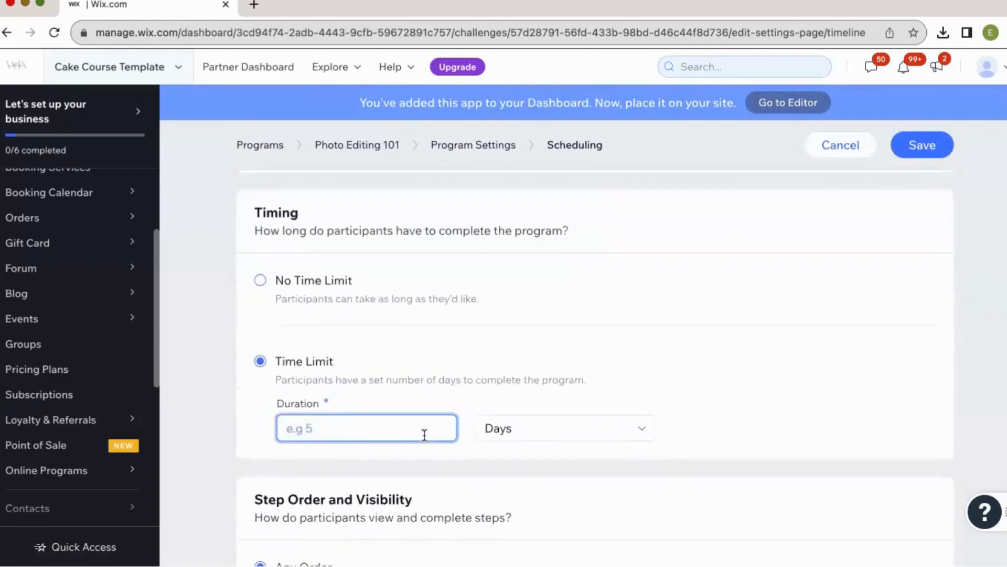
pyautogui.click(260, 279)
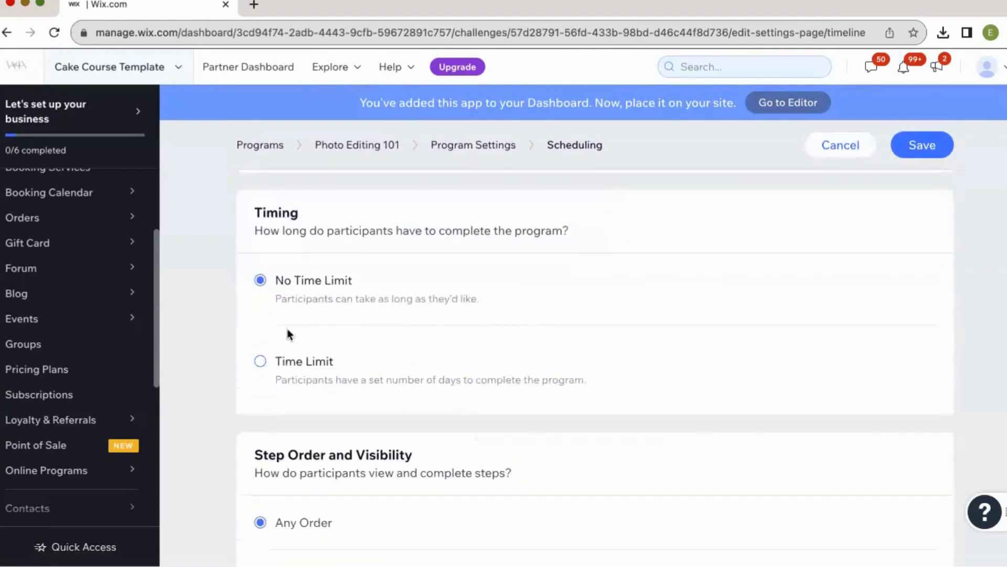
pyautogui.click(264, 361)
pyautogui.click(593, 421)
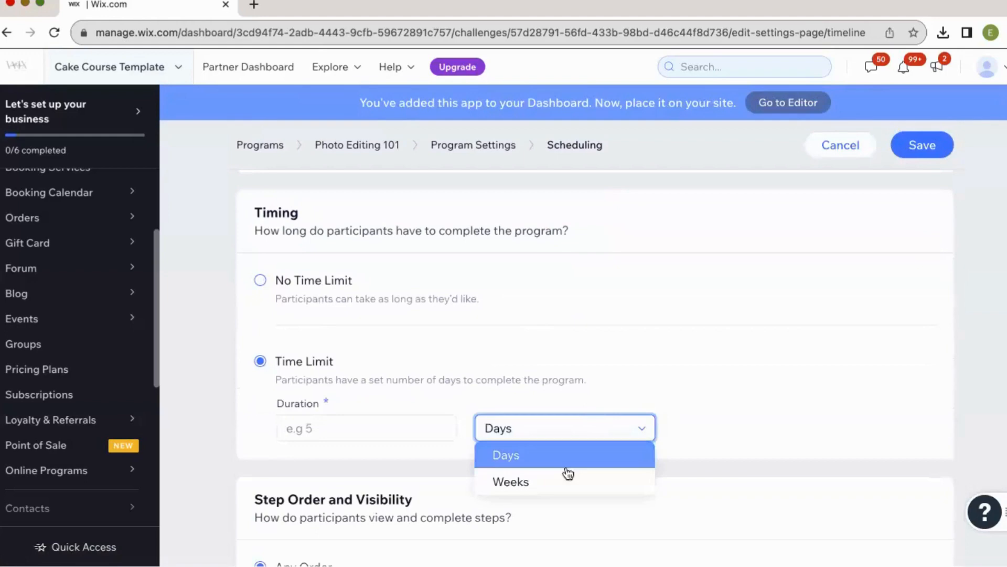
pyautogui.click(559, 367)
pyautogui.click(260, 279)
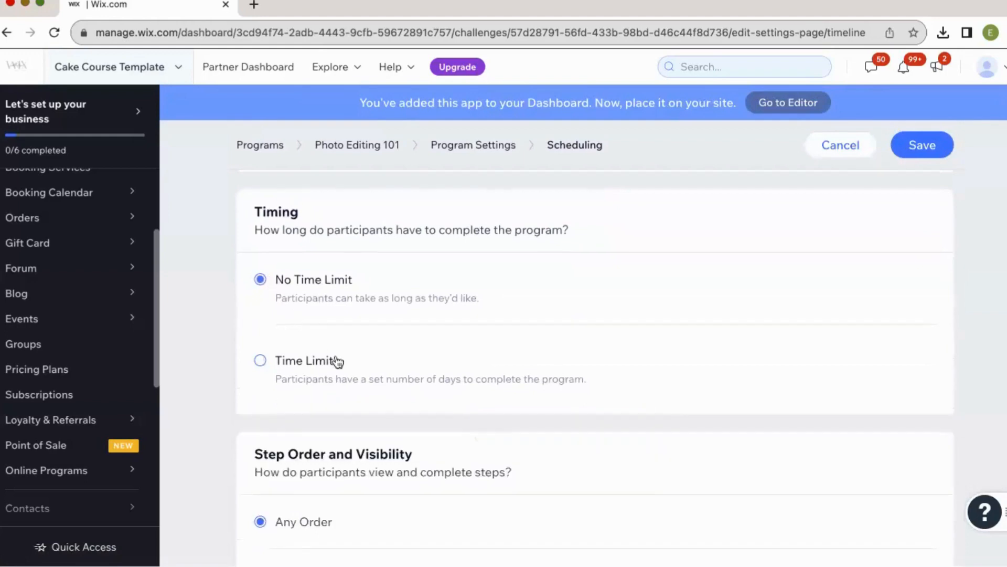
# Step: Check the Step Order and Visibility options, leave Any Order selected, and save the Scheduling settings
pyautogui.scroll(-2, 338, 362)
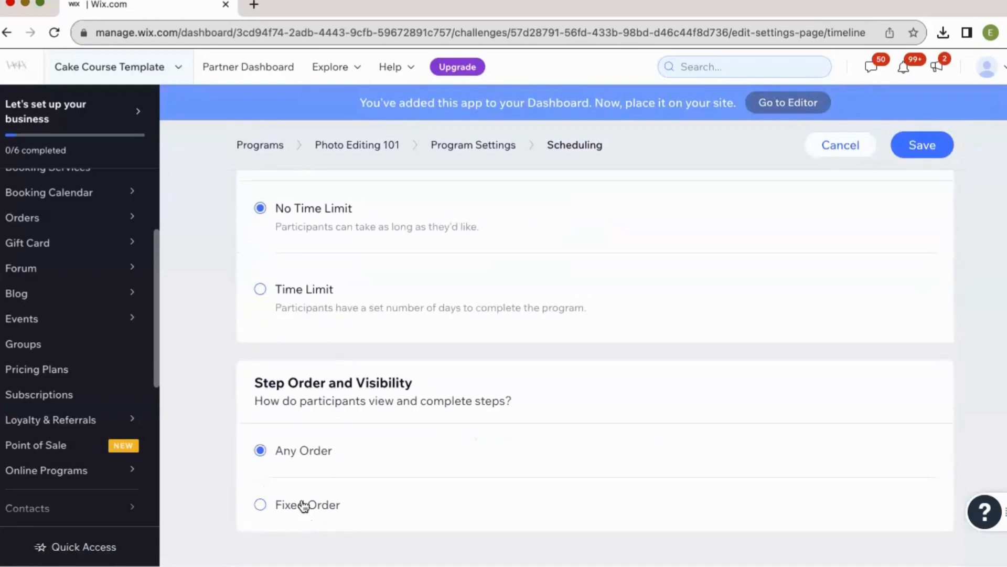
pyautogui.scroll(5, 397, 299)
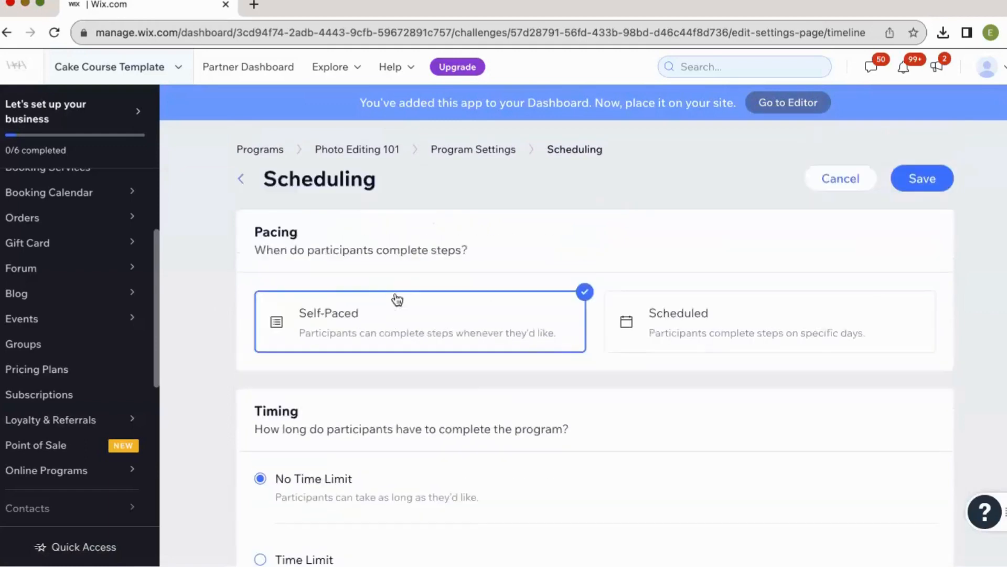
pyautogui.click(918, 178)
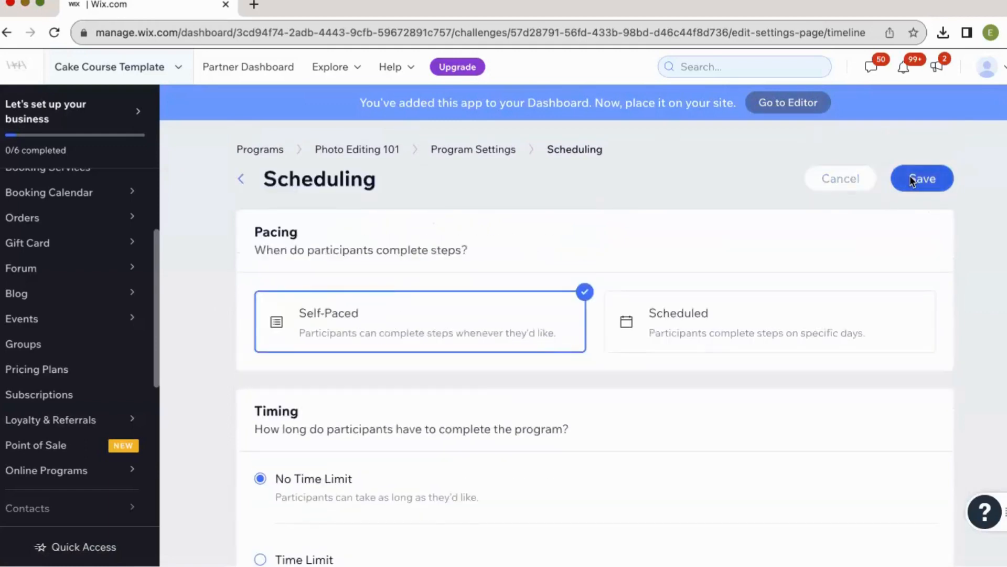
# Step: Look at the program's Group settings for connecting a group, and return to the program settings without connecting one
pyautogui.scroll(-1, 558, 376)
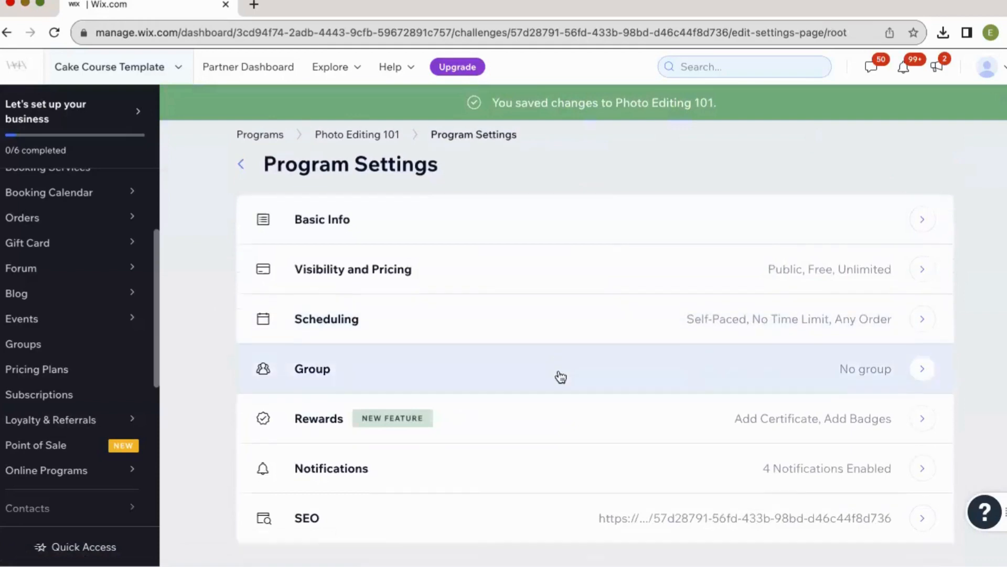
pyautogui.click(575, 360)
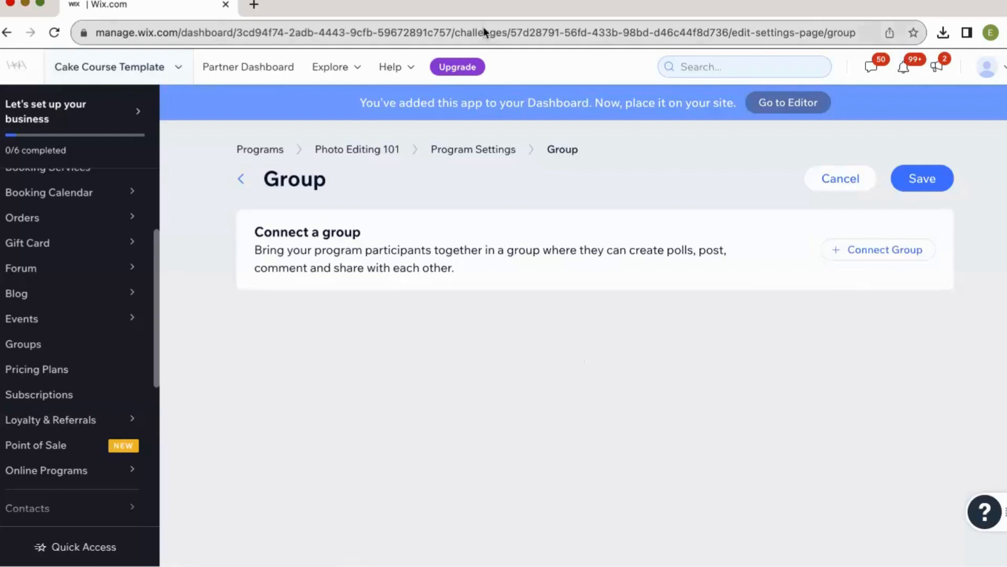
pyautogui.click(240, 179)
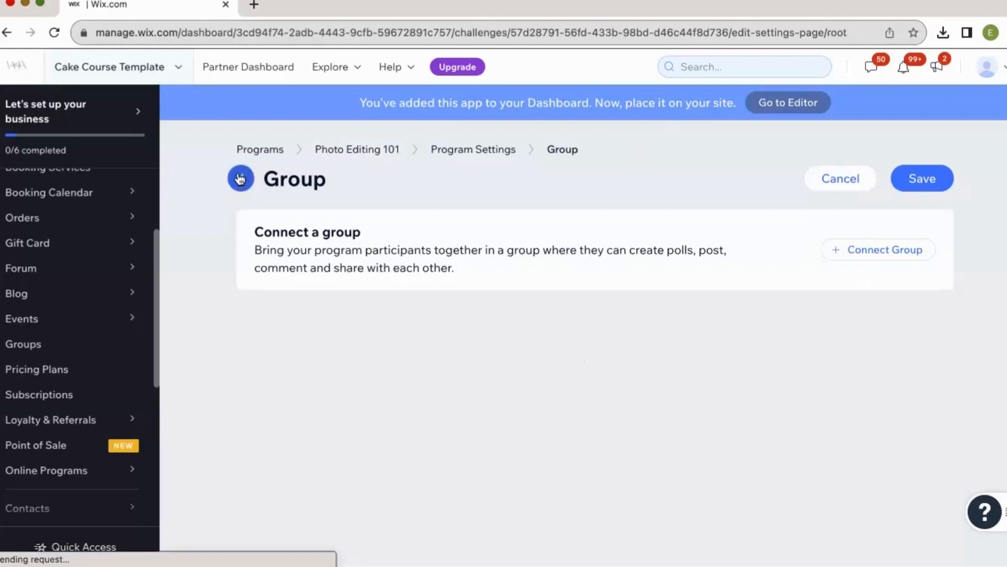
# Step: Open the Rewards settings, examine the certificate and badge options without adding either, and save
pyautogui.scroll(-1, 419, 317)
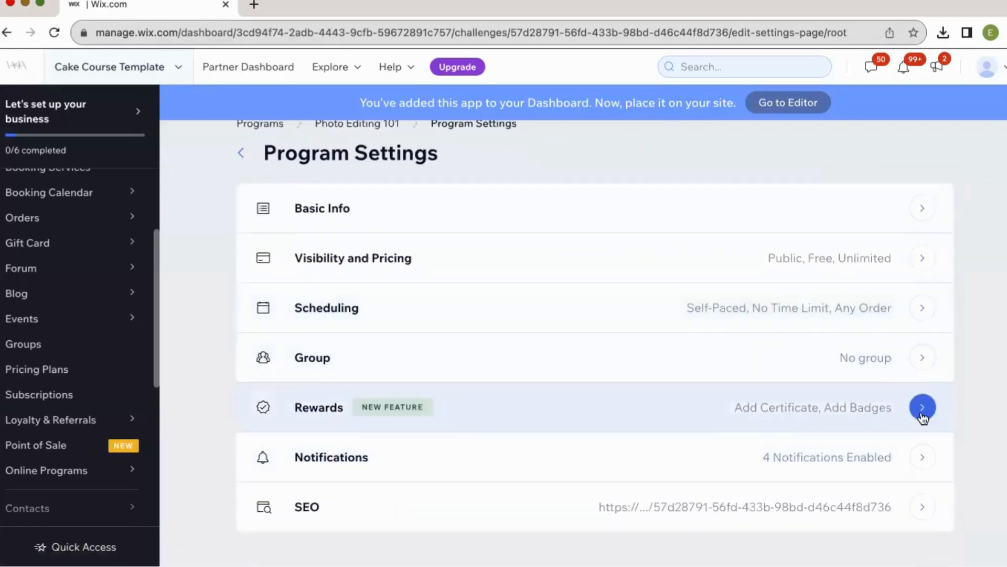
pyautogui.click(923, 409)
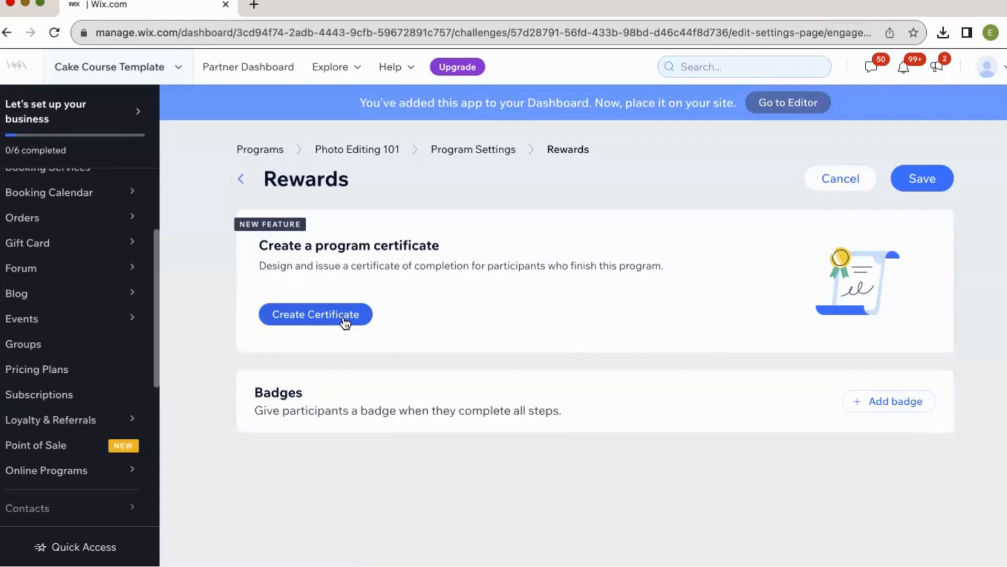
pyautogui.click(909, 402)
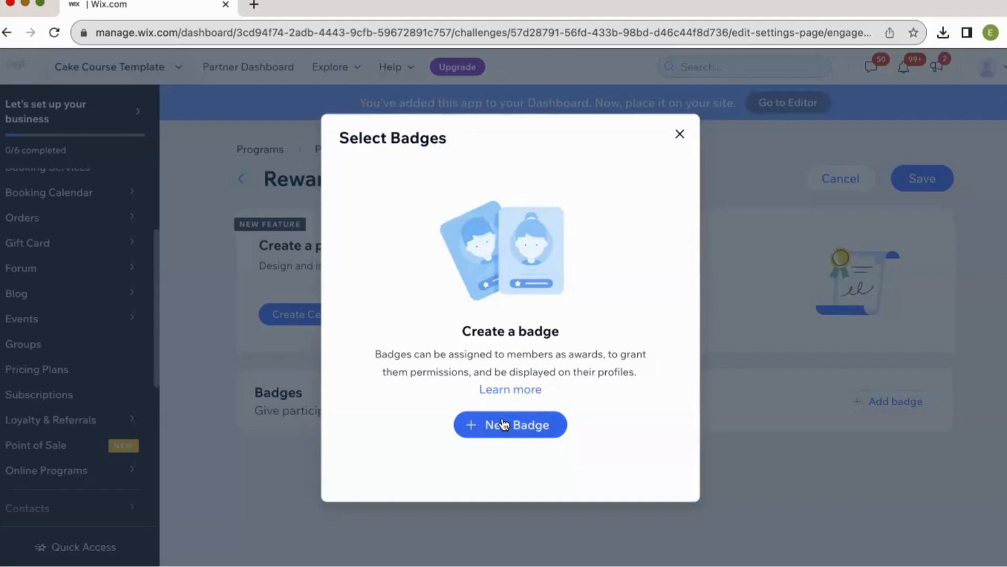
pyautogui.click(680, 134)
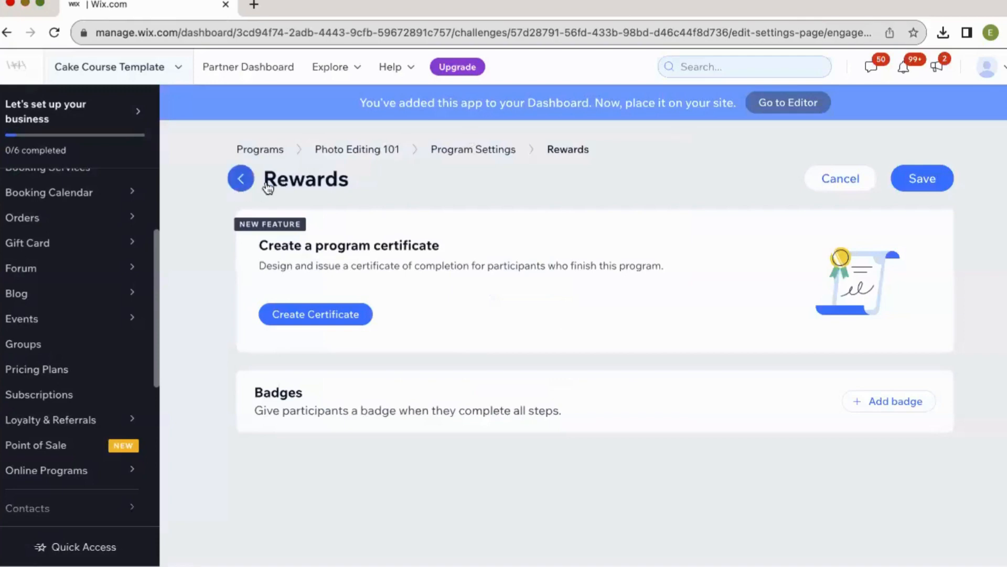
pyautogui.click(931, 177)
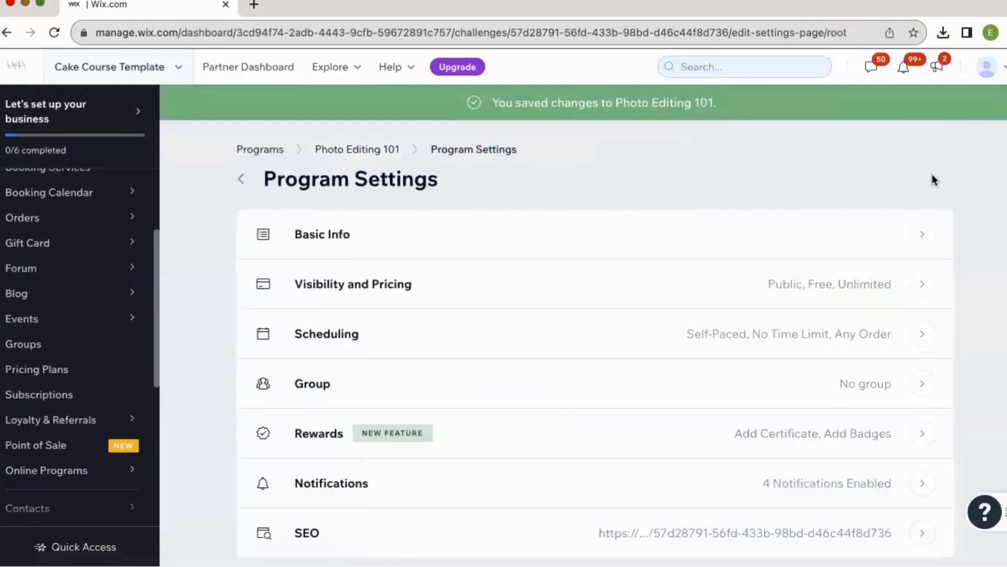
# Step: Open the program's Notification Settings and review the participant notifications and the automations option
pyautogui.scroll(-1, 533, 493)
pyautogui.click(646, 470)
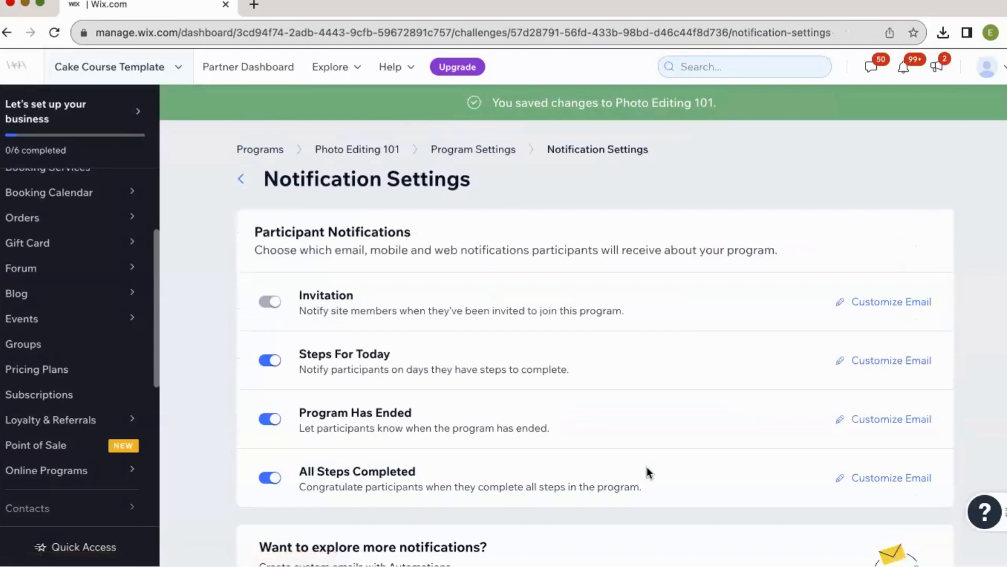
pyautogui.scroll(-3, 647, 468)
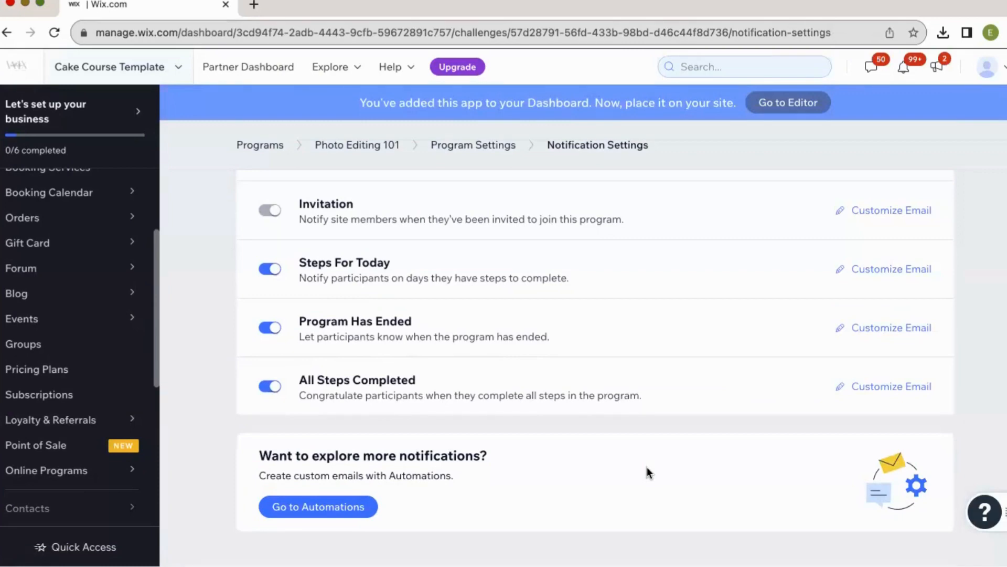
pyautogui.scroll(3, 646, 467)
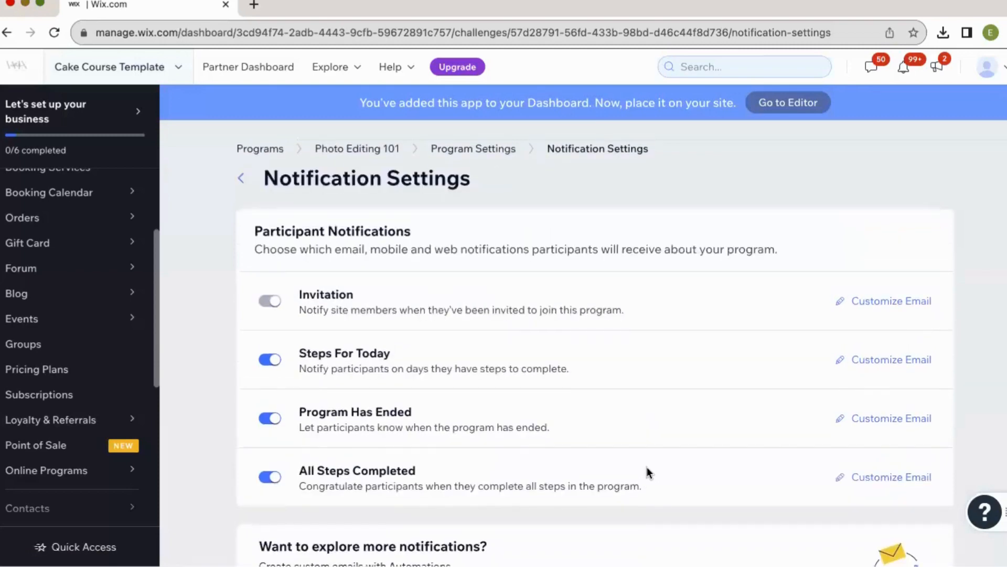
# Step: Examine the customizable emails for the Invitation and Steps For Today notifications, cancel both, and return to the program settings
pyautogui.click(890, 302)
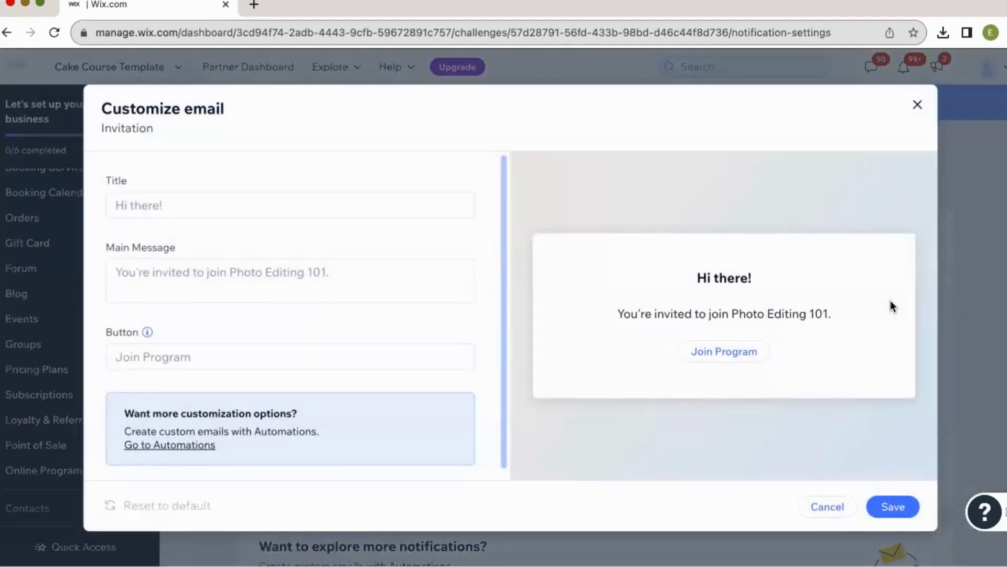
pyautogui.click(825, 508)
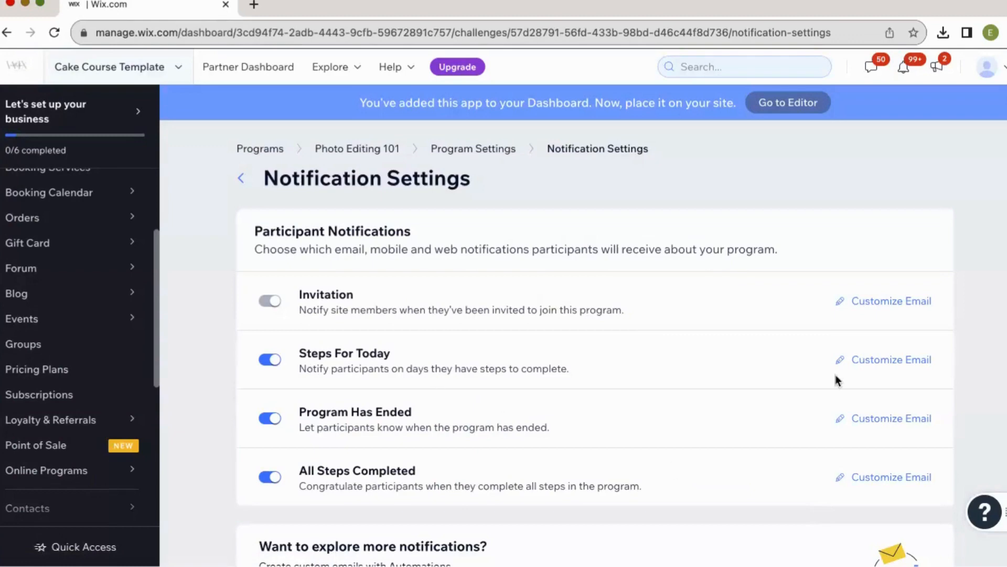
pyautogui.click(877, 362)
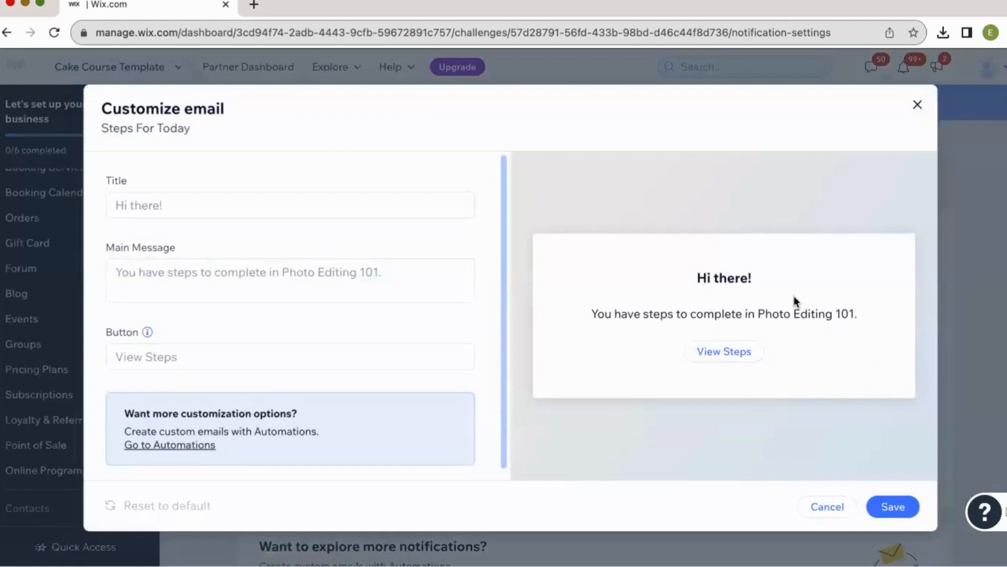
pyautogui.click(829, 506)
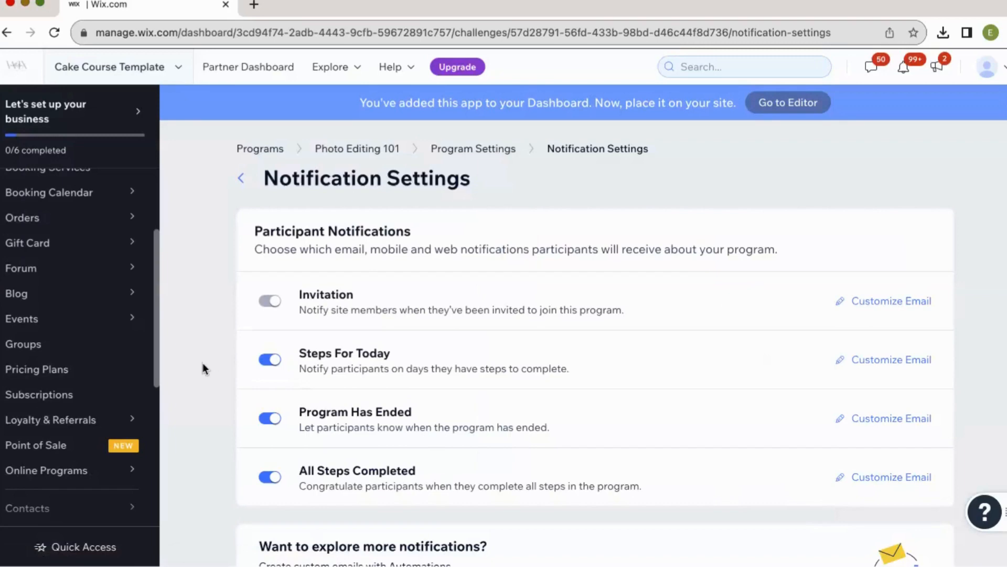
pyautogui.scroll(-2, 338, 432)
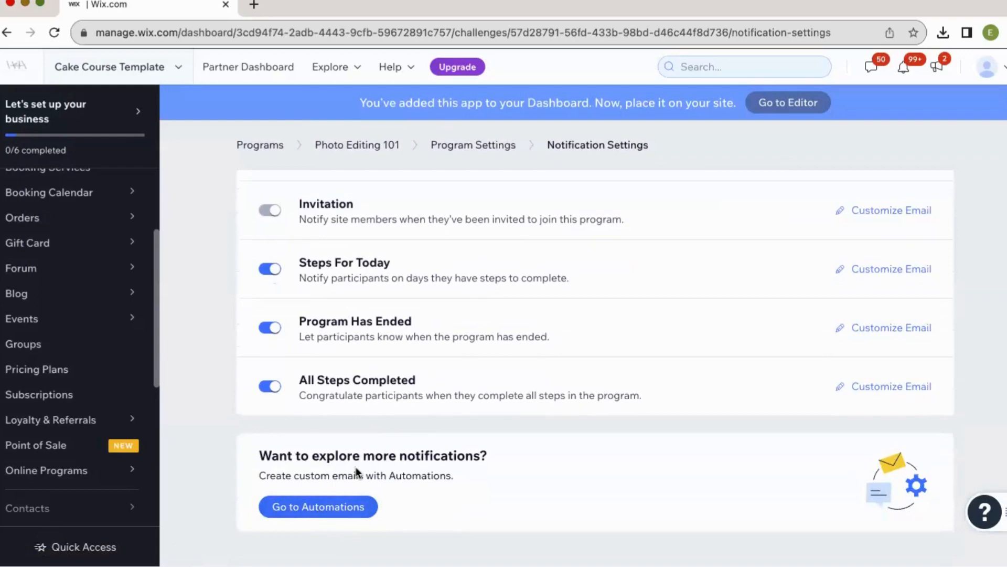
pyautogui.scroll(2, 360, 469)
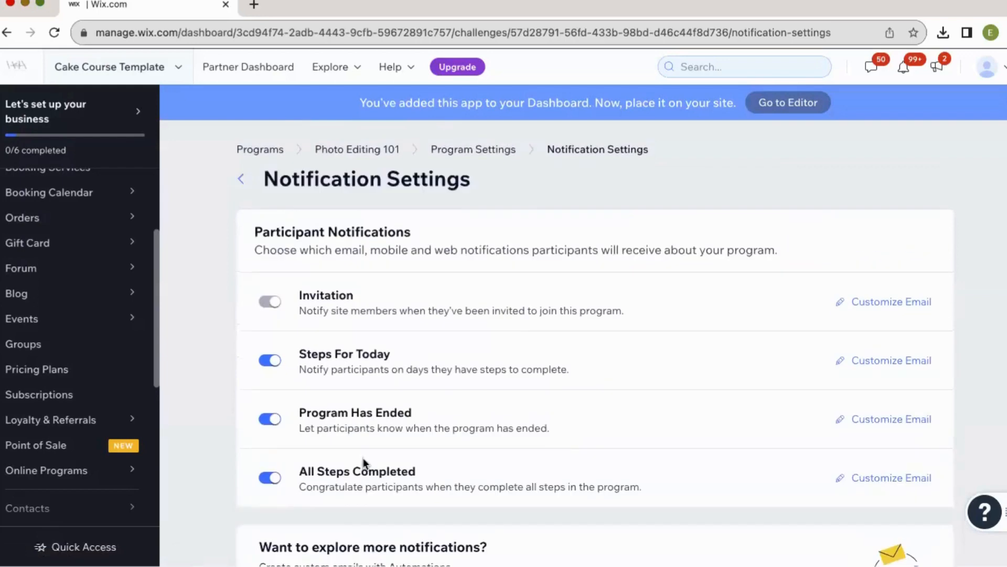
pyautogui.click(243, 180)
# Step: Examine the program's basic SEO settings, from the URL slug and title tag to search engine indexing, and close them
pyautogui.scroll(-1, 390, 355)
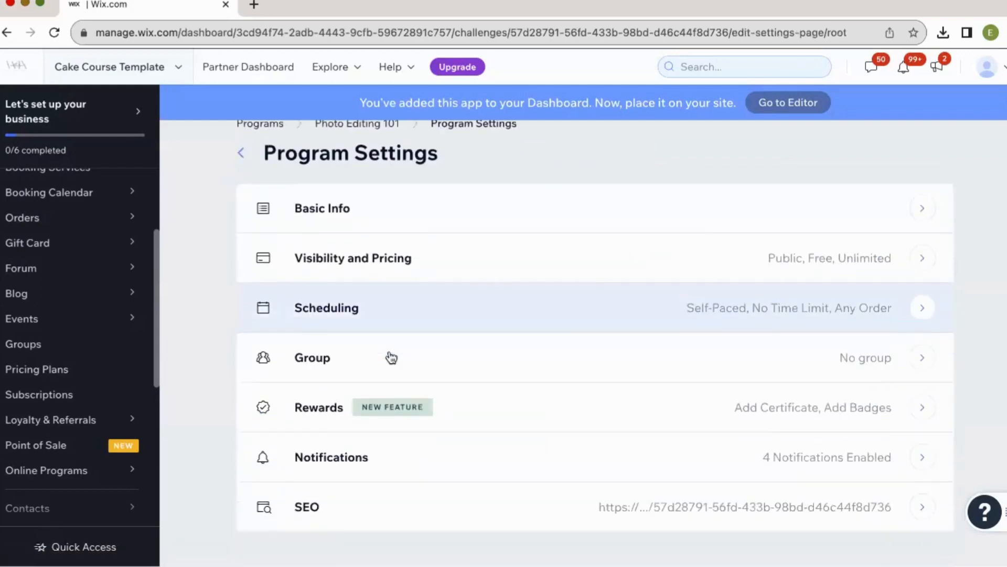
pyautogui.click(480, 509)
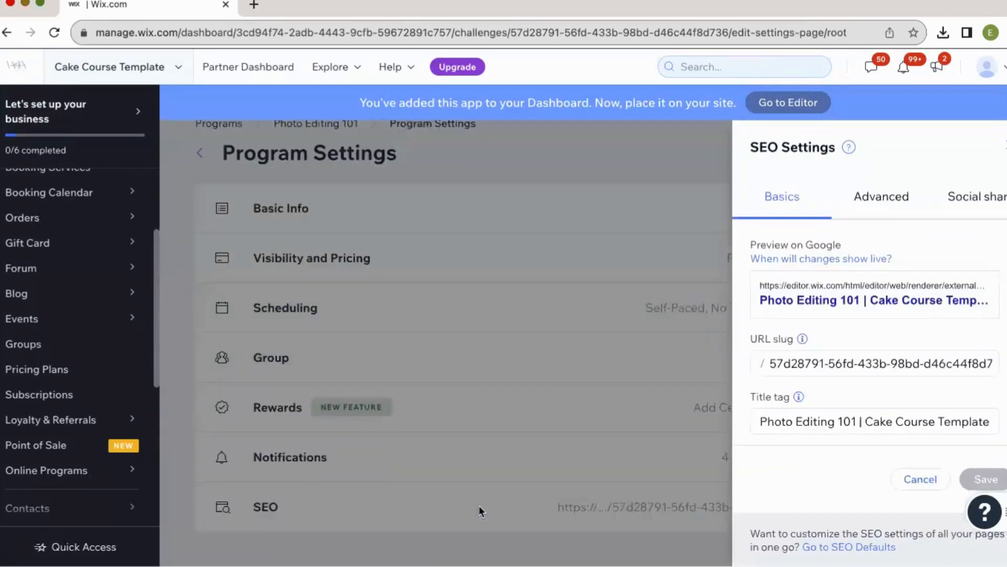
pyautogui.scroll(-5, 865, 396)
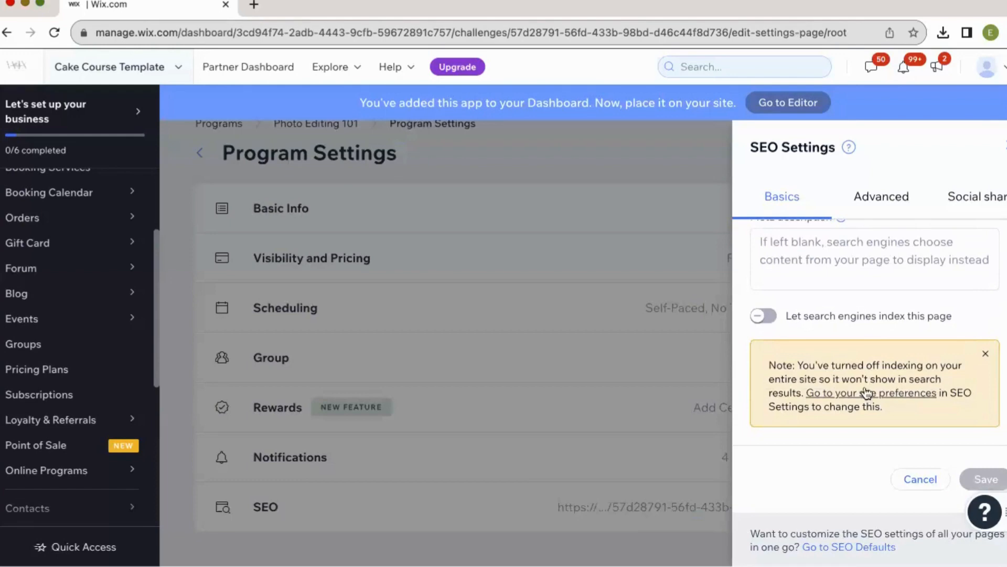
pyautogui.click(1004, 147)
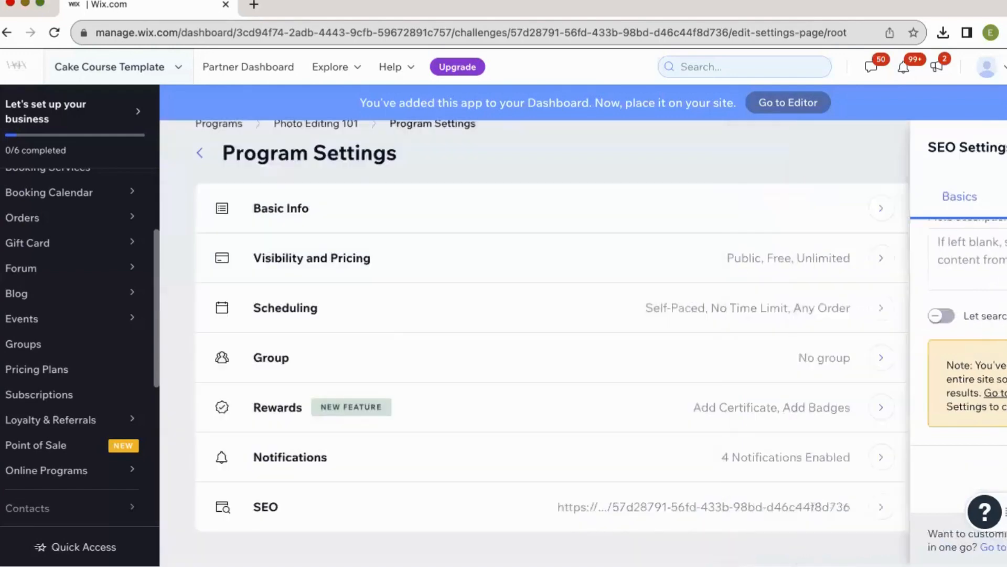
# Step: Return to the Photo Editing 101 overview and review its settings summary, description and content outline
pyautogui.scroll(1, 911, 406)
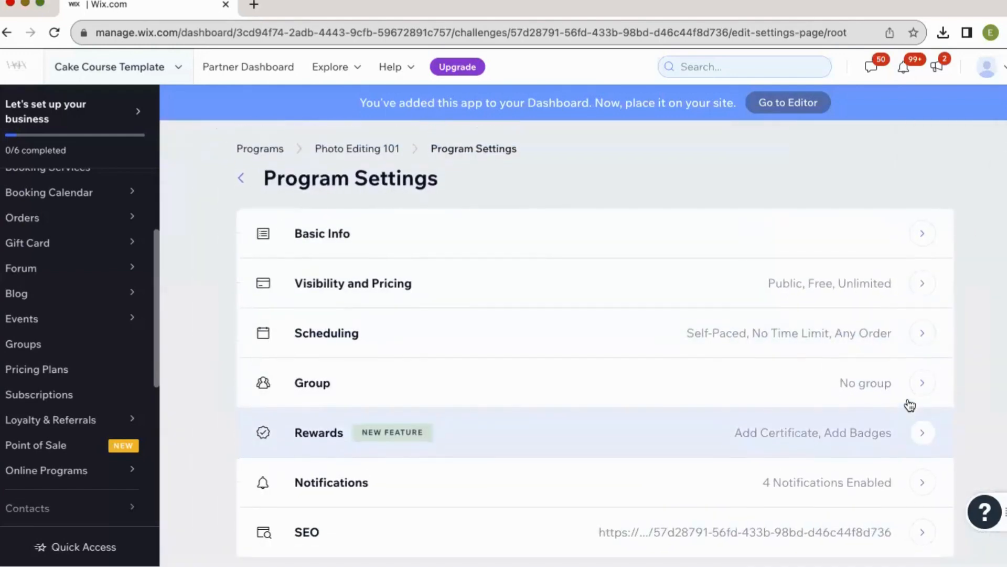
pyautogui.click(241, 184)
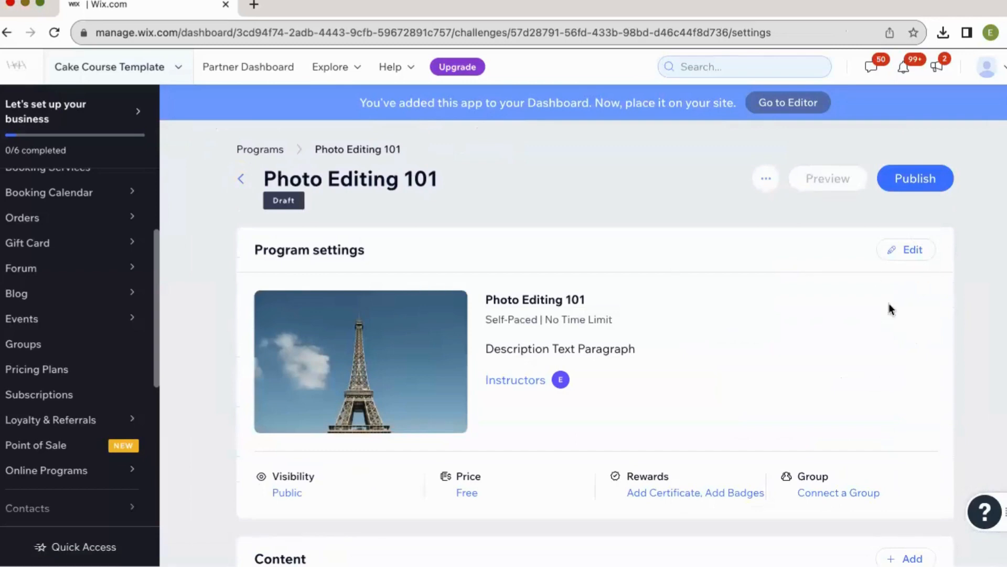
pyautogui.scroll(-2, 760, 323)
pyautogui.scroll(1, 759, 324)
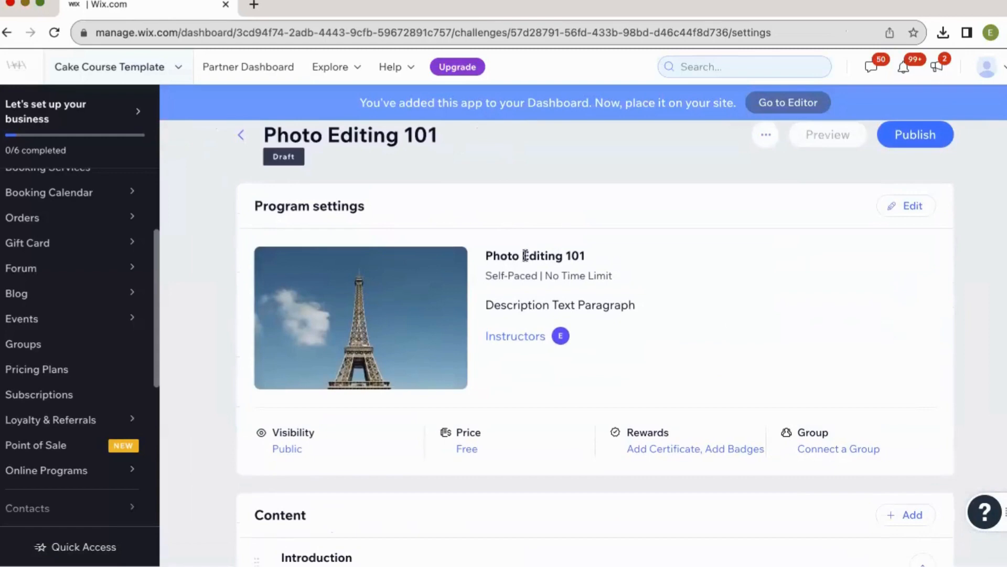
pyautogui.tripleClick(536, 310)
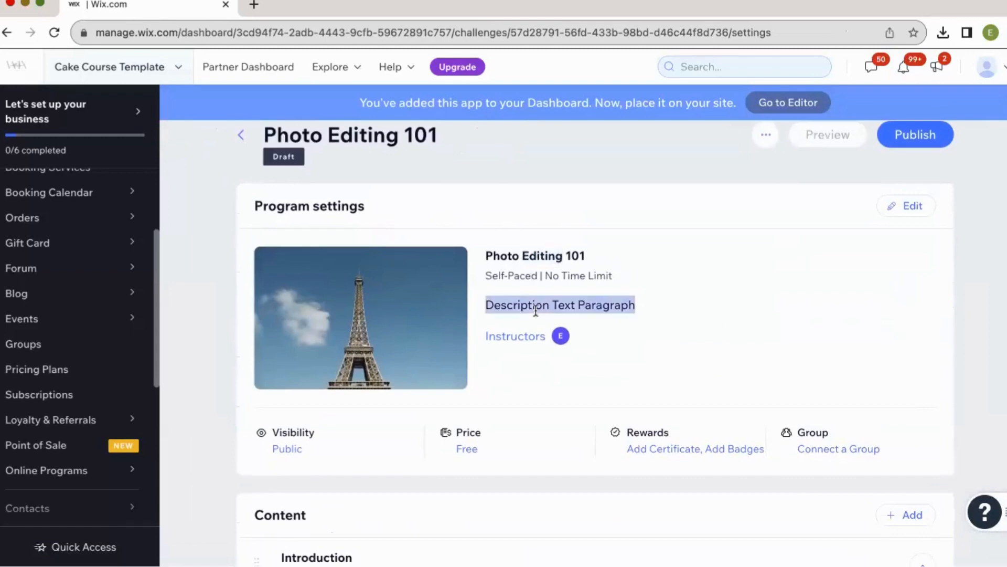
pyautogui.scroll(-3, 751, 349)
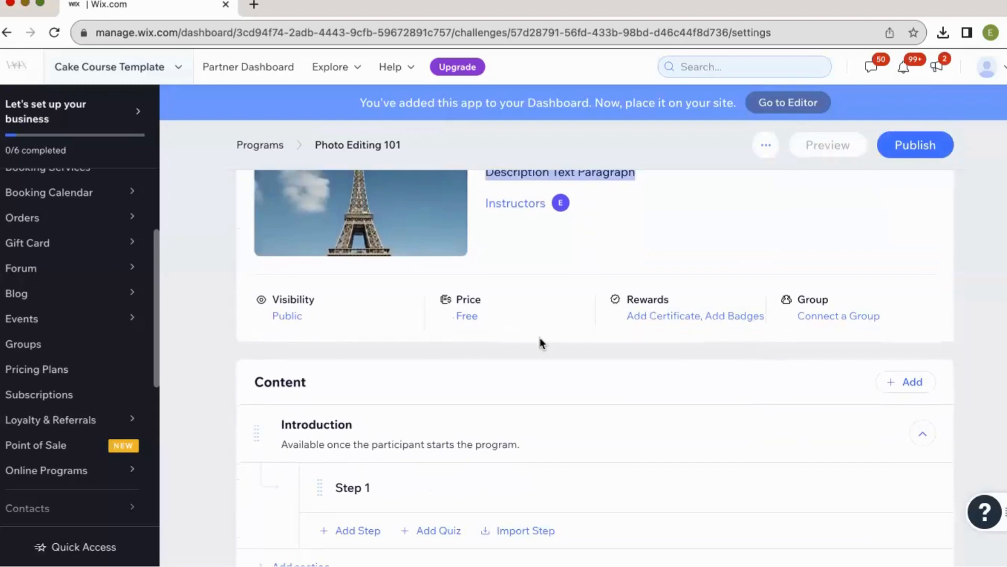
pyautogui.scroll(1, 540, 342)
pyautogui.scroll(2, 542, 342)
pyautogui.scroll(-2, 540, 342)
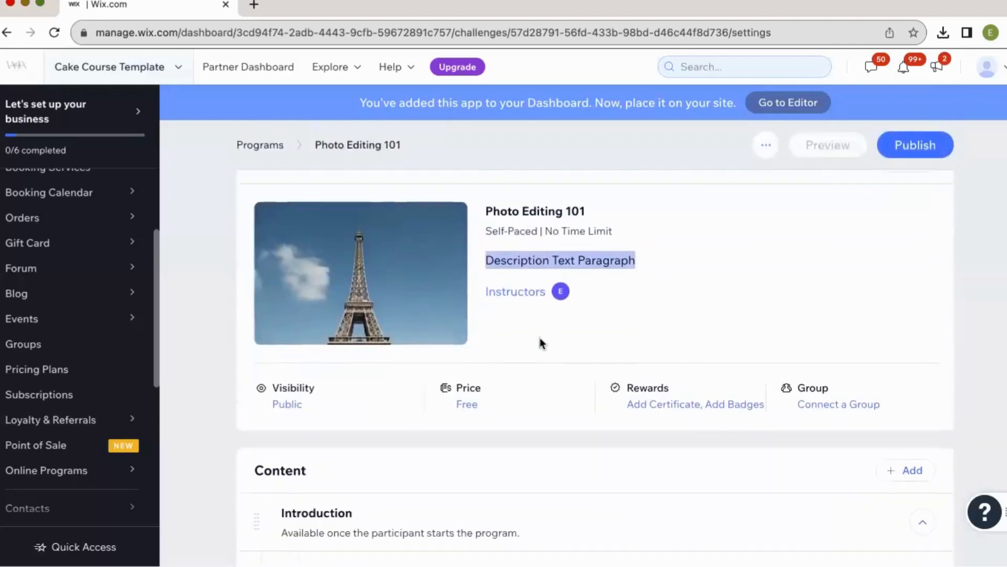
pyautogui.scroll(2, 539, 341)
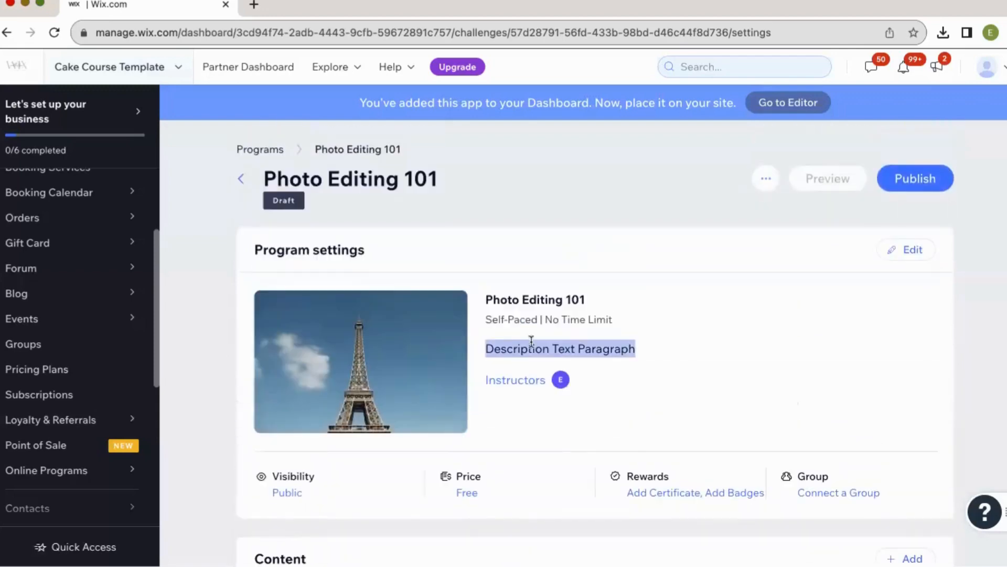
# Step: Reopen the program settings, go to Visibility and Pricing, and set the program's visibility to Private
pyautogui.click(766, 178)
pyautogui.click(747, 294)
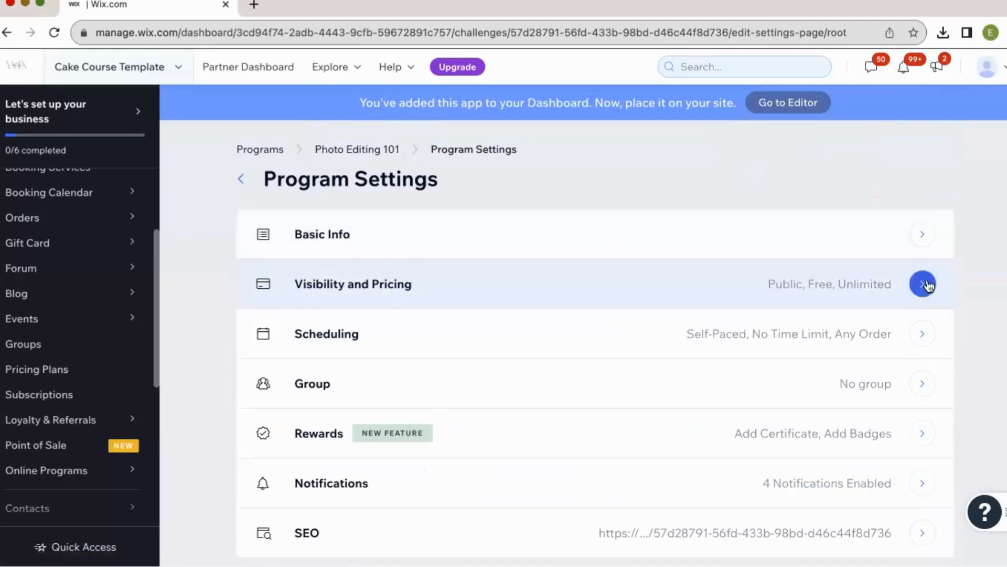
pyautogui.click(922, 284)
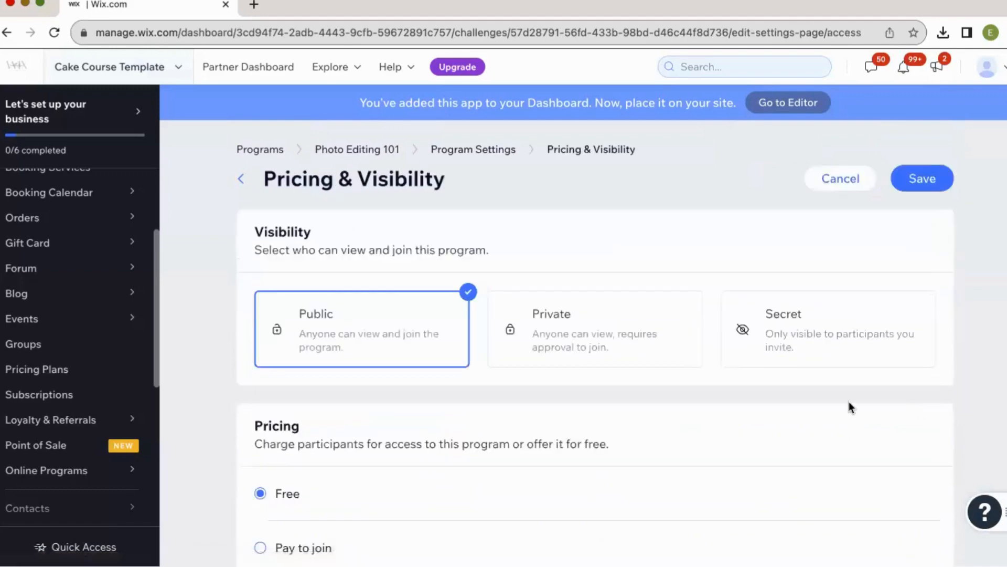
pyautogui.scroll(-1, 850, 405)
pyautogui.scroll(1, 849, 405)
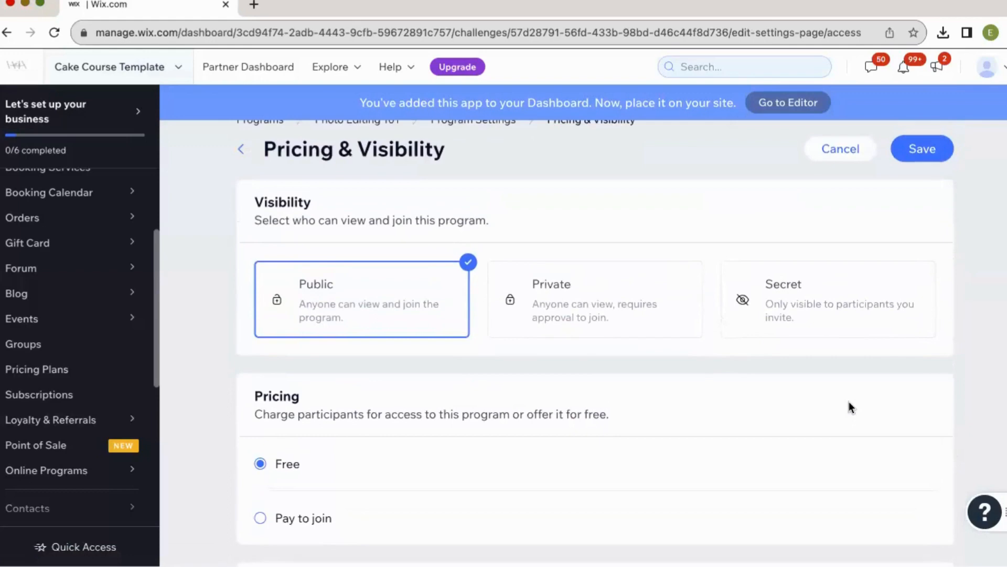
pyautogui.click(612, 311)
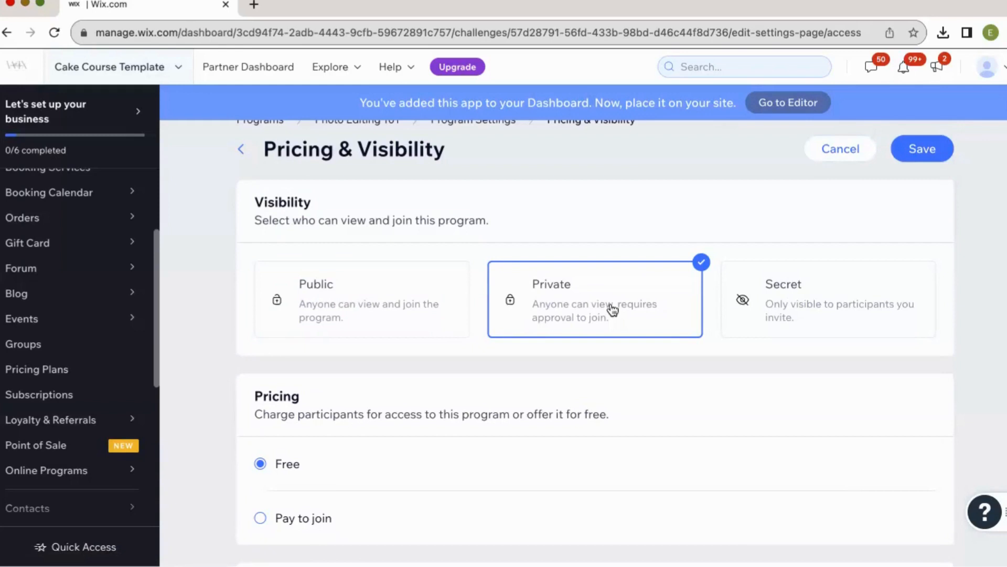
# Step: Try the Secret and Public visibility options and return the program to Private
pyautogui.click(822, 276)
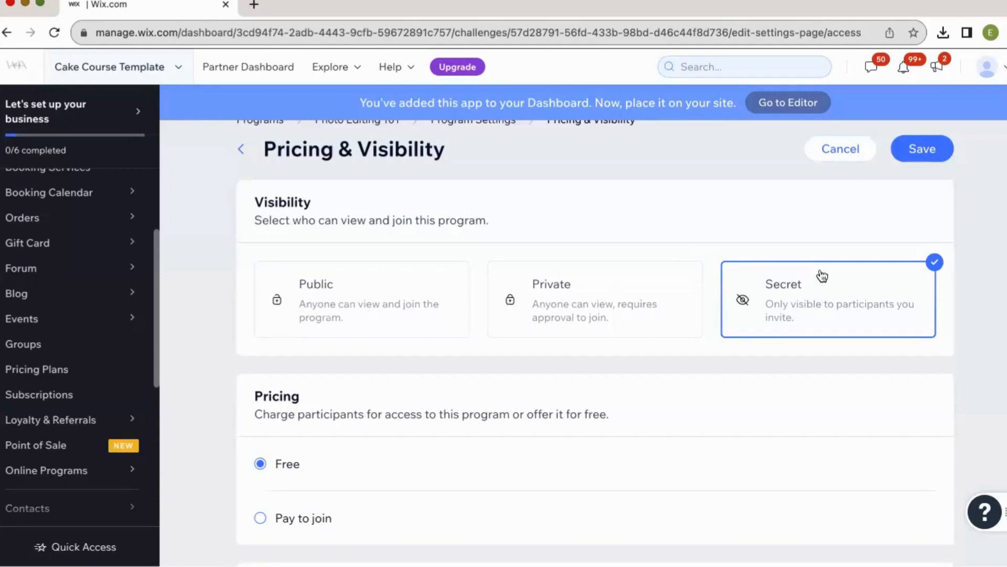
pyautogui.click(376, 294)
pyautogui.scroll(-3, 374, 292)
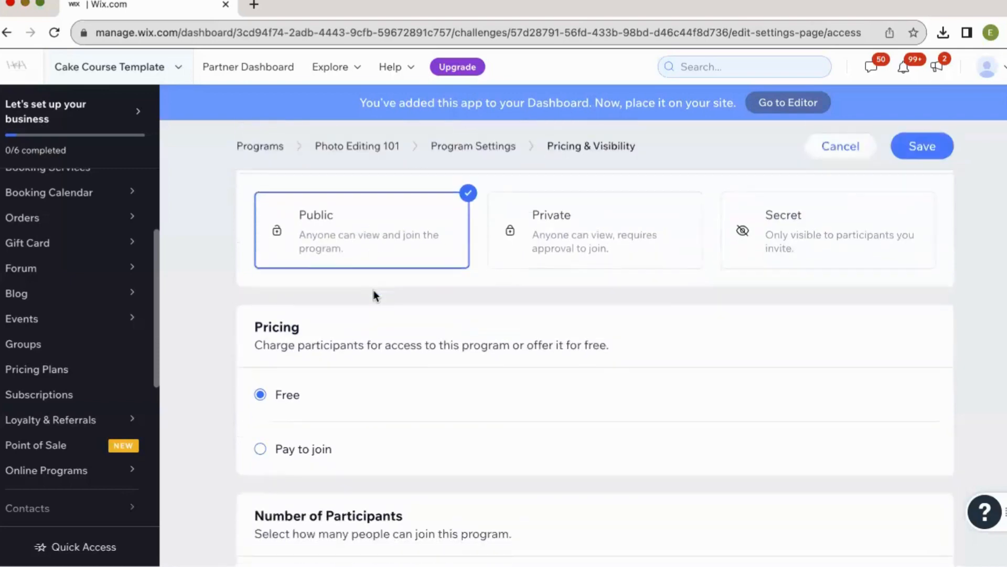
pyautogui.click(596, 250)
# Step: Set the program to Pay to join with a one-time payment of $20 and exclude it from pricing plans
pyautogui.scroll(-2, 523, 407)
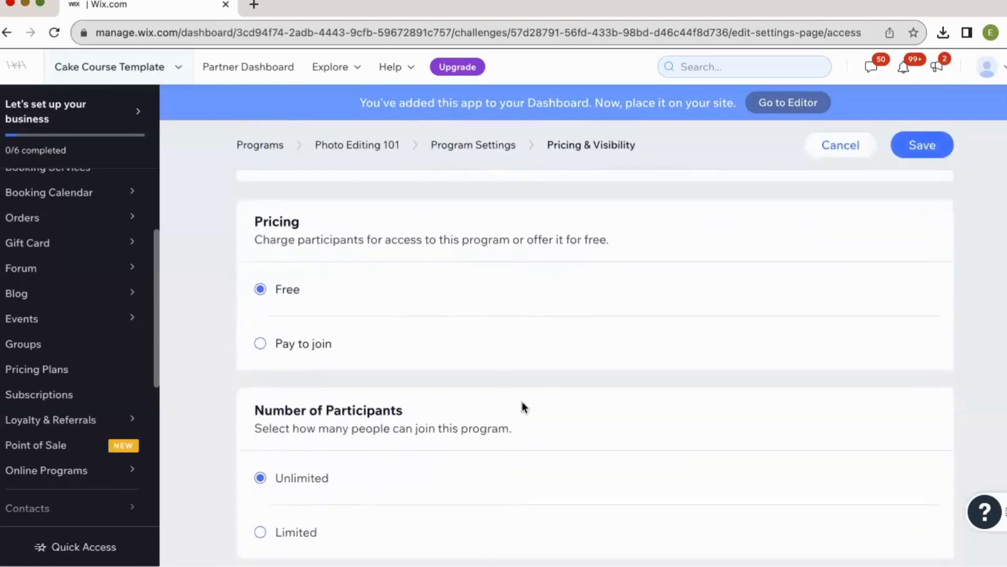
pyautogui.click(295, 338)
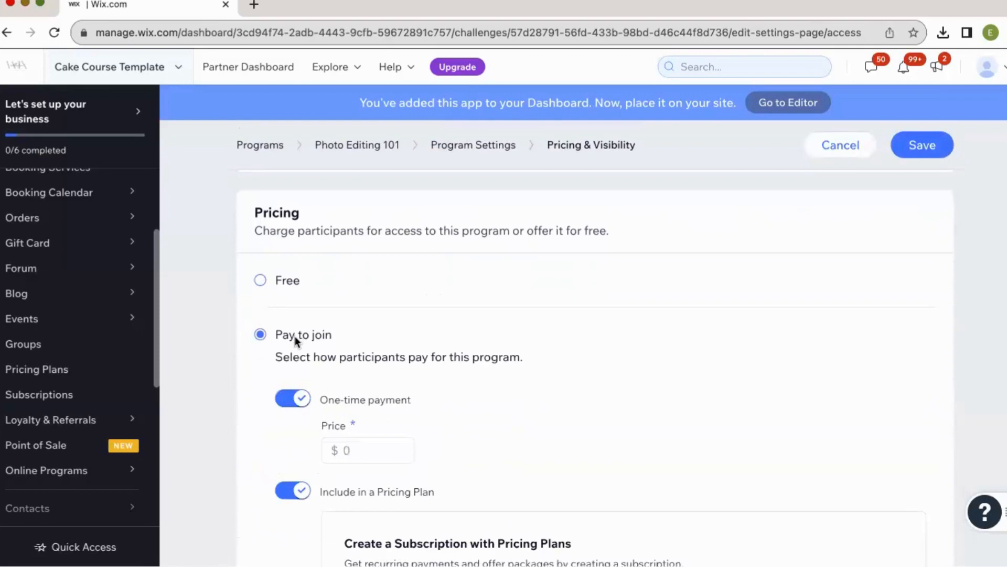
pyautogui.click(345, 451)
pyautogui.write('20')
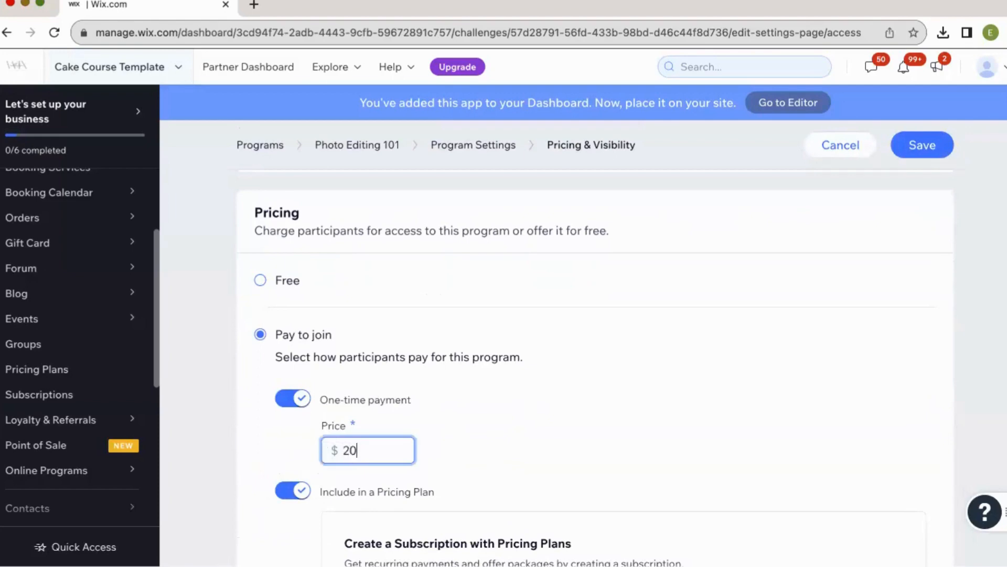
pyautogui.scroll(-3, 595, 368)
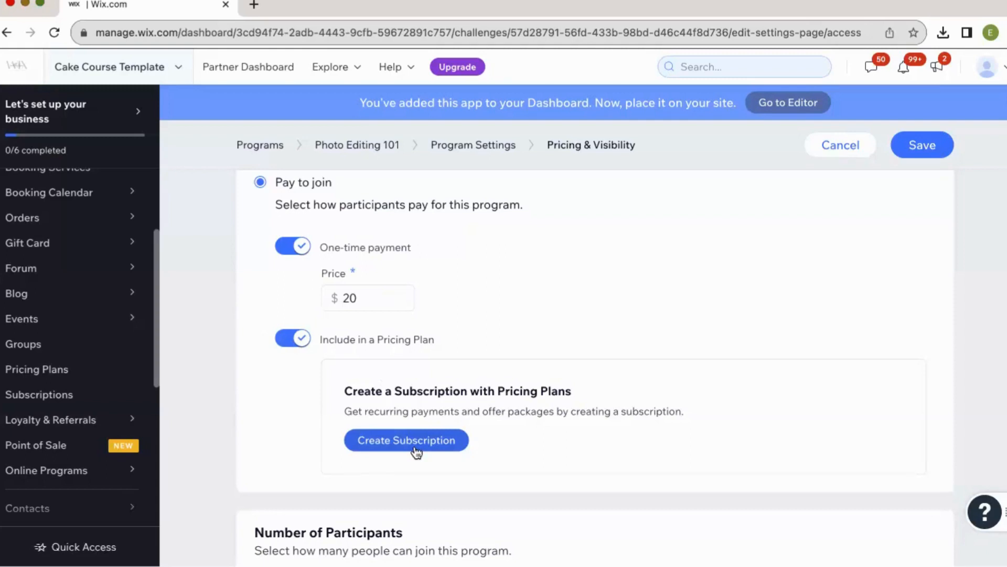
pyautogui.click(293, 339)
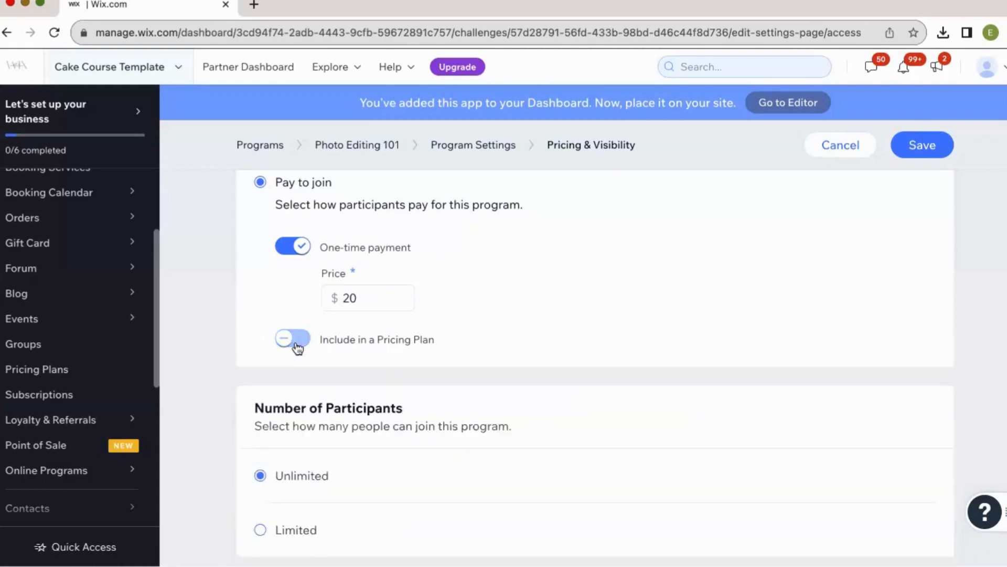
# Step: Review the visibility, pricing and participant settings and save them
pyautogui.scroll(-1, 400, 425)
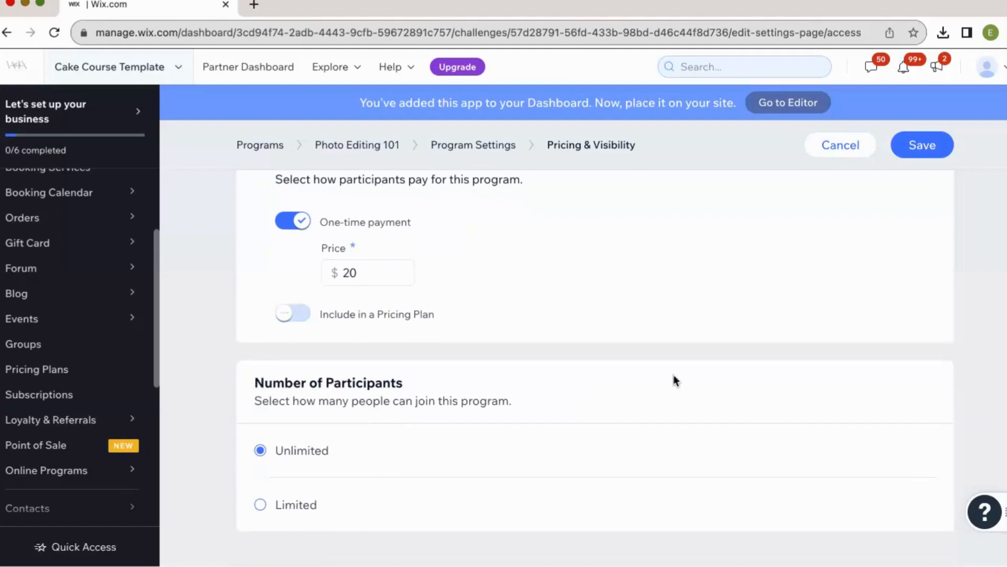
pyautogui.scroll(7, 676, 380)
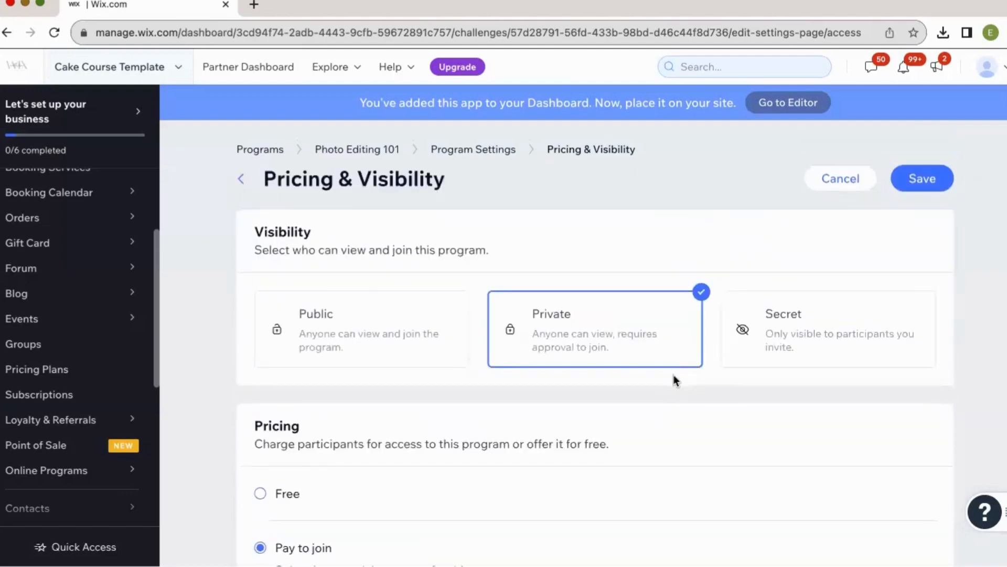
pyautogui.scroll(-8, 672, 368)
pyautogui.scroll(7, 670, 373)
pyautogui.press('super+a')
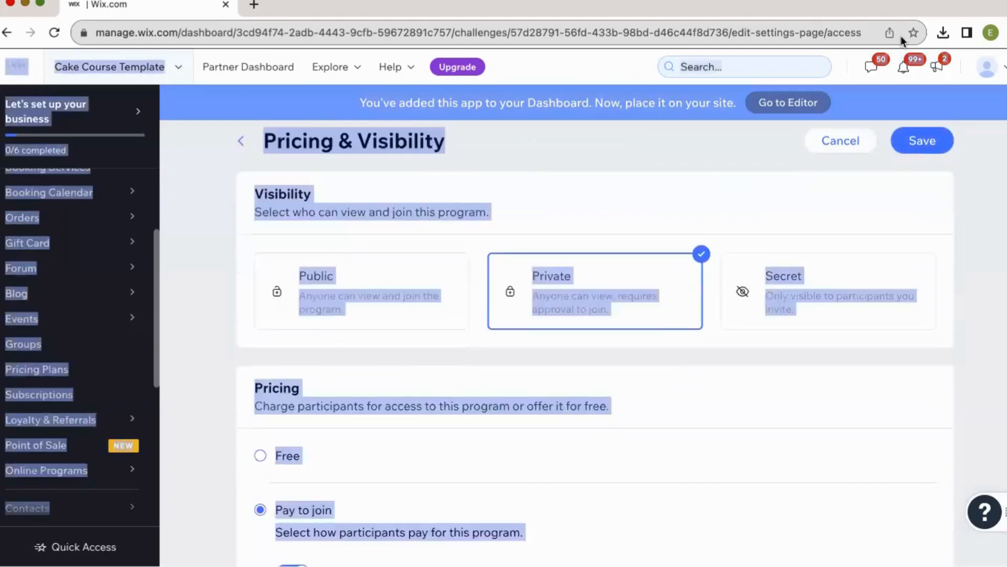
pyautogui.click(890, 140)
pyautogui.click(924, 142)
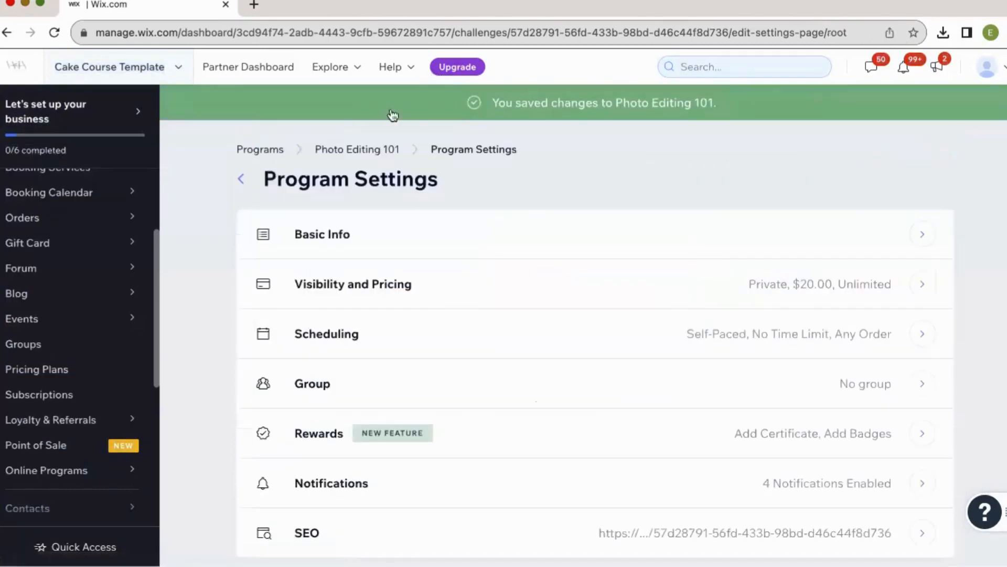
# Step: Return to the Photo Editing 101 overview and open the Introduction content section for editing
pyautogui.click(338, 152)
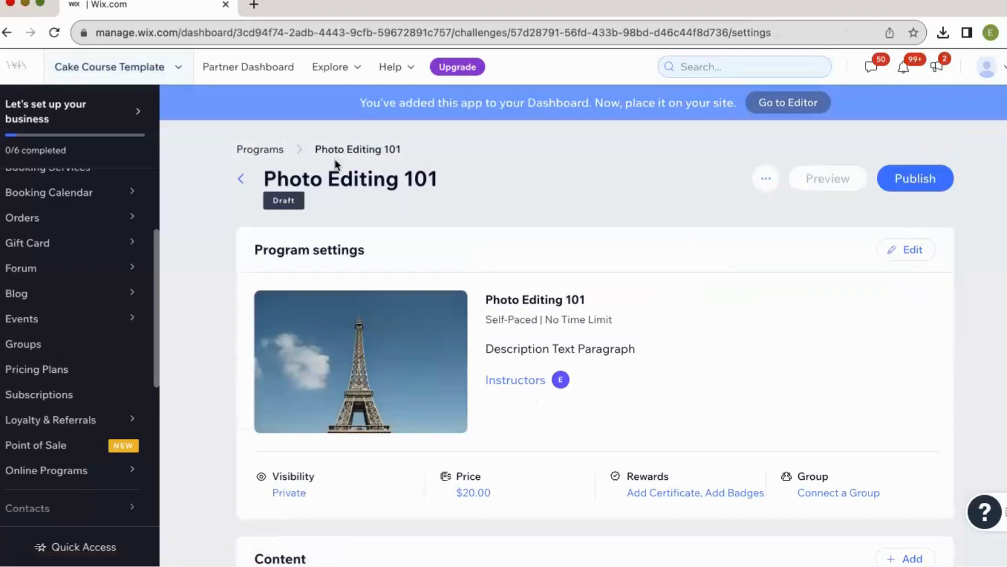
pyautogui.scroll(-5, 414, 412)
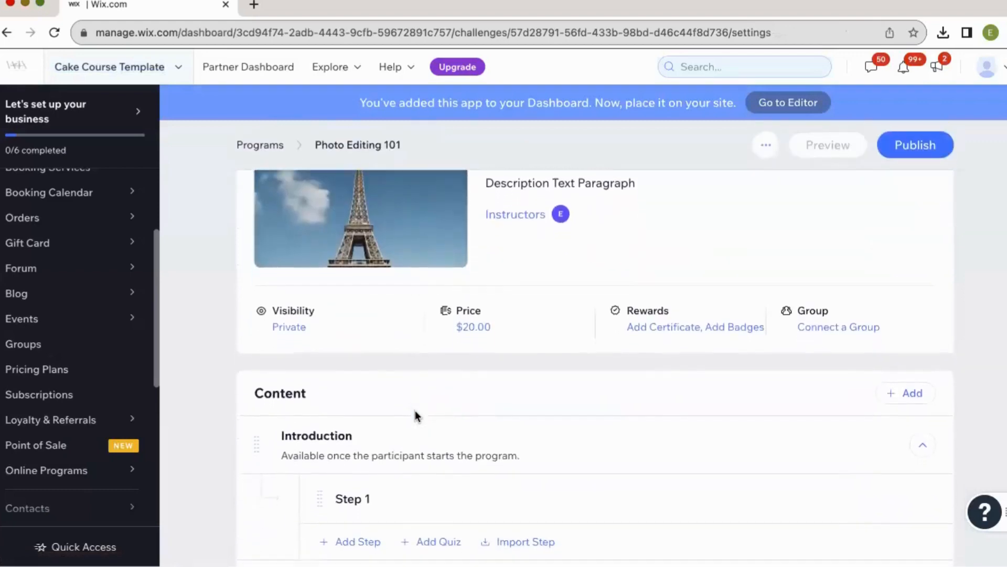
pyautogui.scroll(-1, 415, 412)
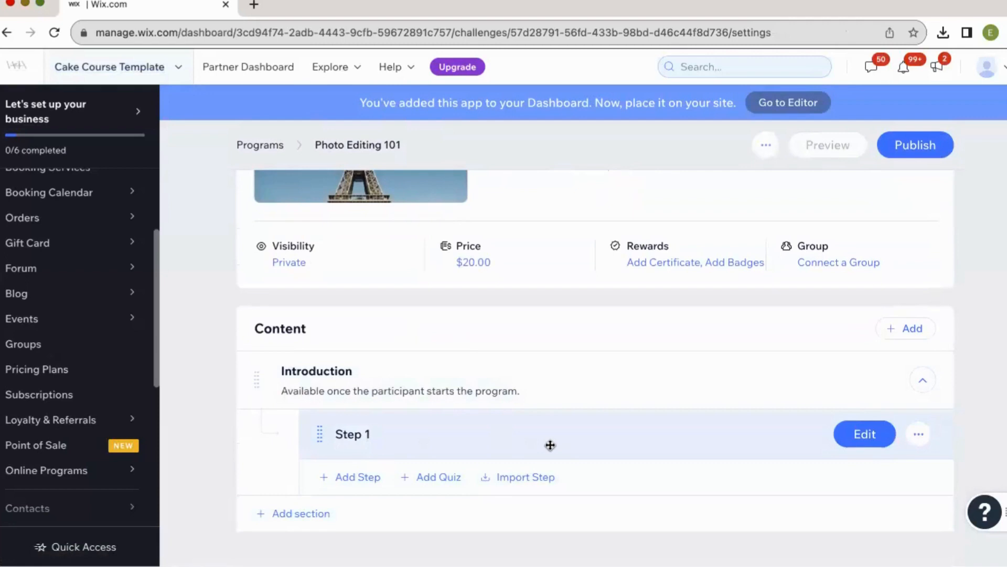
pyautogui.click(371, 386)
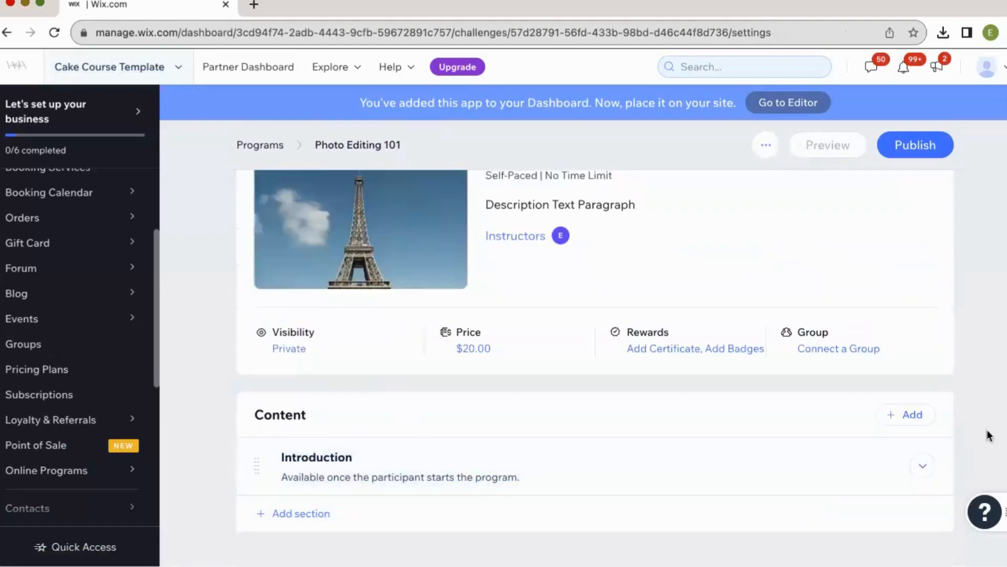
pyautogui.click(922, 466)
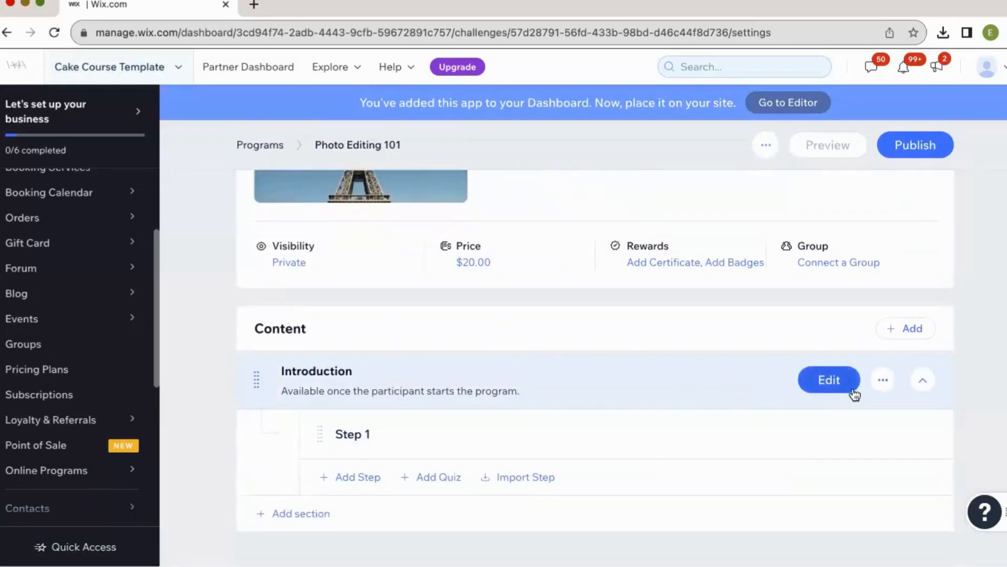
pyautogui.click(838, 387)
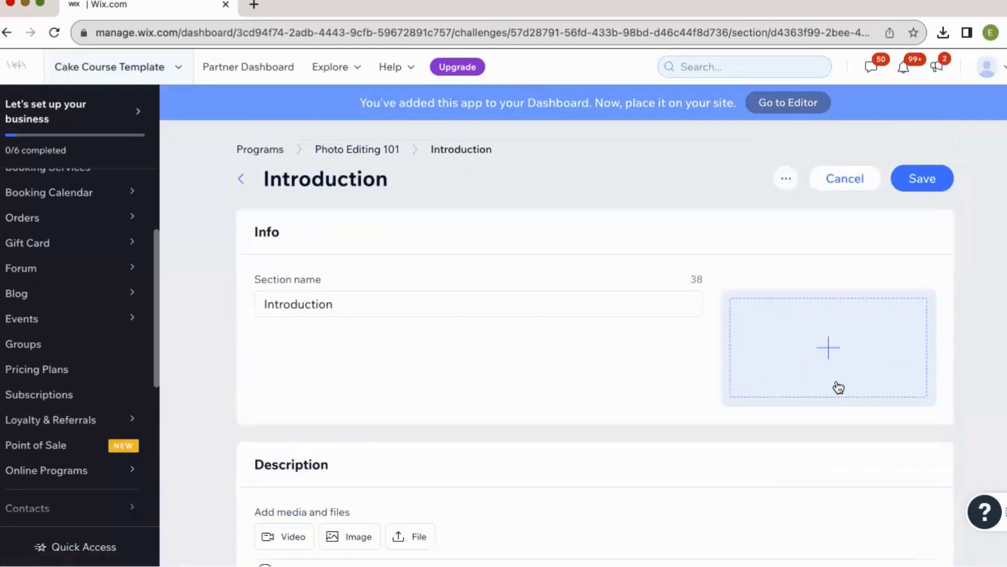
# Step: Add the Orange Blossom image from the Wix media library as the Introduction section's image
pyautogui.doubleClick(349, 296)
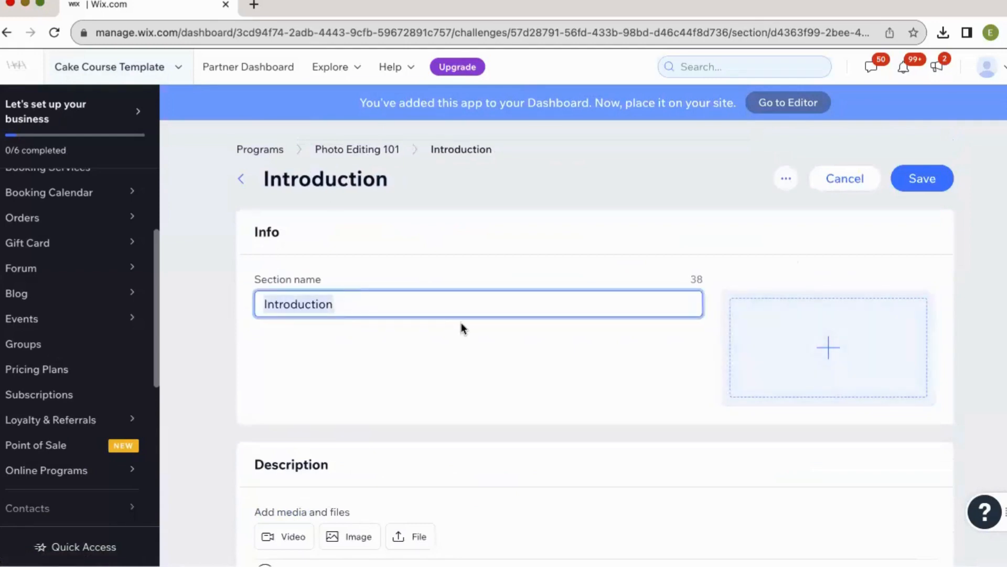
pyautogui.click(845, 360)
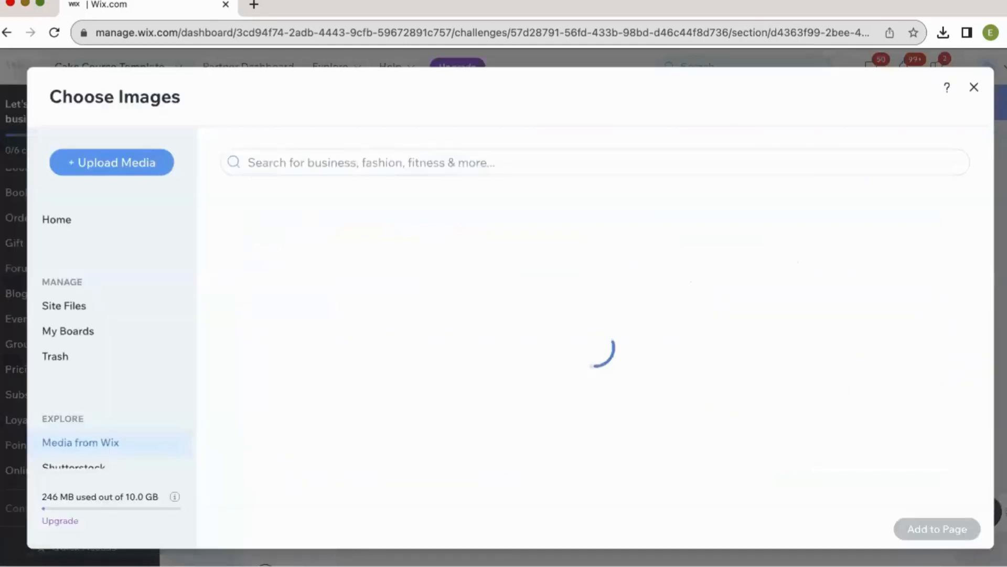
pyautogui.click(518, 350)
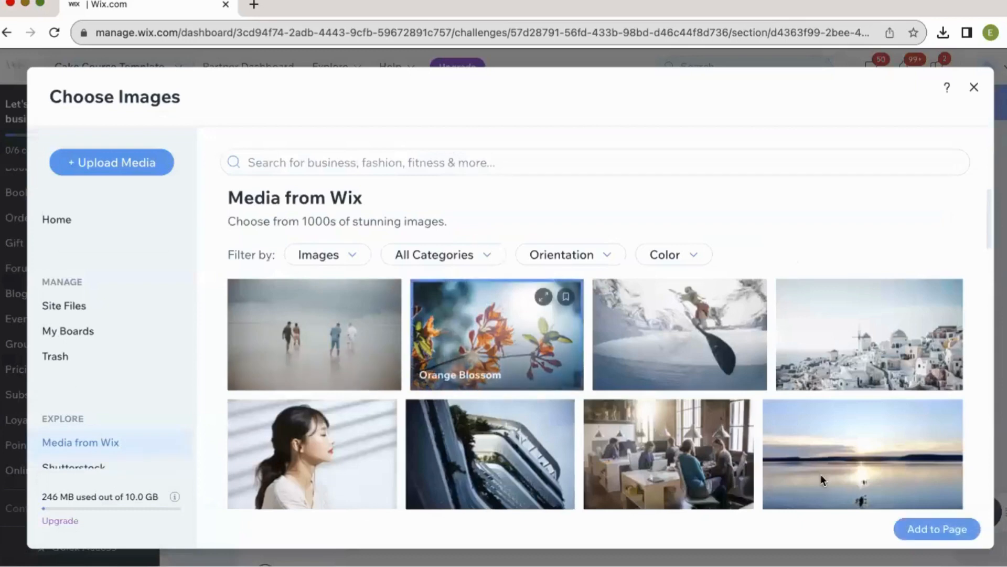
pyautogui.click(937, 531)
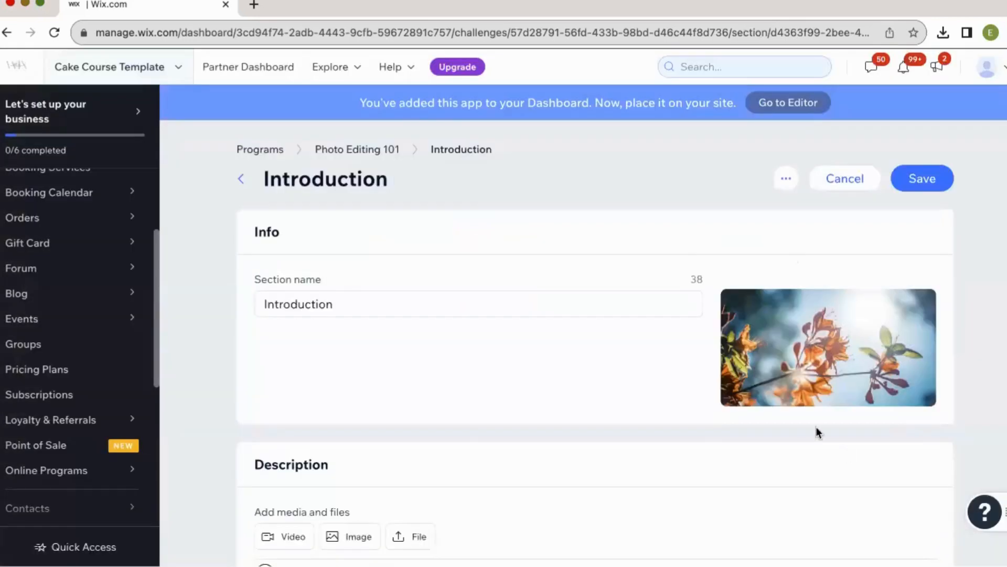
# Step: Replace the Introduction section's default description with "Your information here about the course....." and start a new line
pyautogui.scroll(-3, 753, 406)
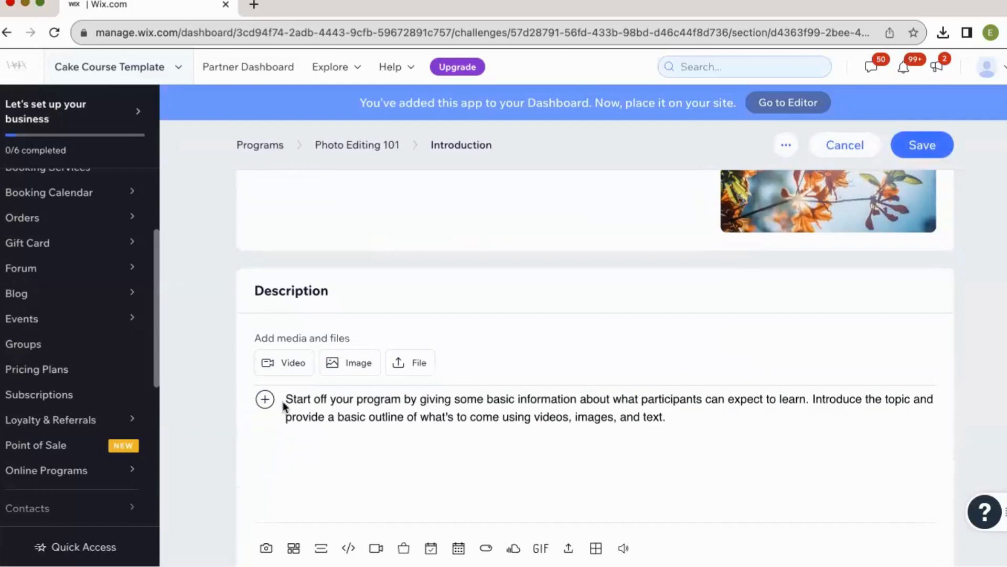
pyautogui.moveTo(287, 399); pyautogui.dragTo(666, 447)
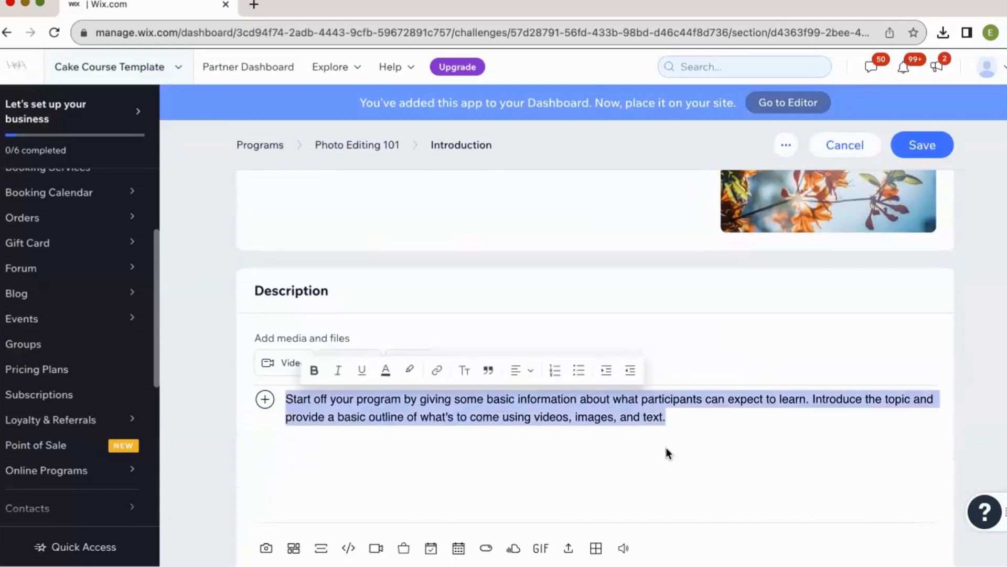
pyautogui.press('BackSpace')
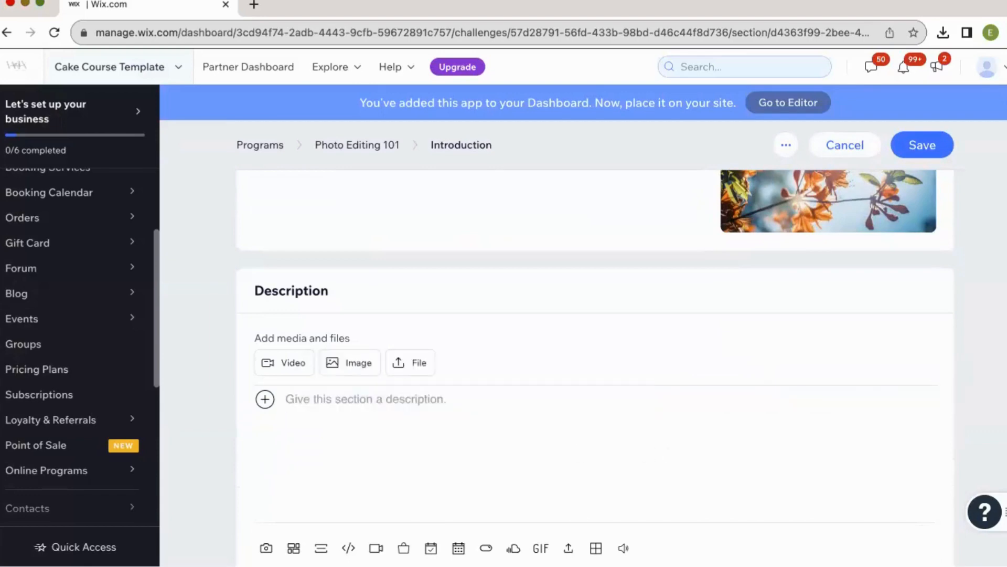
pyautogui.scroll(-1, 741, 420)
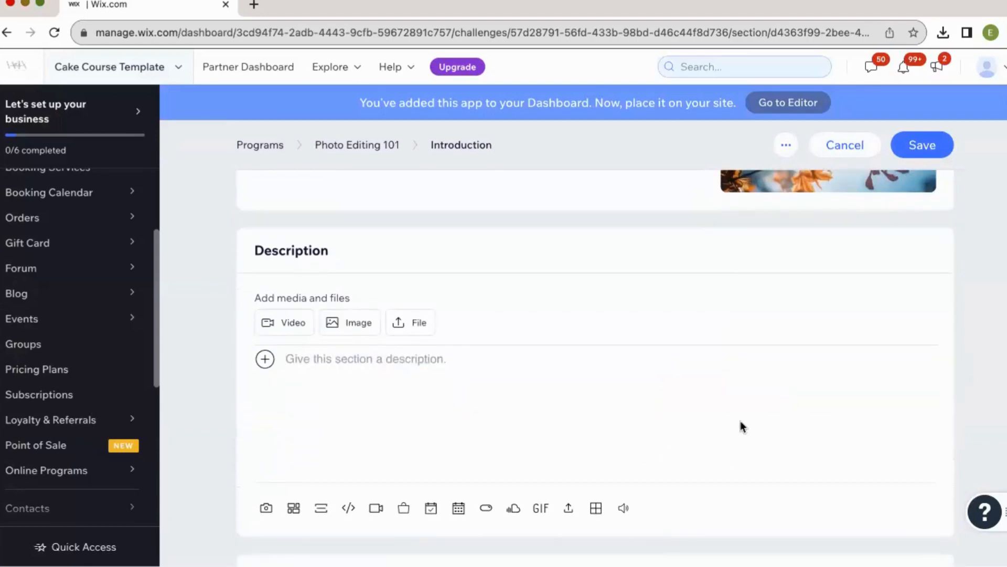
pyautogui.write('Your ')
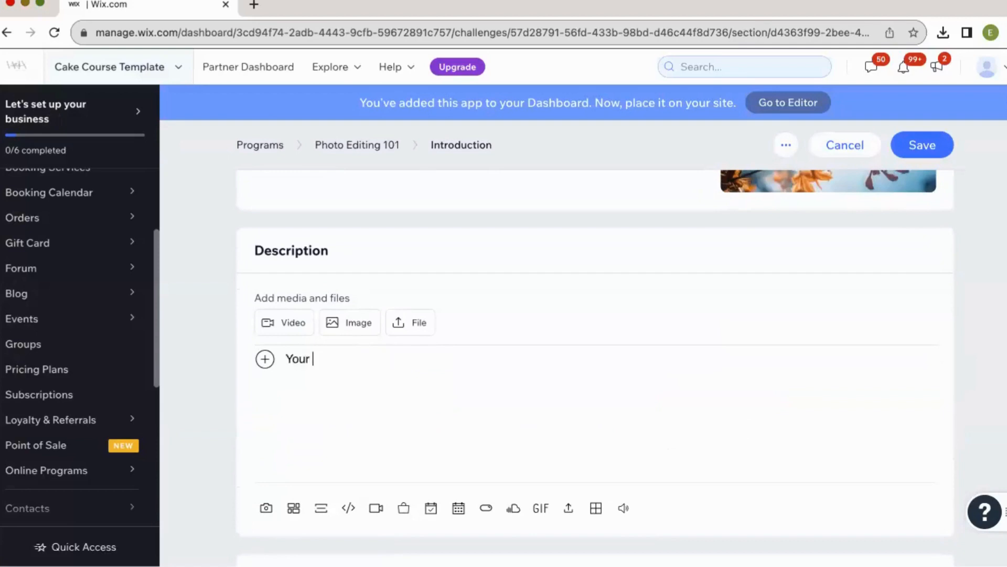
pyautogui.write('information here abou')
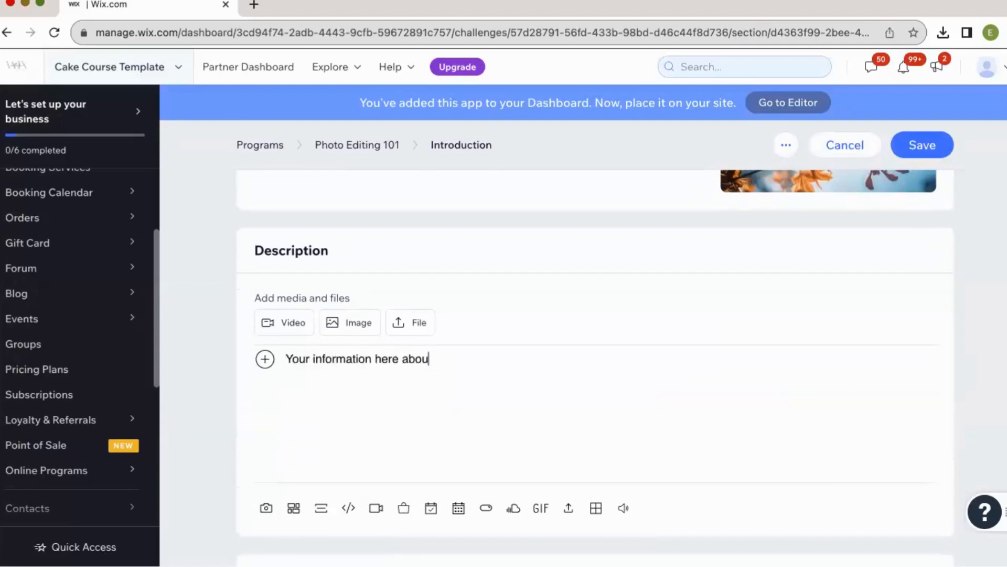
pyautogui.write('t the course.....')
pyautogui.press('Return')
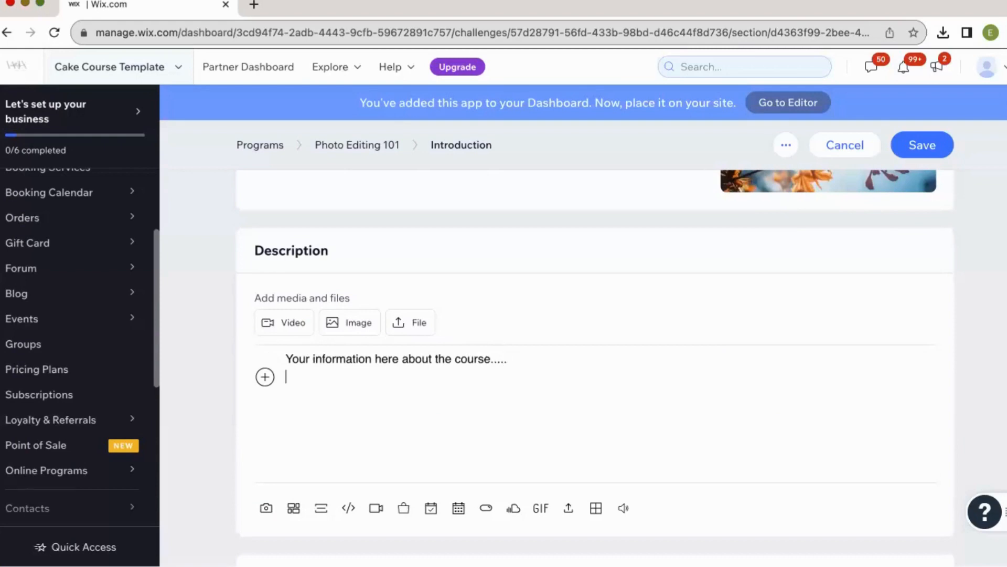
# Step: Insert a divider below the description text and give it the small width and the dotted line style
pyautogui.click(267, 379)
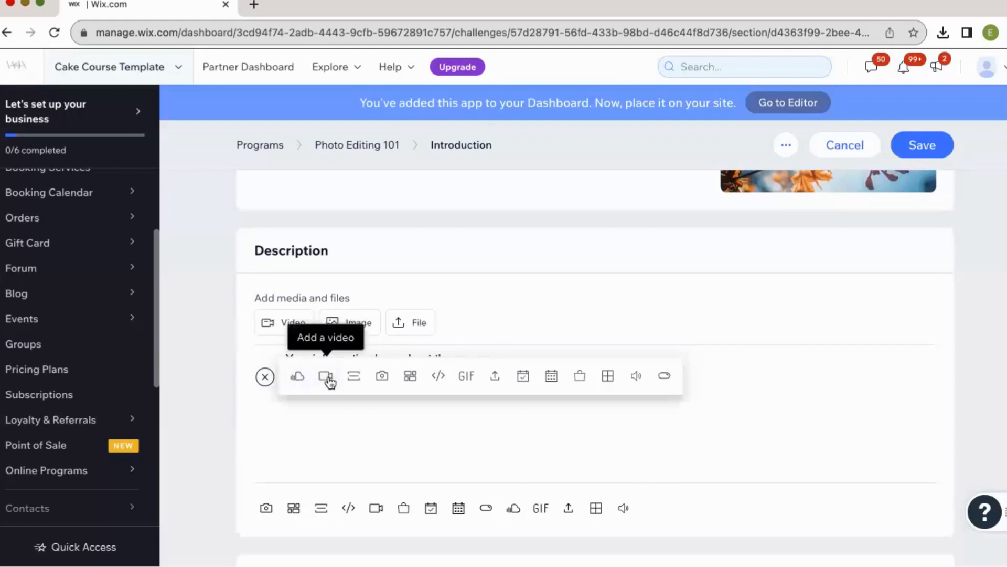
pyautogui.click(354, 376)
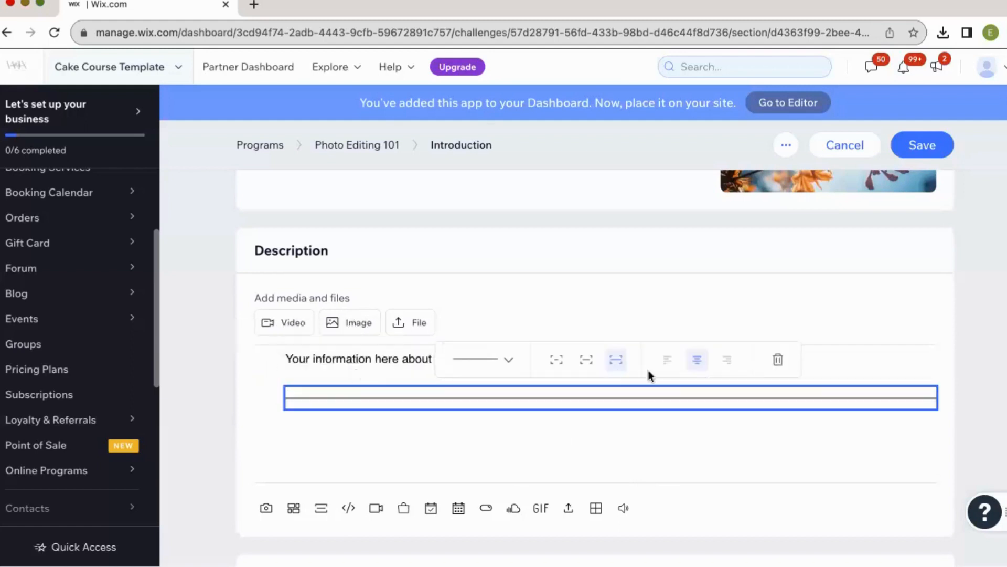
pyautogui.click(588, 360)
pyautogui.click(557, 360)
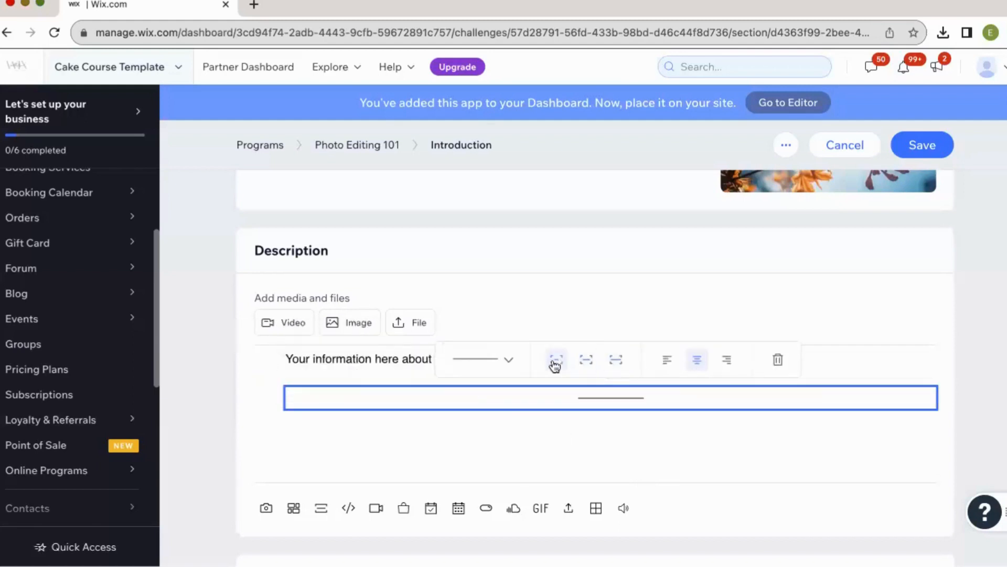
pyautogui.click(499, 361)
pyautogui.click(490, 432)
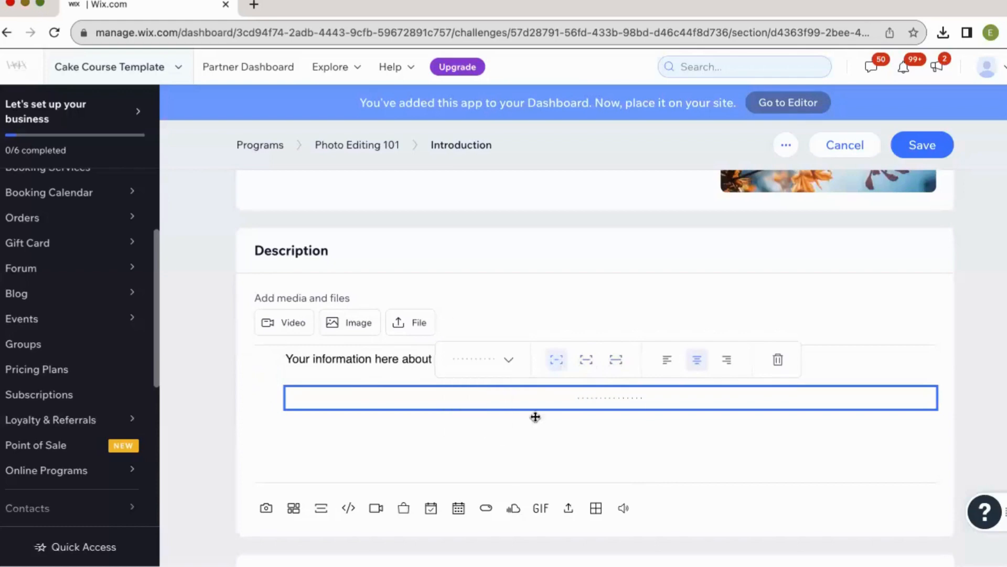
pyautogui.click(639, 418)
# Step: Insert the first The Wix Collective Sales Page Sample PNG from the site files as a downloadable file below the divider
pyautogui.click(265, 419)
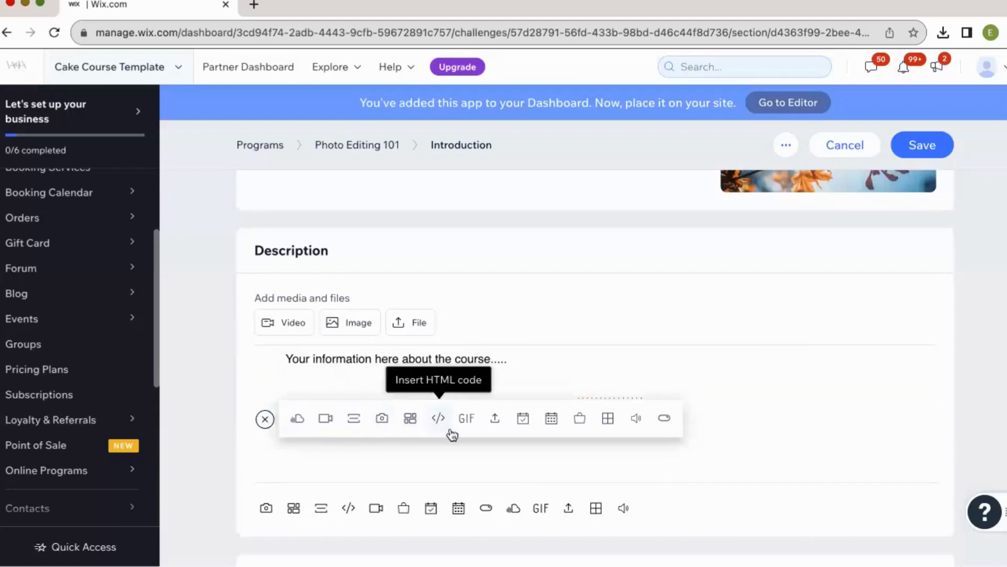
pyautogui.click(494, 419)
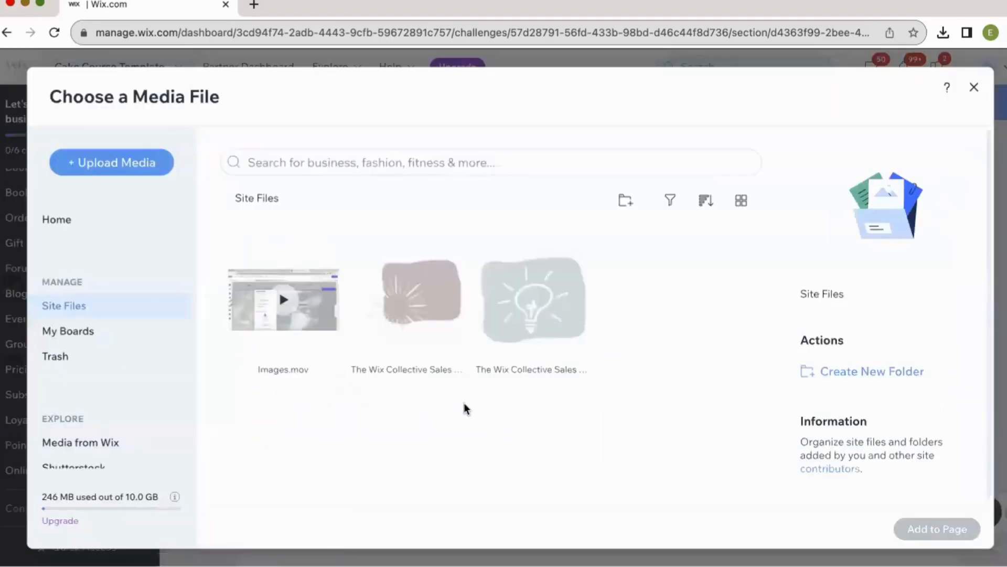
pyautogui.click(432, 316)
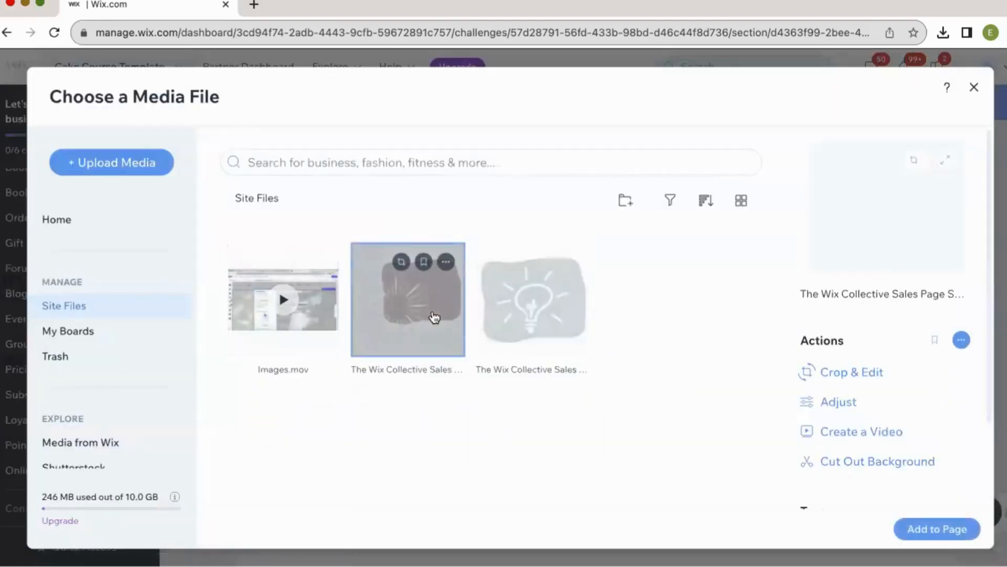
pyautogui.click(927, 531)
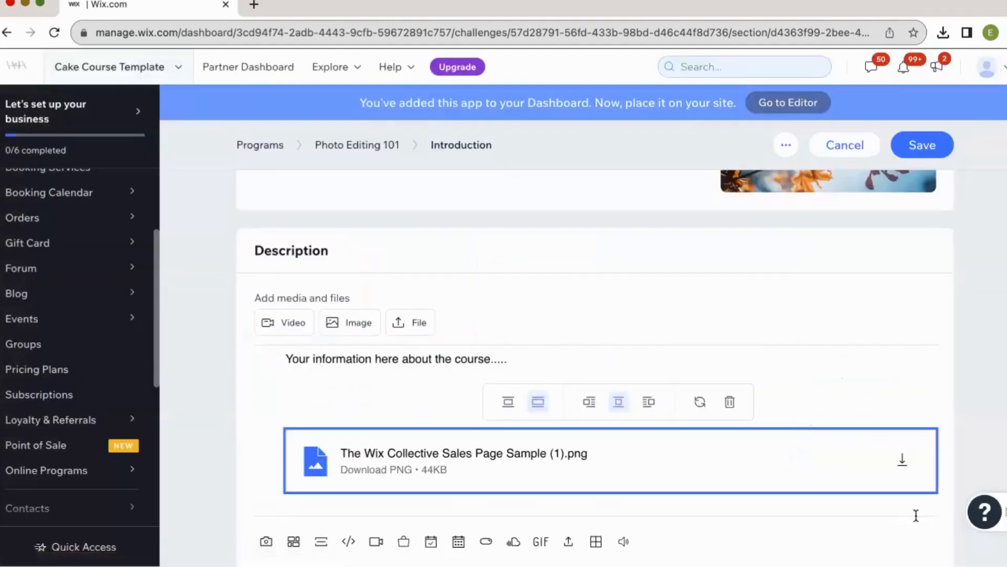
# Step: Delete the dotted divider and the extra blank line above the attached PNG file
pyautogui.click(422, 417)
pyautogui.press('BackSpace')
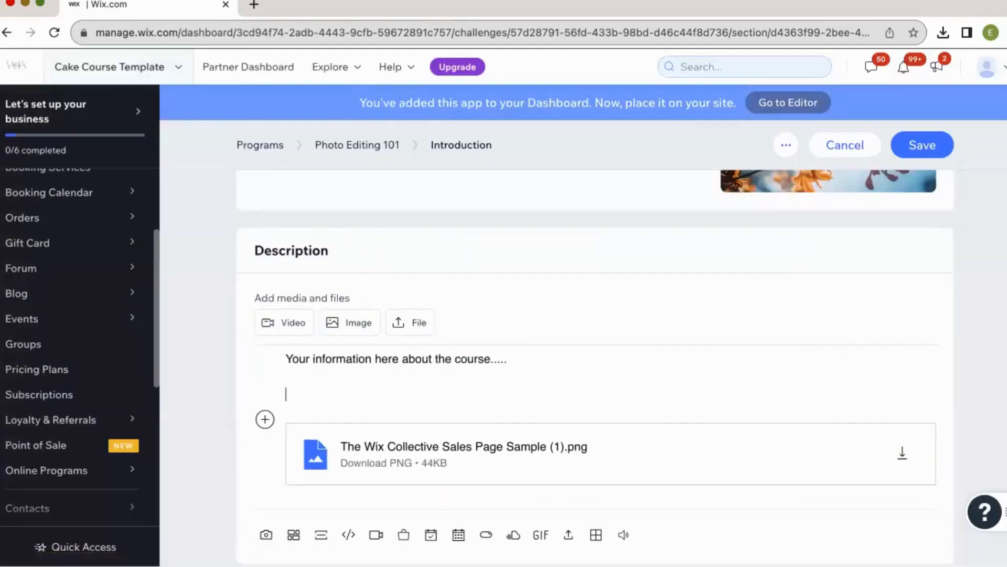
pyautogui.press('BackSpace')
# Step: Add a new line below the attached PNG file and insert a button there
pyautogui.click(646, 475)
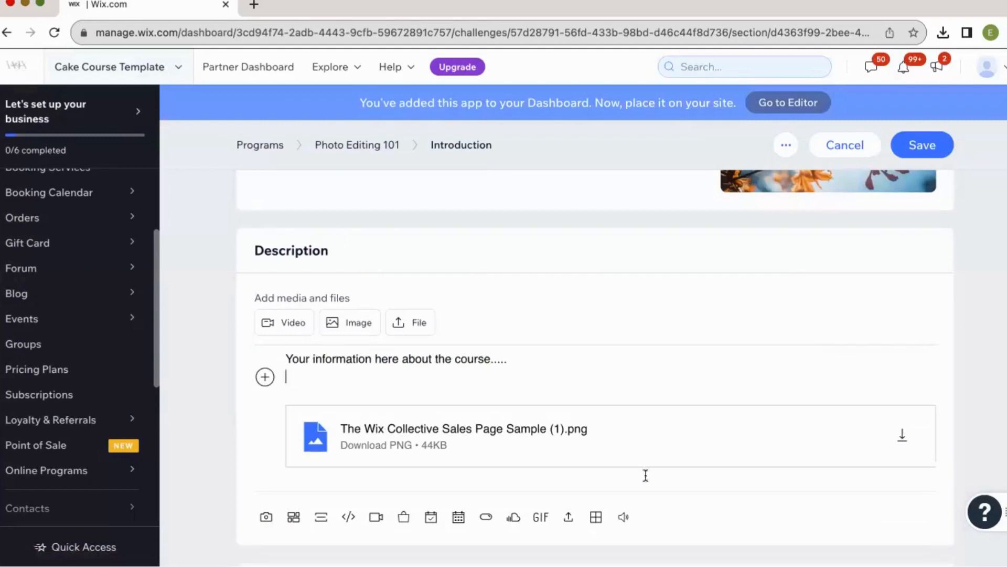
pyautogui.press('Return')
pyautogui.scroll(-2, 400, 346)
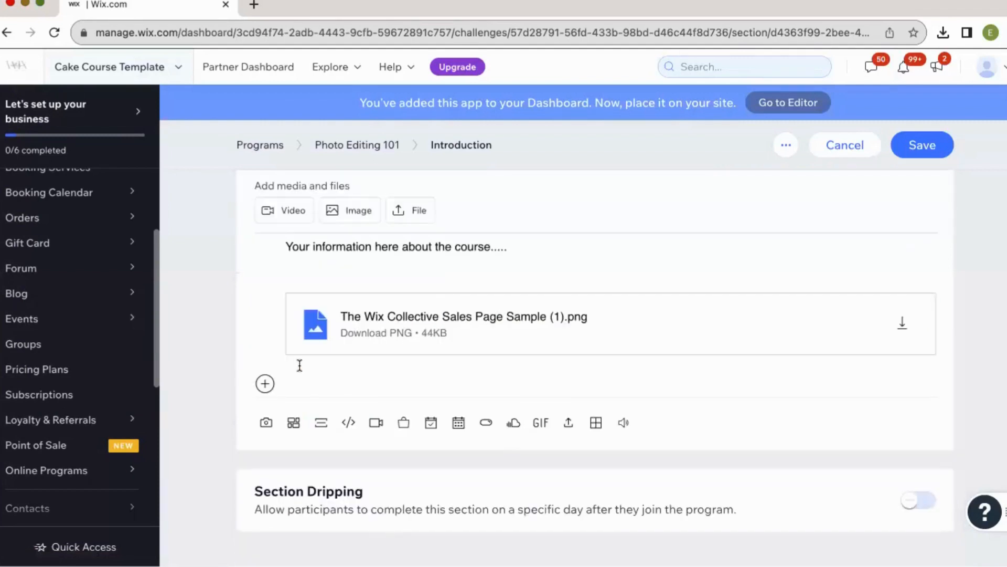
pyautogui.click(265, 385)
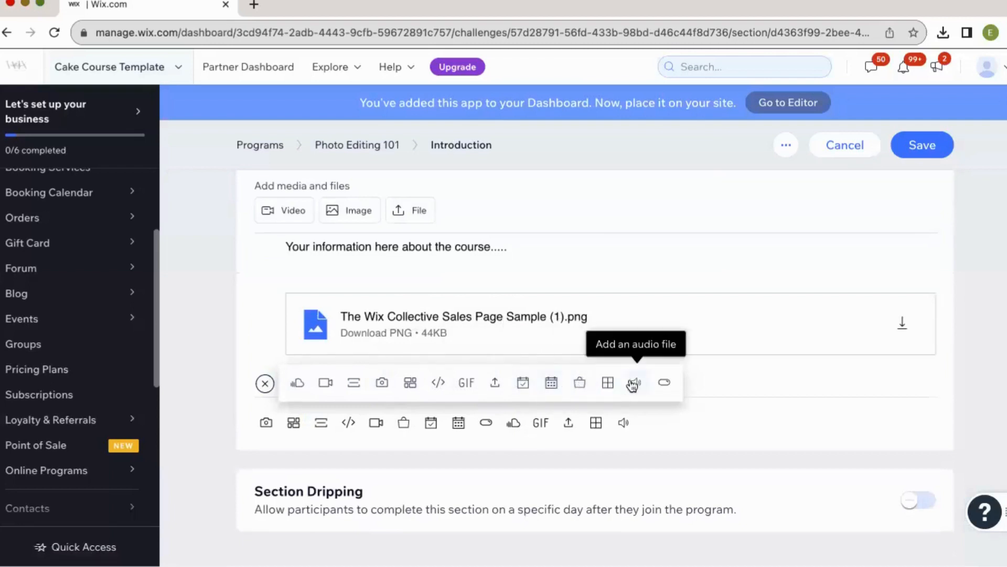
pyautogui.click(663, 386)
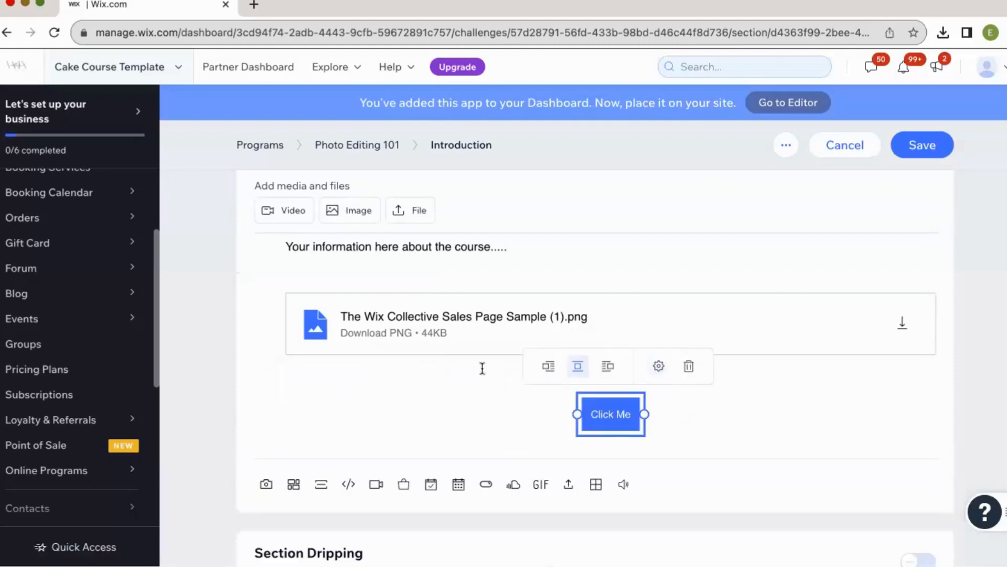
pyautogui.click(462, 387)
pyautogui.click(601, 425)
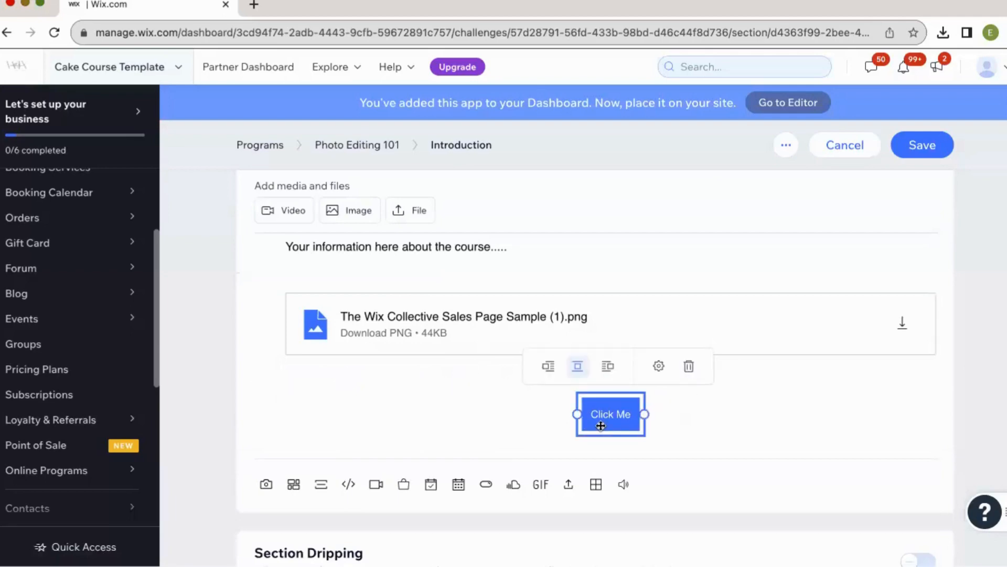
# Step: Look at the Click Me button's text and link settings, close them without changes and deselect the button
pyautogui.click(659, 365)
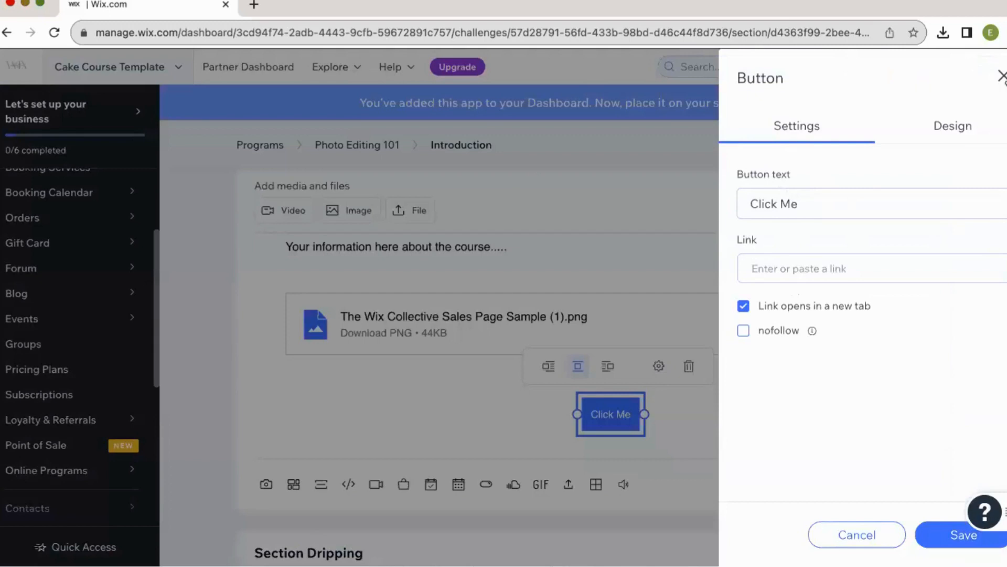
pyautogui.click(1002, 74)
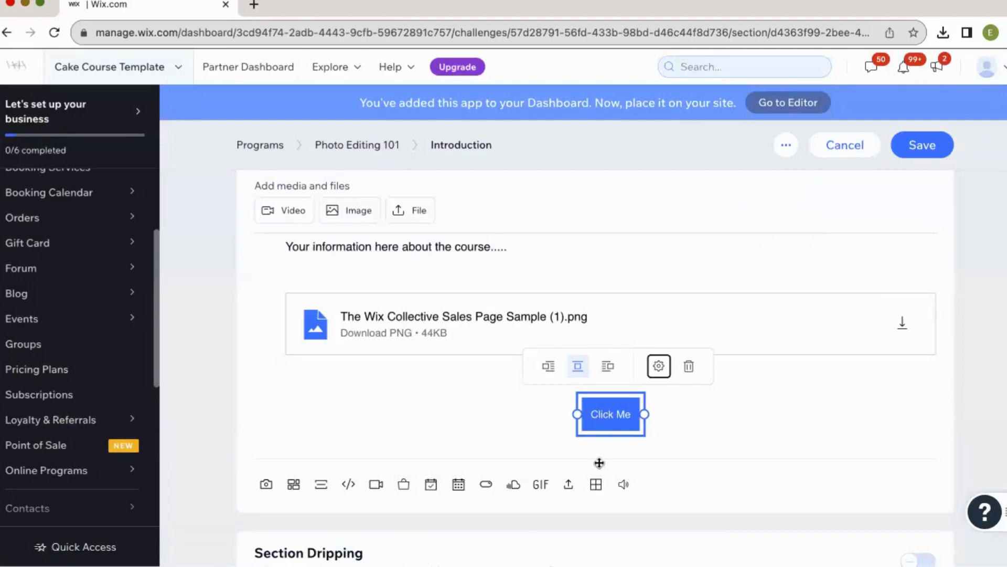
pyautogui.click(667, 421)
pyautogui.click(460, 436)
# Step: Review the Introduction section's name, image, description, attached file and button
pyautogui.scroll(-1, 541, 443)
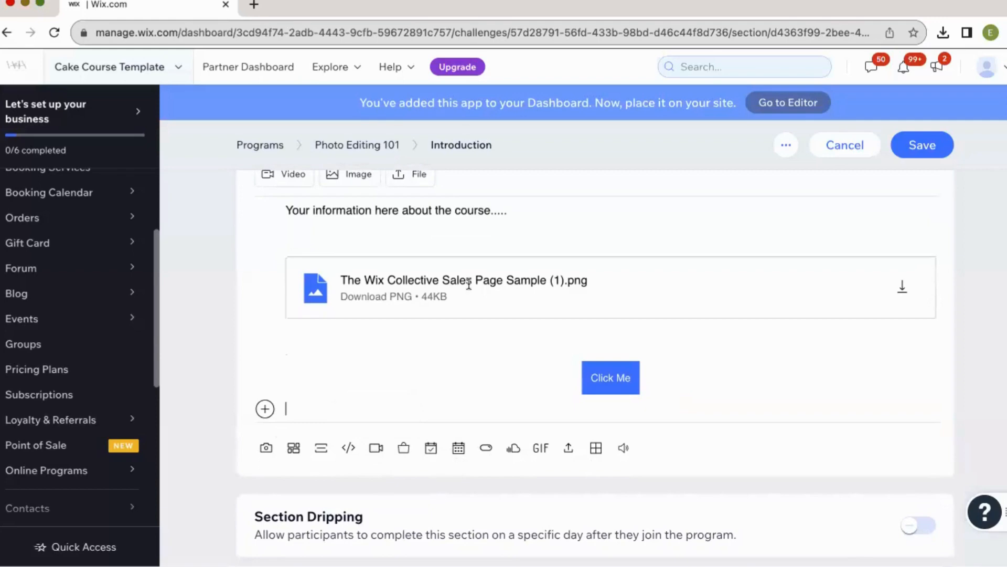
pyautogui.scroll(7, 469, 284)
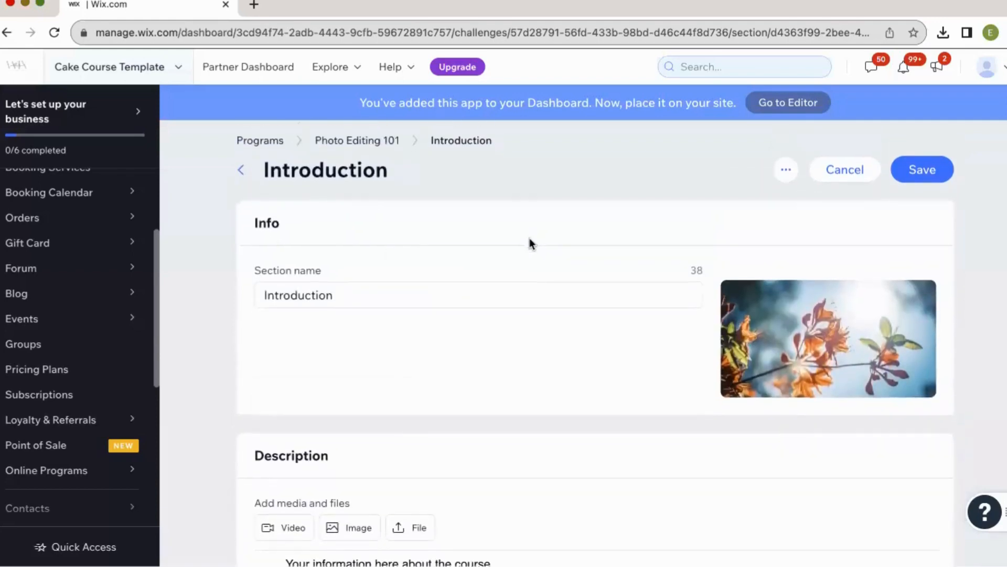
pyautogui.scroll(-7, 461, 229)
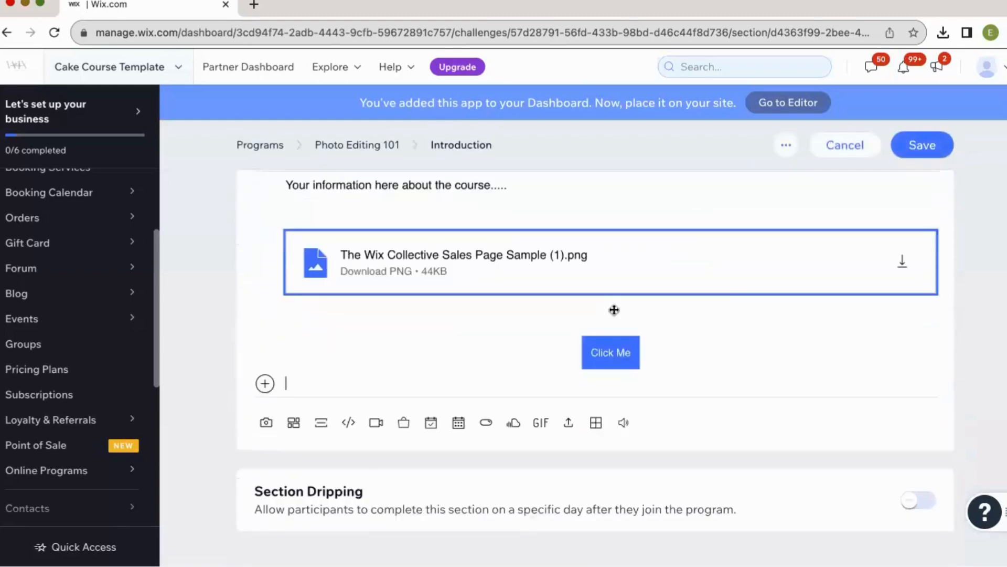
pyautogui.scroll(5, 614, 309)
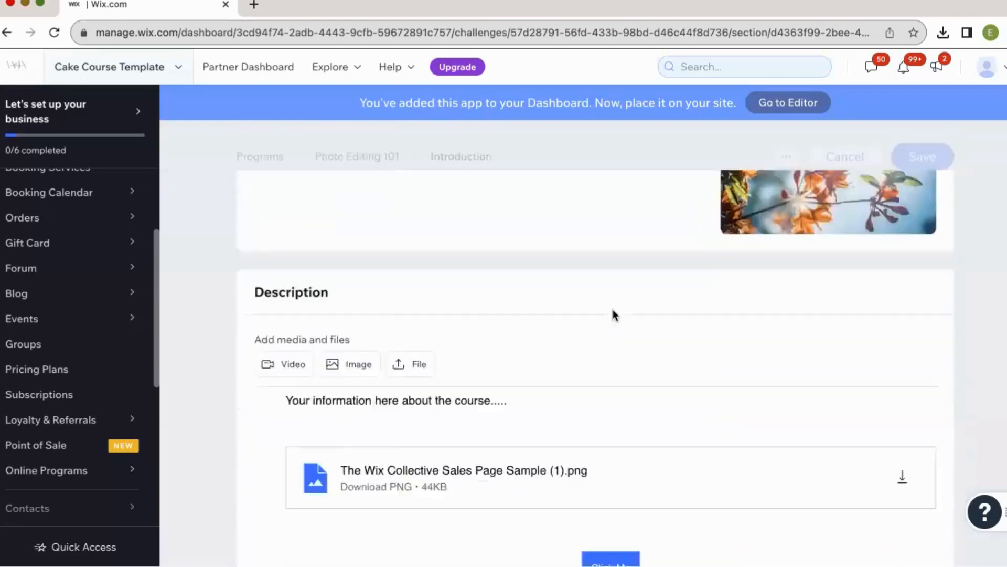
pyautogui.scroll(-4, 613, 310)
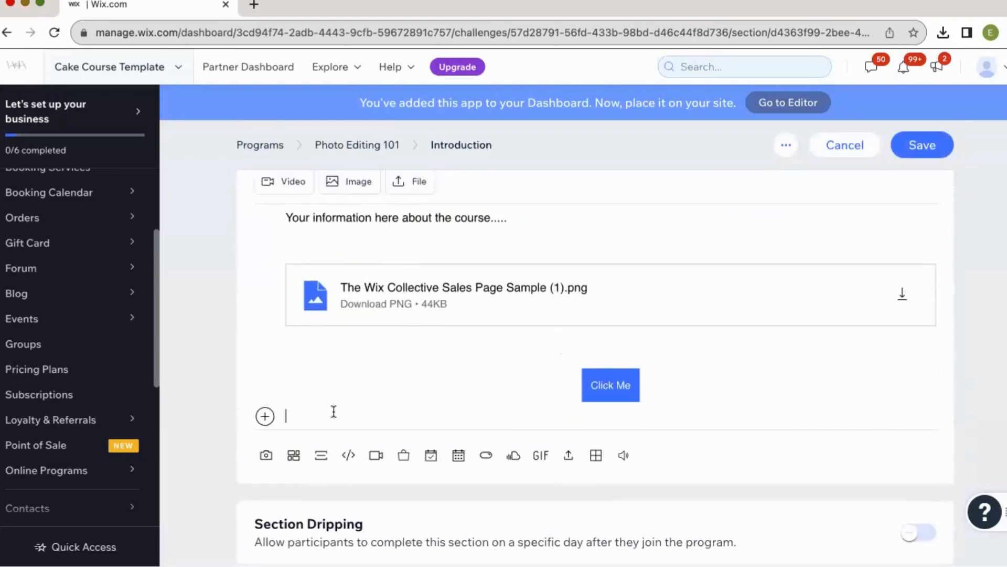
pyautogui.scroll(3, 455, 367)
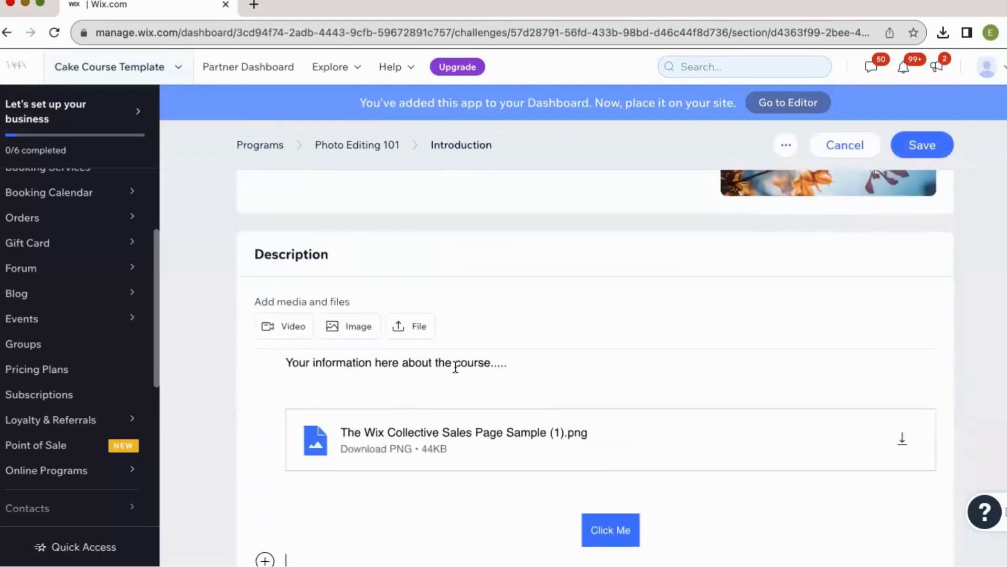
pyautogui.scroll(3, 455, 368)
pyautogui.doubleClick(426, 245)
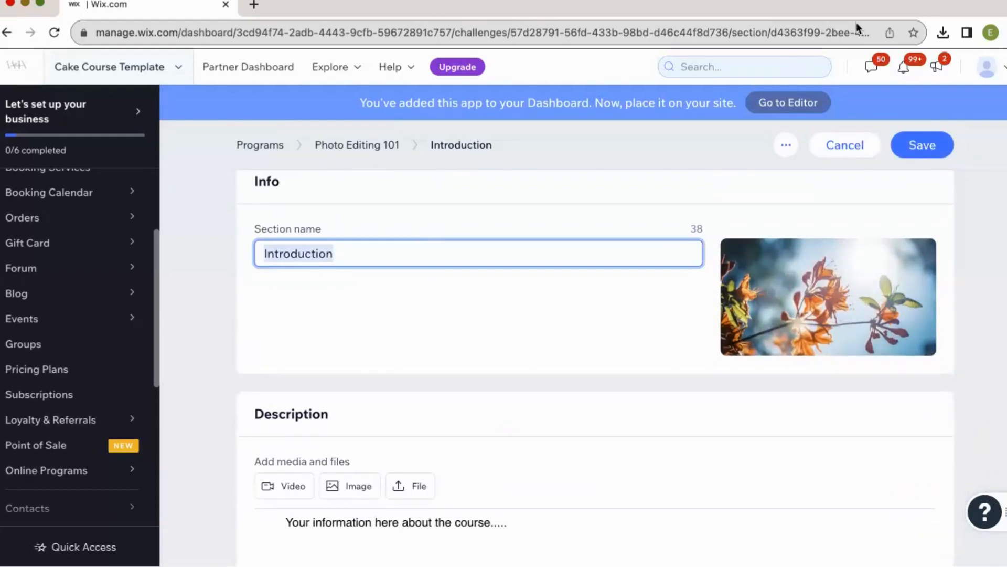
pyautogui.scroll(-7, 696, 197)
pyautogui.click(647, 273)
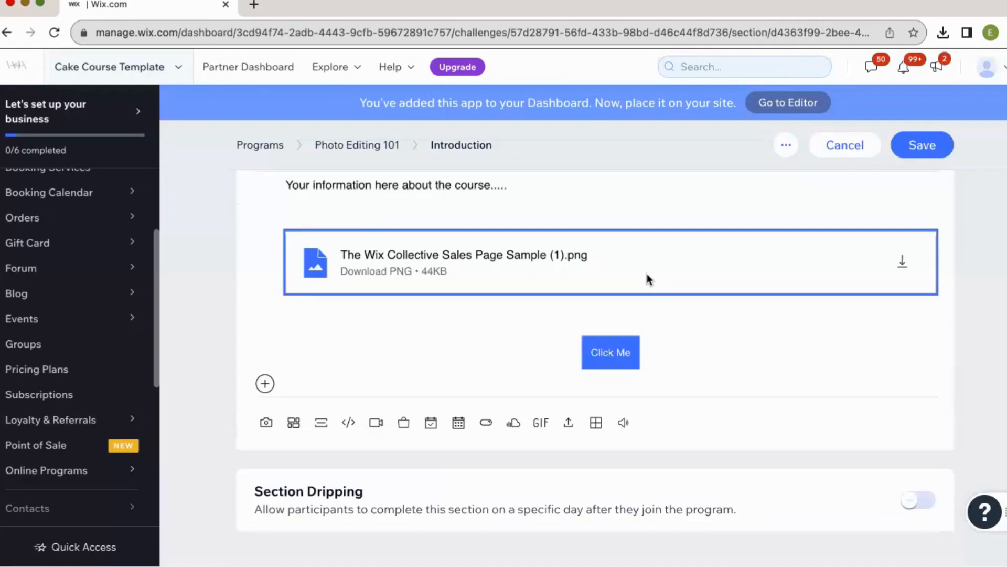
pyautogui.click(770, 386)
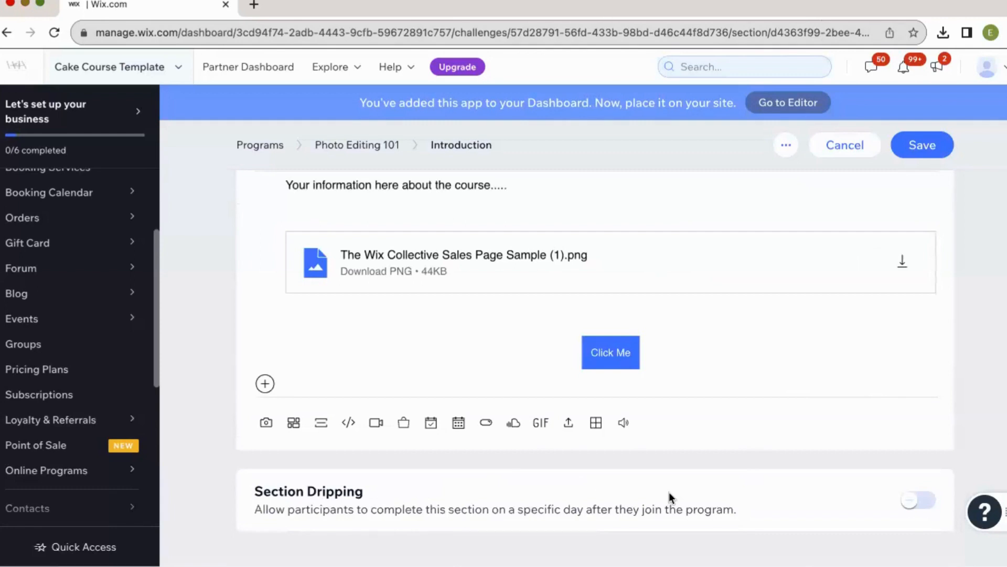
# Step: Turn on Section Dripping for the Introduction section and set its release week to Week 2
pyautogui.click(917, 500)
pyautogui.scroll(-1, 658, 367)
pyautogui.scroll(-3, 656, 367)
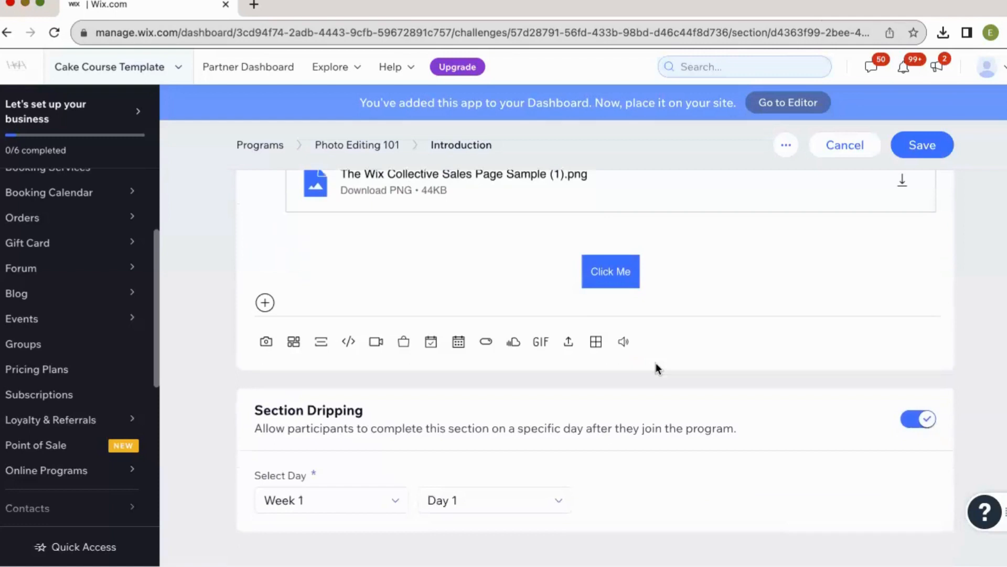
pyautogui.click(329, 506)
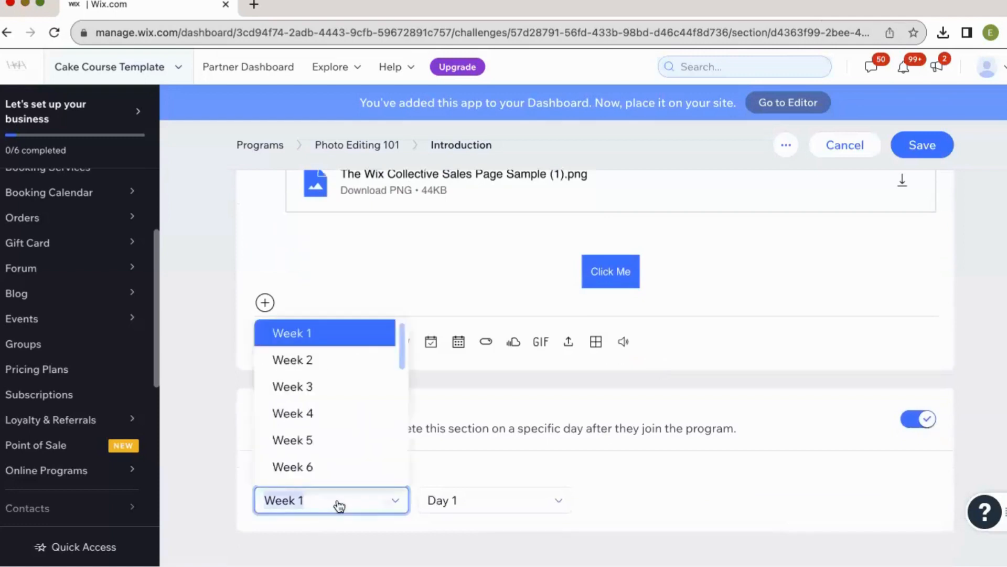
pyautogui.click(540, 470)
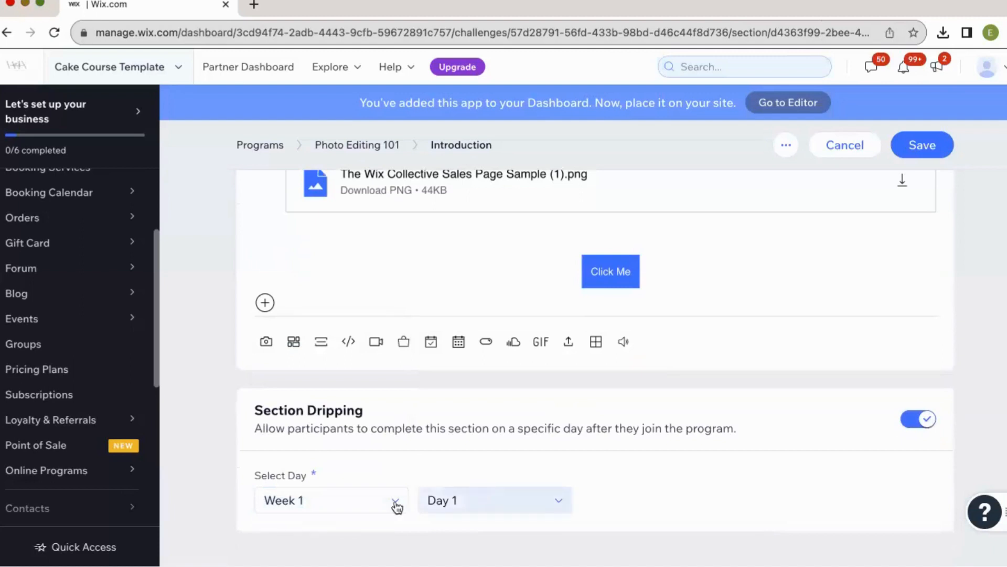
pyautogui.click(395, 503)
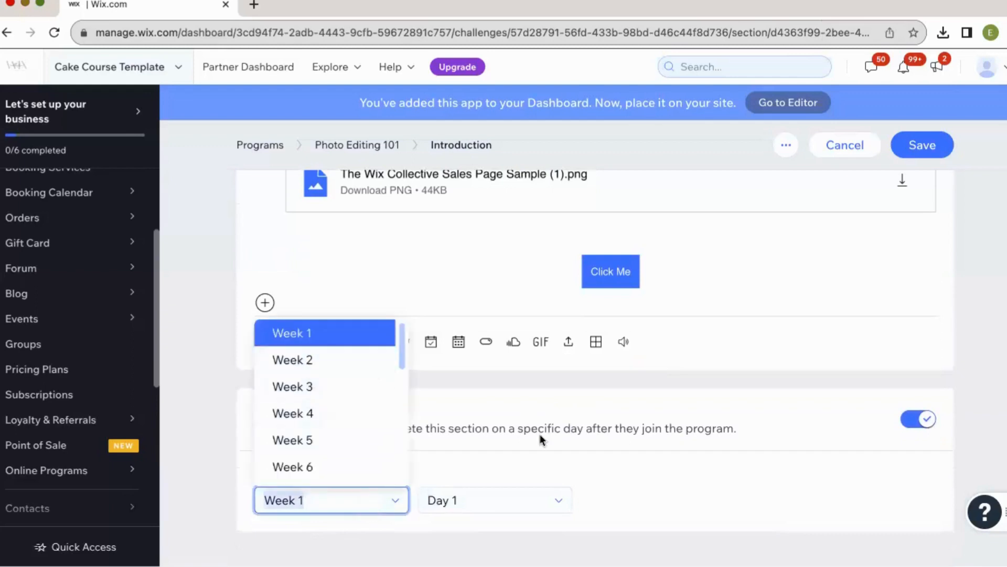
pyautogui.click(338, 366)
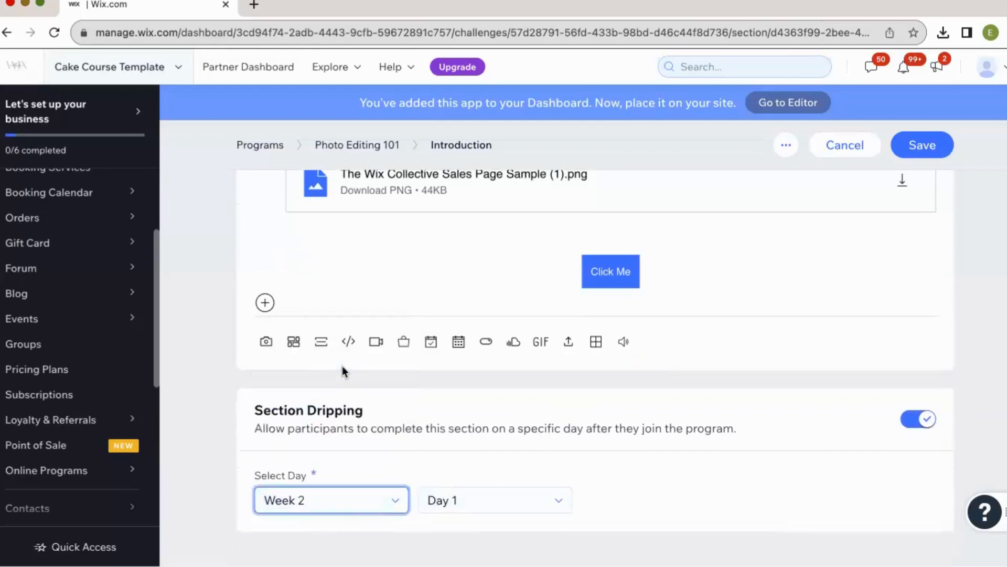
# Step: View the available release days, set the week back to Week 1 and turn off Section Dripping
pyautogui.click(464, 503)
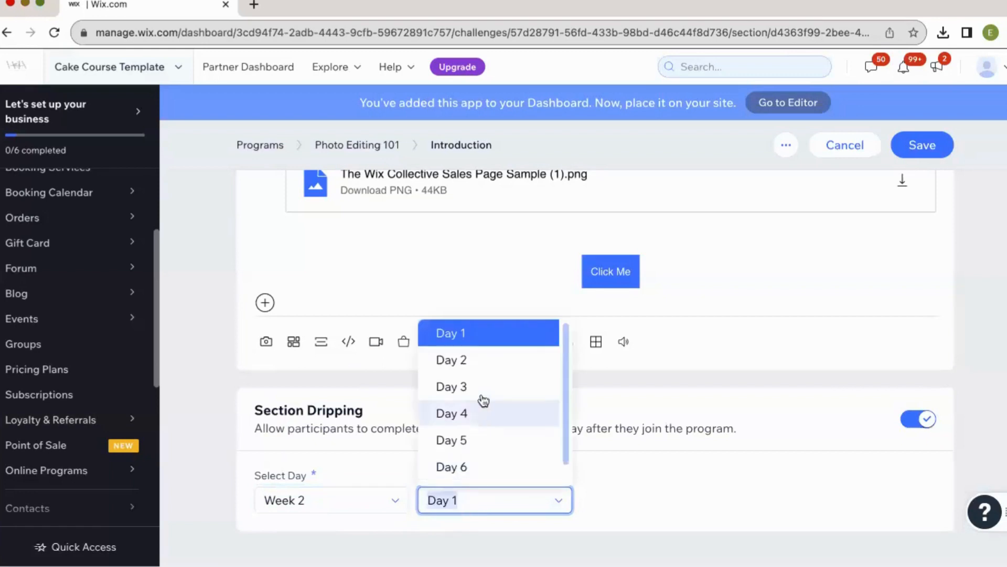
pyautogui.click(603, 472)
pyautogui.click(340, 506)
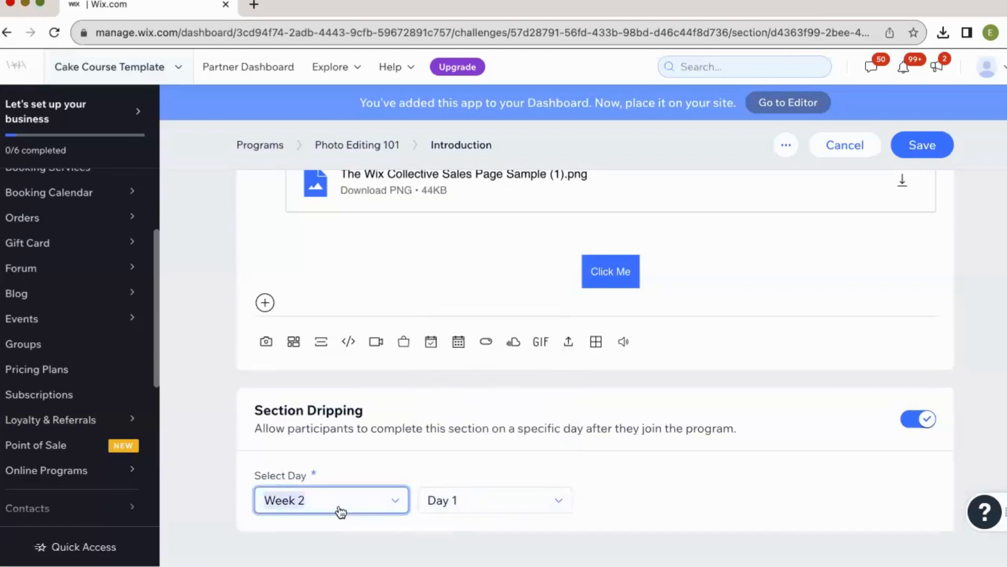
pyautogui.click(348, 343)
pyautogui.click(919, 417)
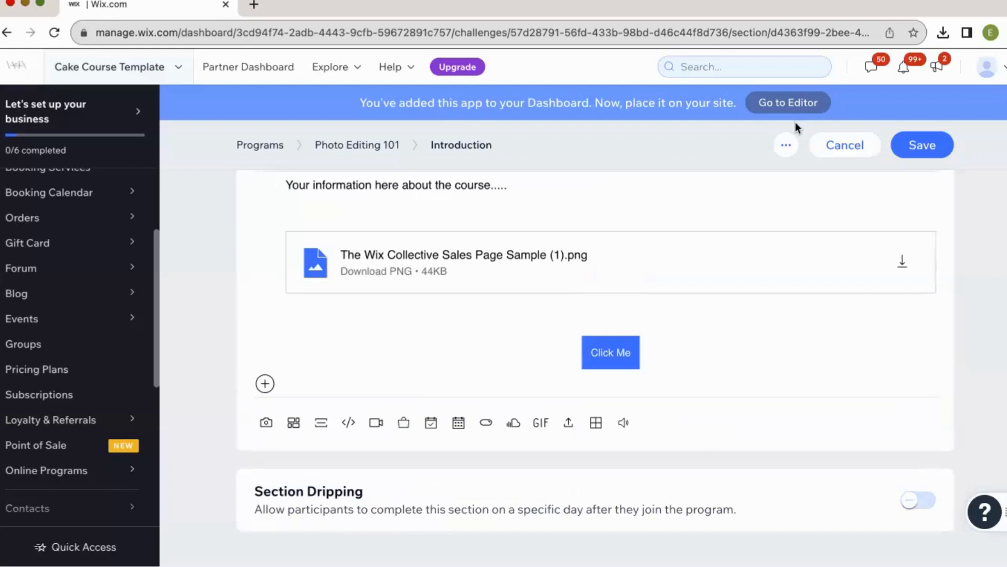
# Step: Save the Introduction section and open its Step 1 for editing
pyautogui.scroll(10, 436, 202)
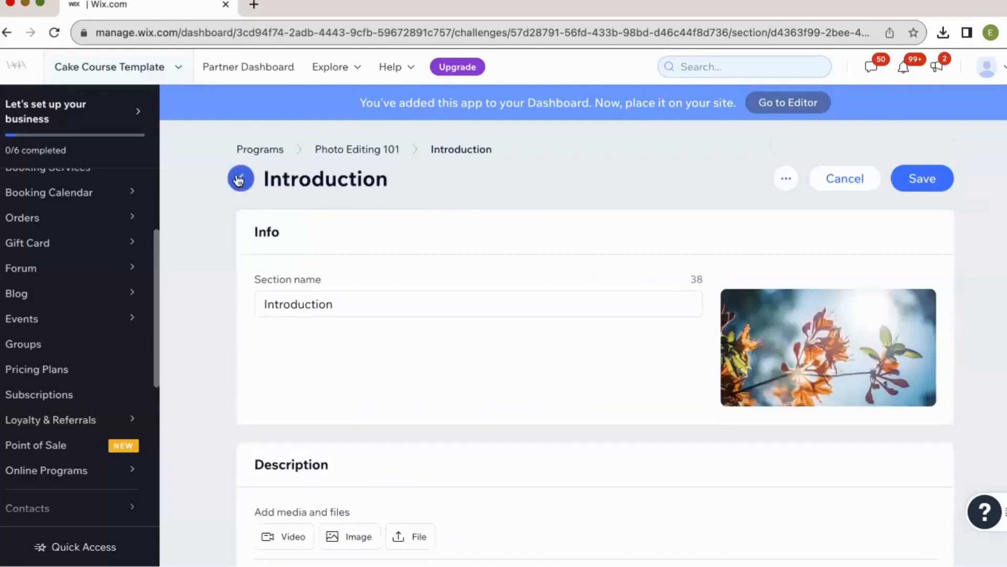
pyautogui.click(928, 180)
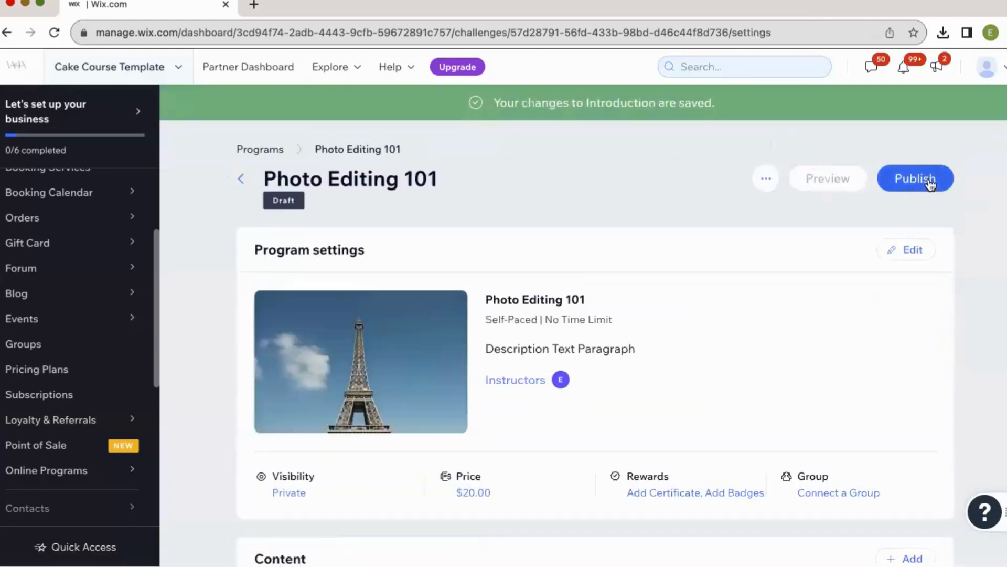
pyautogui.scroll(-5, 527, 214)
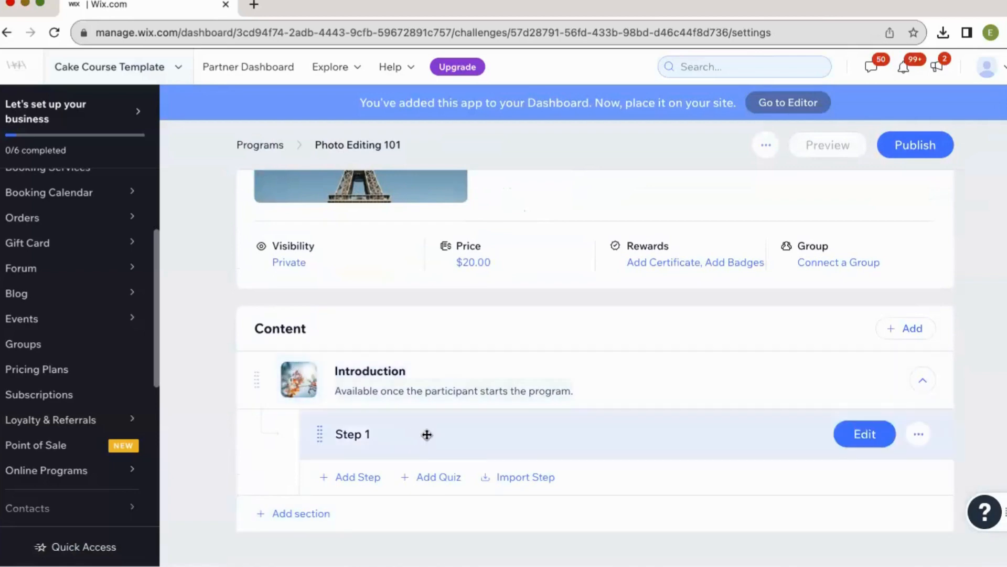
pyautogui.click(860, 434)
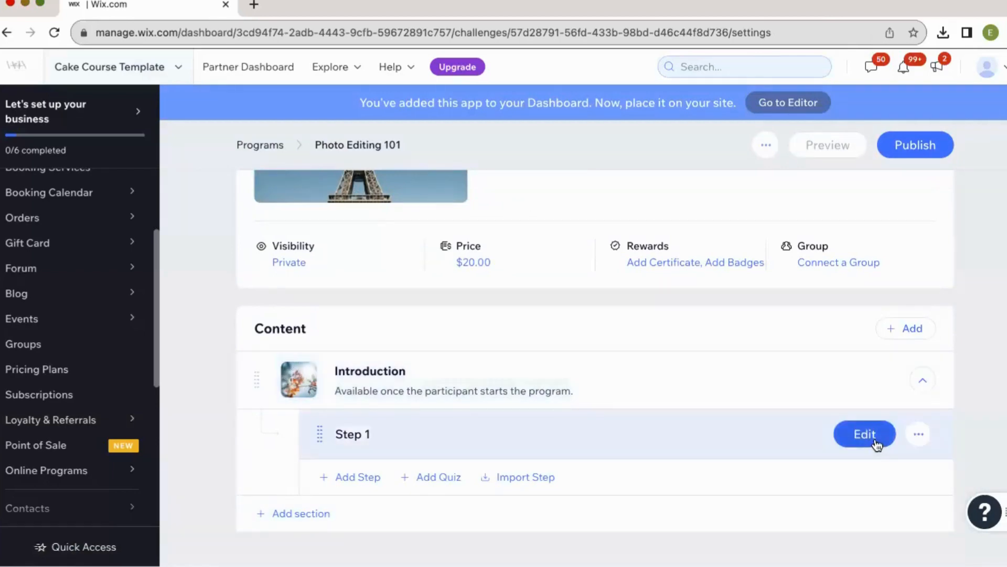
# Step: Rename the step as Lesson 1 and check the available sections, leaving it assigned to Introduction
pyautogui.click(459, 305)
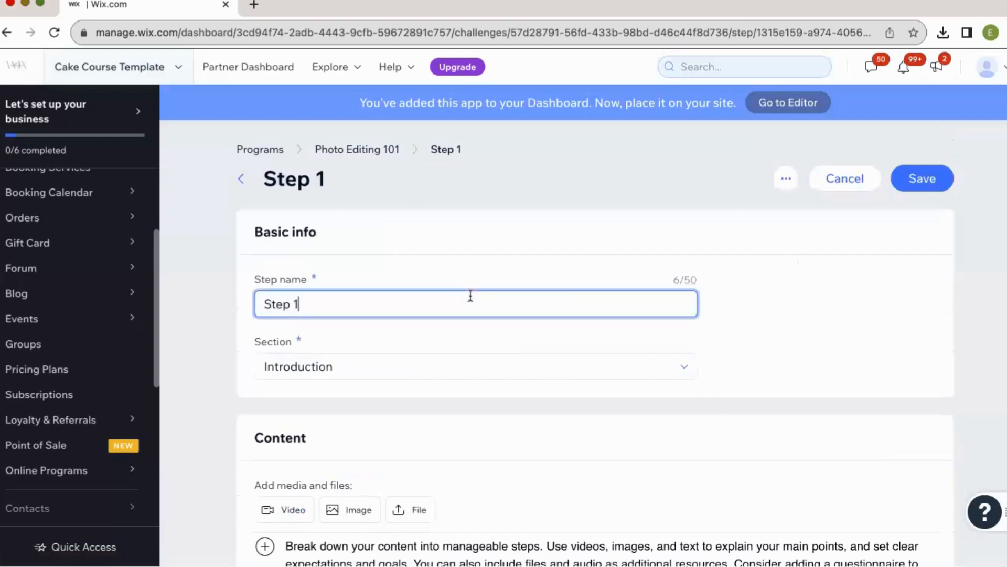
pyautogui.press('BackSpace')
pyautogui.press('BackSpace')
pyautogui.press('BackSpace')
pyautogui.press('BackSpace')
pyautogui.press('BackSpace')
pyautogui.press('BackSpace')
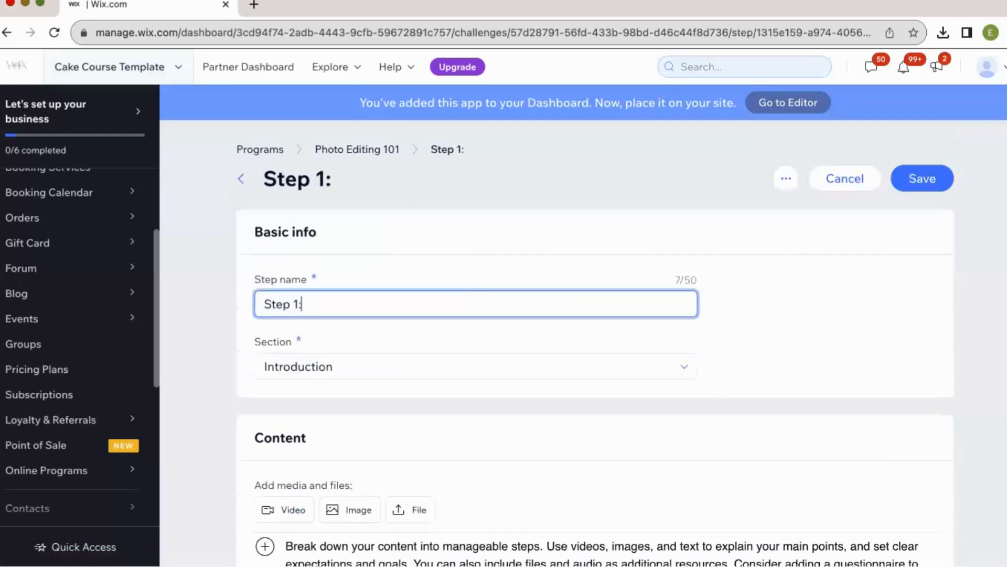
pyautogui.write('Lesson 1')
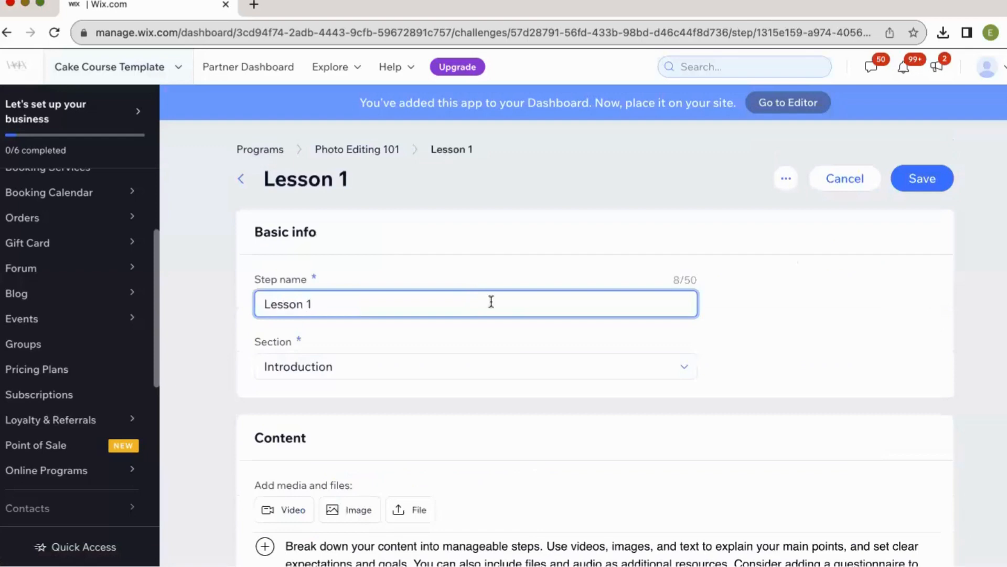
pyautogui.click(481, 372)
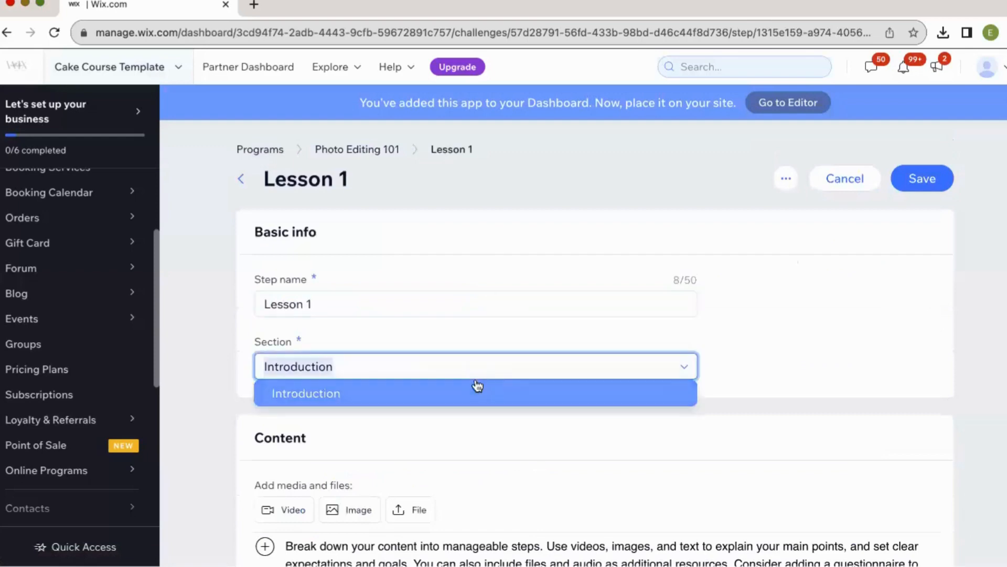
pyautogui.click(730, 391)
# Step: Add two new lines after the placeholder paragraph in the Lesson 1 content
pyautogui.scroll(-2, 730, 391)
pyautogui.scroll(-2, 730, 391)
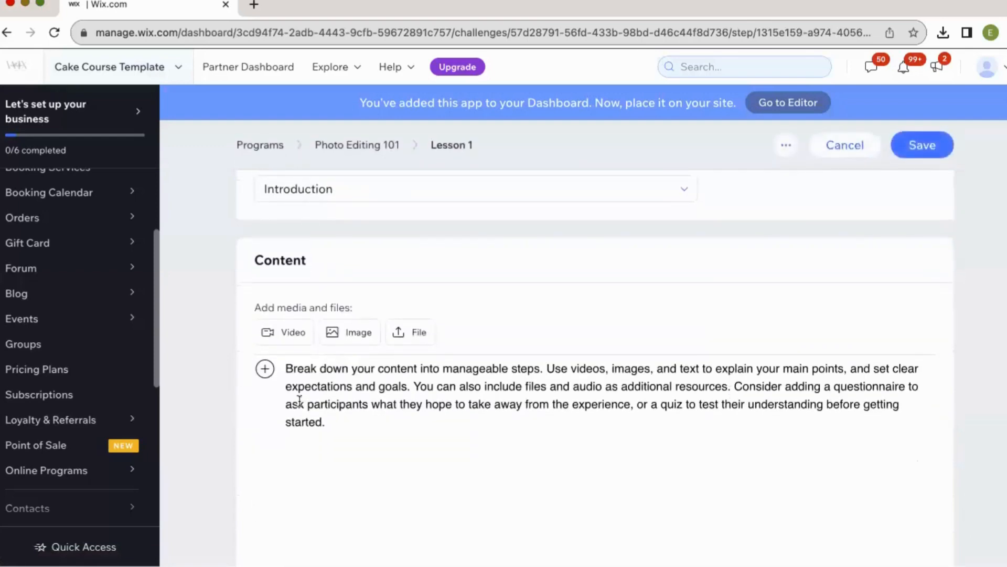
pyautogui.click(342, 417)
pyautogui.press('Return')
pyautogui.press('Return')
pyautogui.scroll(-1, 405, 384)
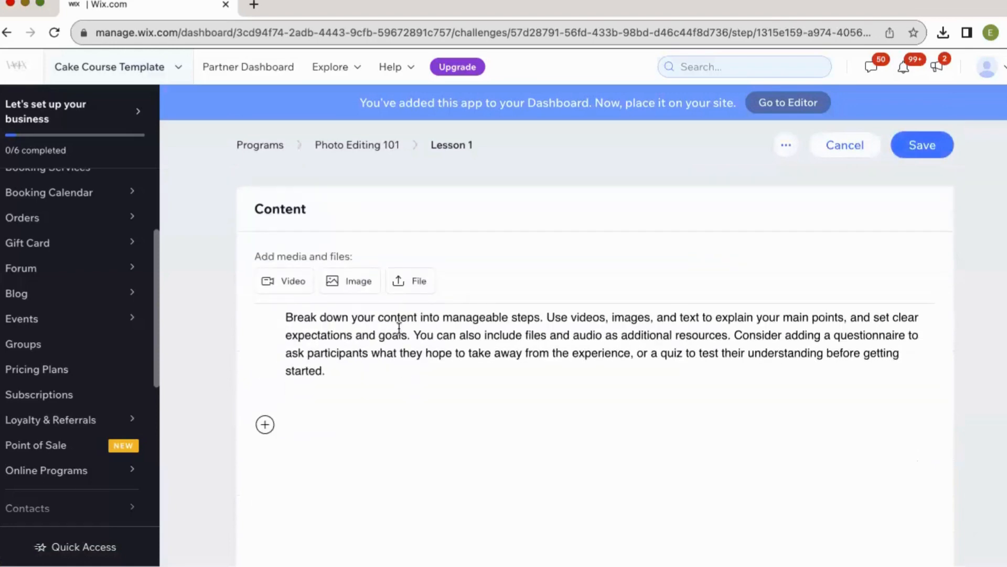
pyautogui.scroll(-2, 398, 326)
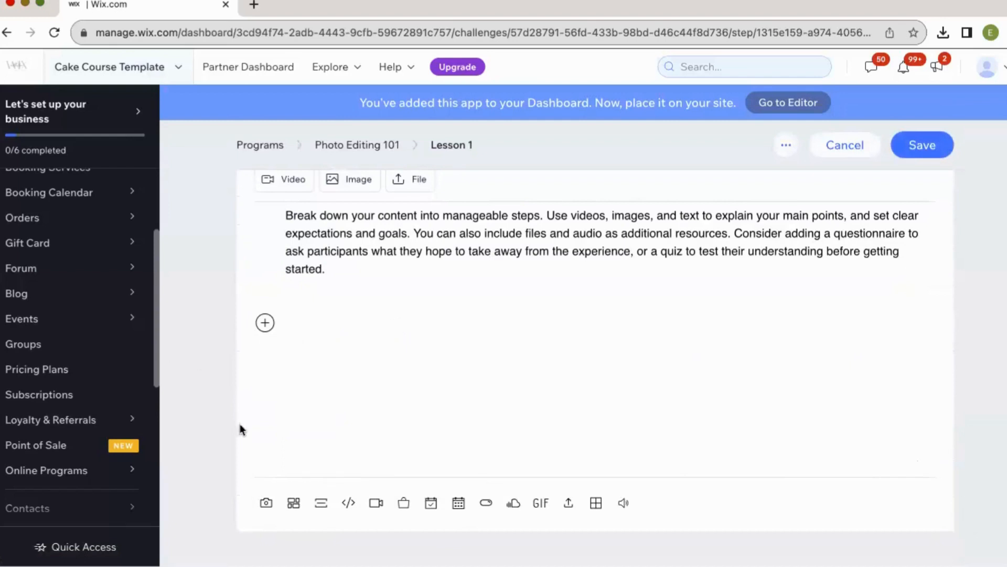
# Step: Review the embed and upload options for adding a video to Lesson 1, and close them without adding one
pyautogui.click(376, 502)
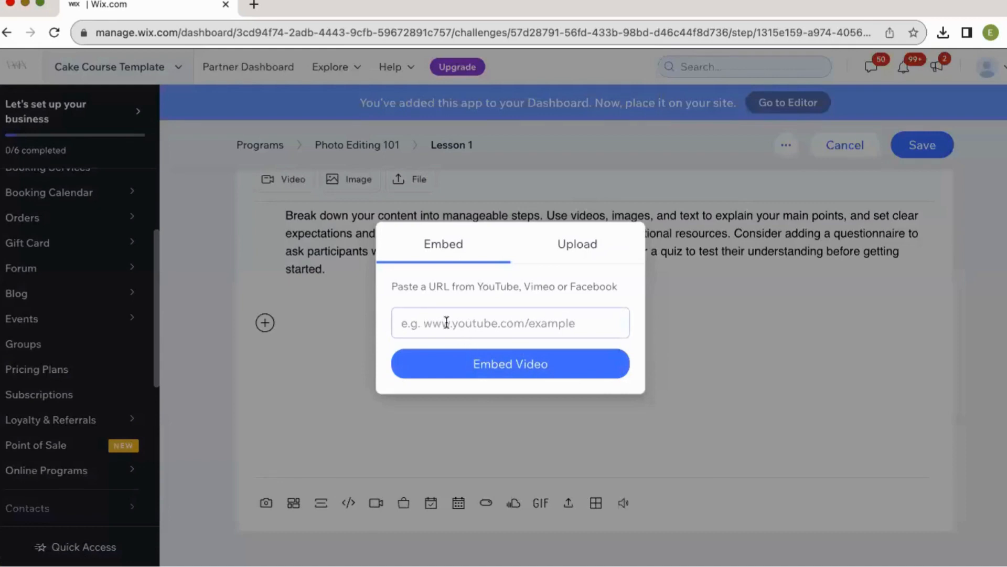
pyautogui.click(605, 256)
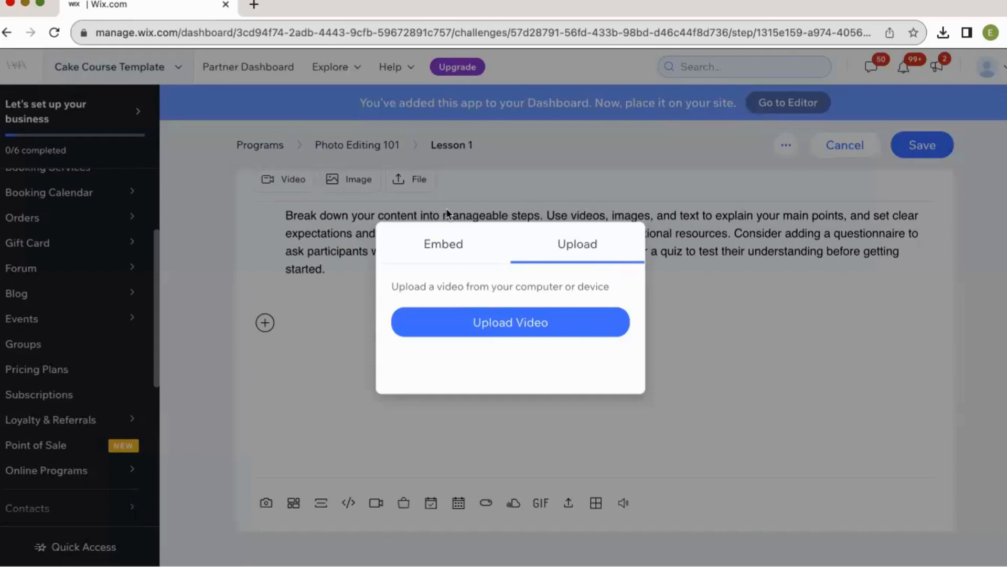
pyautogui.click(442, 244)
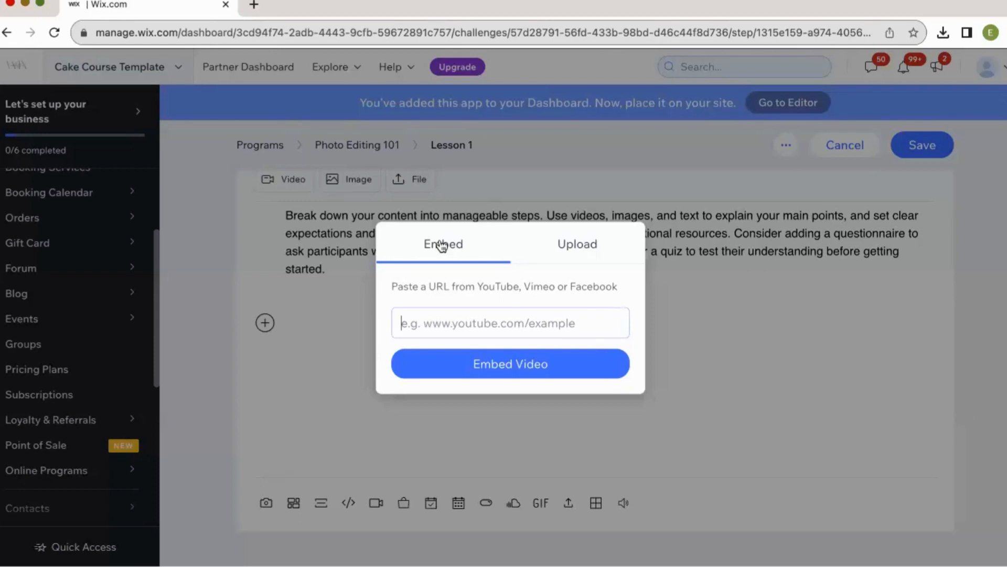
pyautogui.click(591, 247)
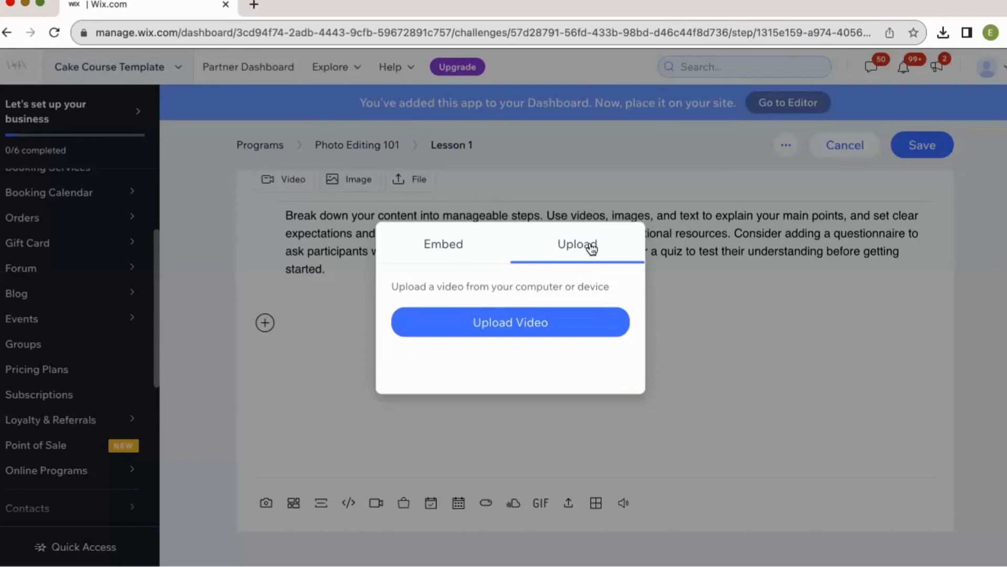
pyautogui.click(710, 310)
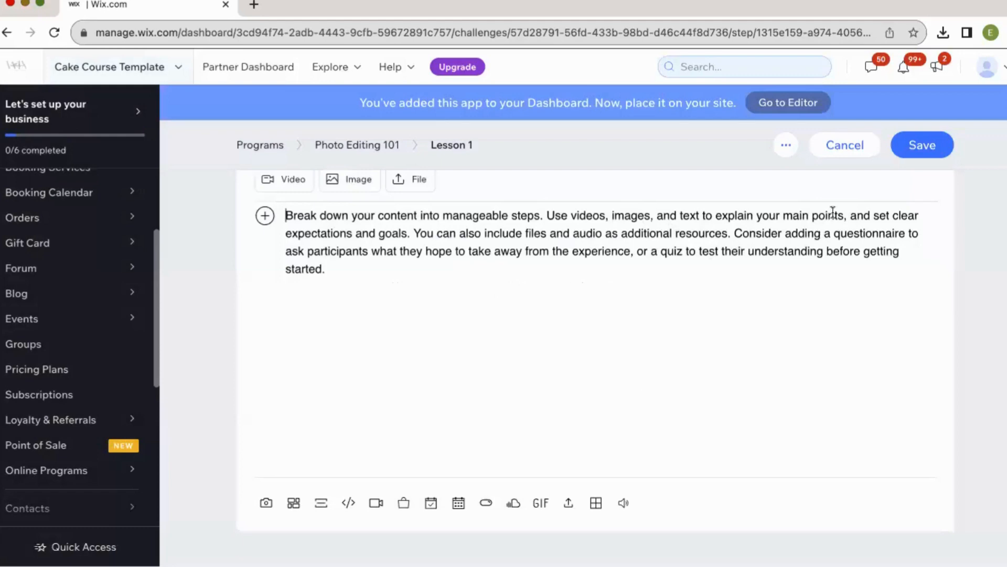
# Step: Save Lesson 1 and check its additional actions in the course content list
pyautogui.click(917, 145)
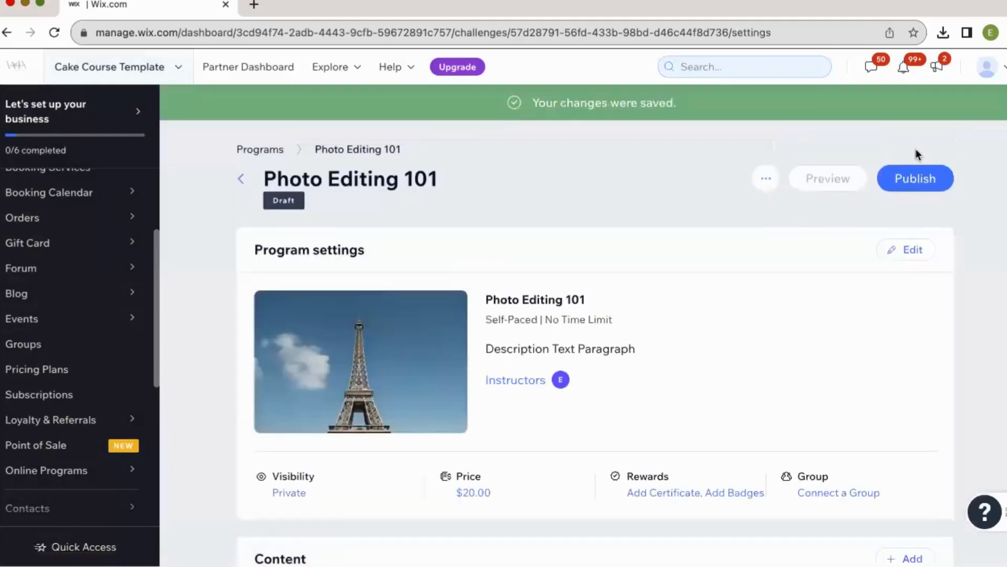
pyautogui.scroll(-4, 829, 307)
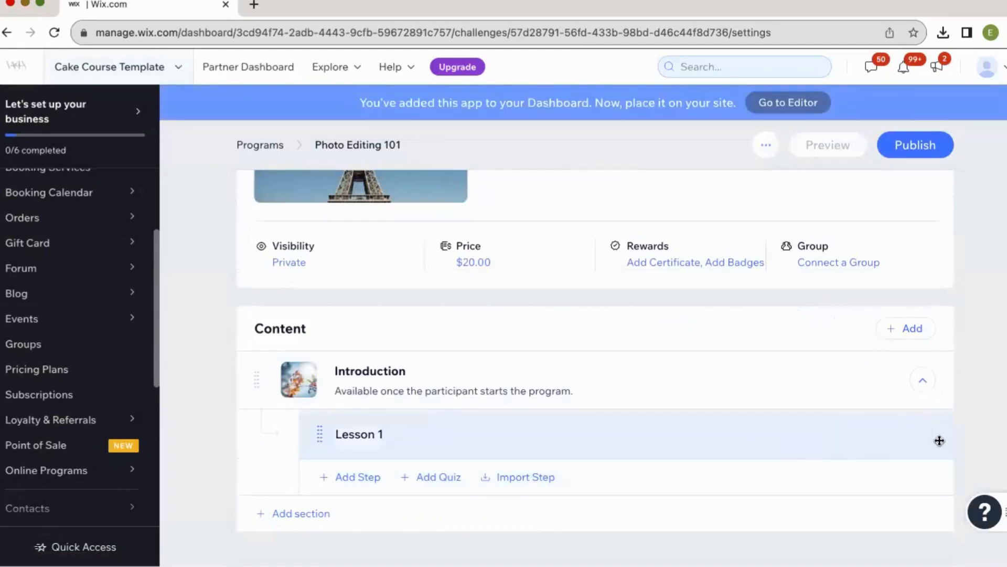
pyautogui.click(919, 434)
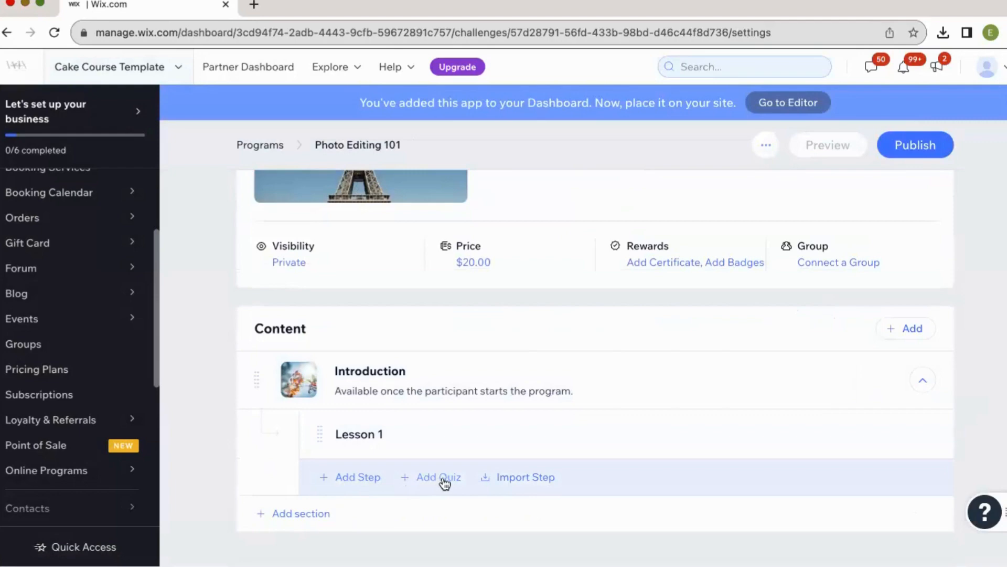
# Step: Import the Getting Started step from the Sugar Reset program template into the Introduction section and open it for editing
pyautogui.click(494, 480)
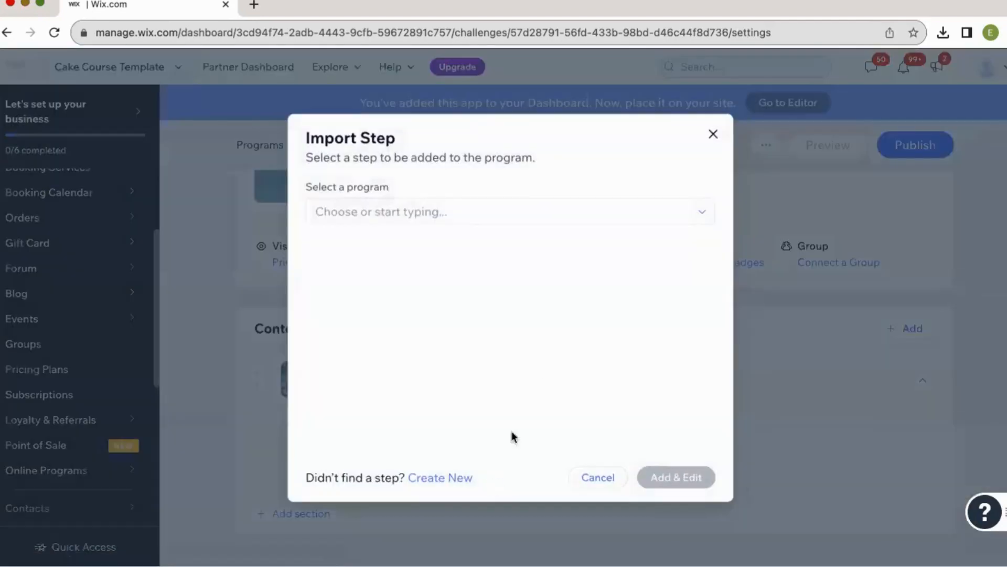
pyautogui.click(600, 216)
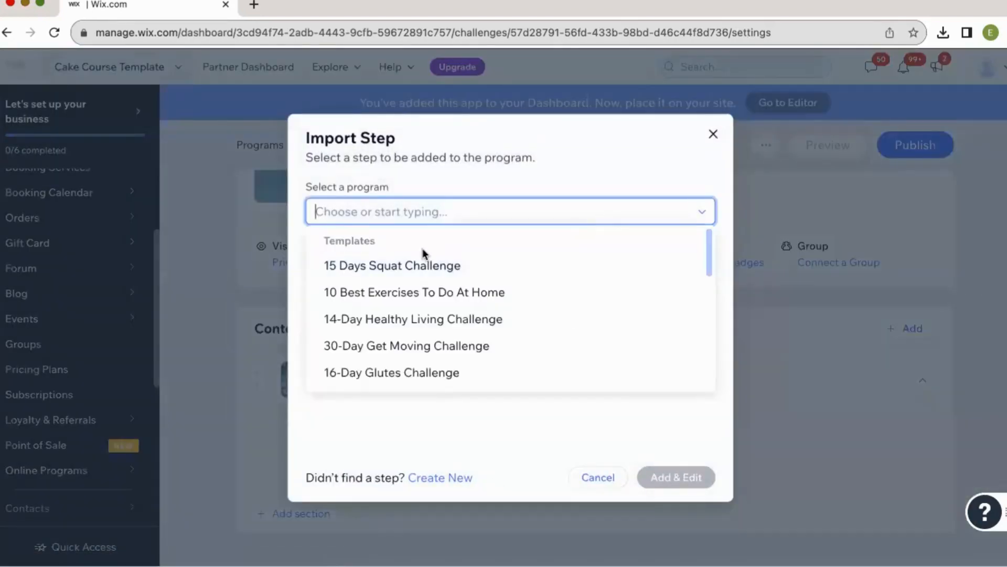
pyautogui.scroll(-1, 458, 295)
pyautogui.scroll(-5, 459, 295)
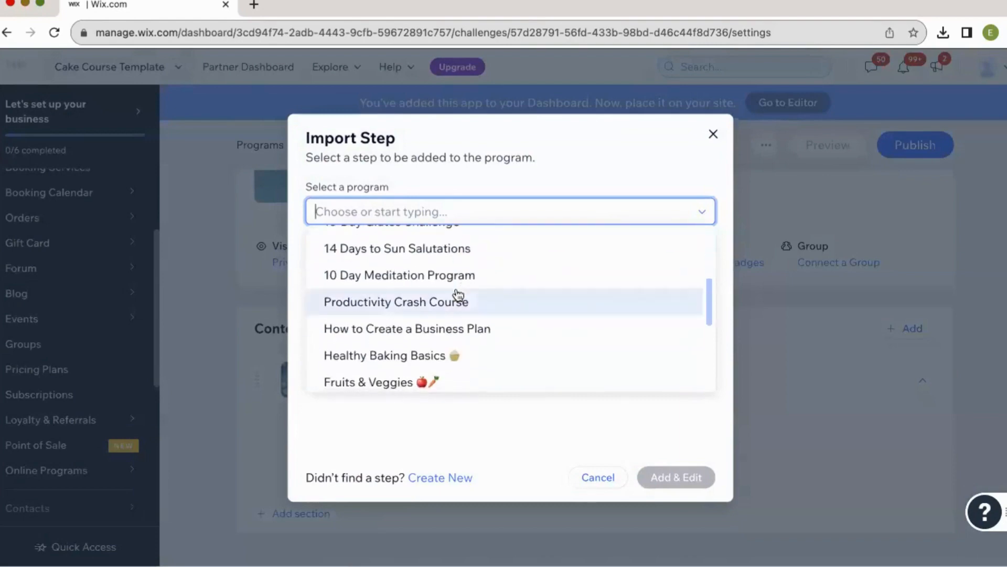
pyautogui.click(451, 371)
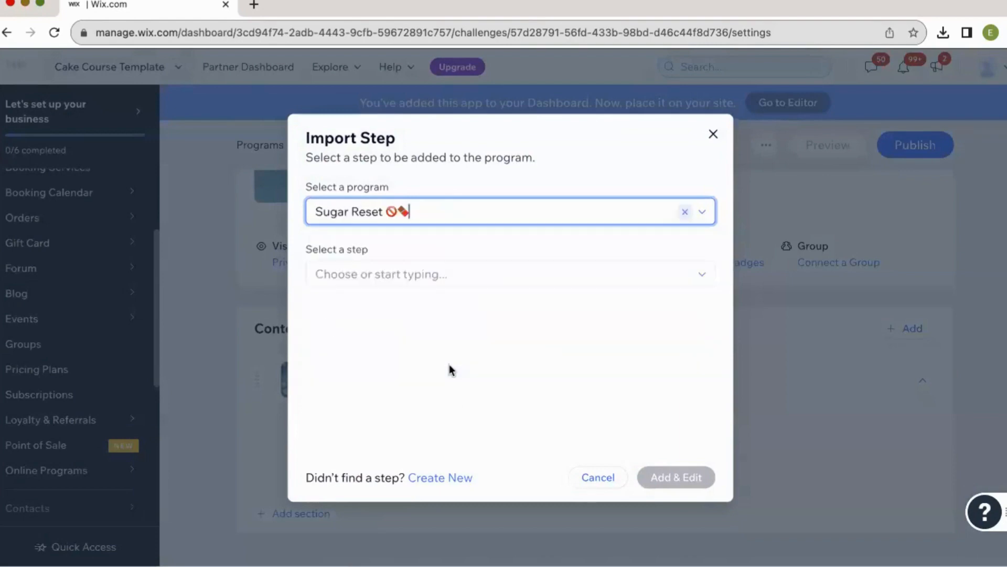
pyautogui.click(481, 276)
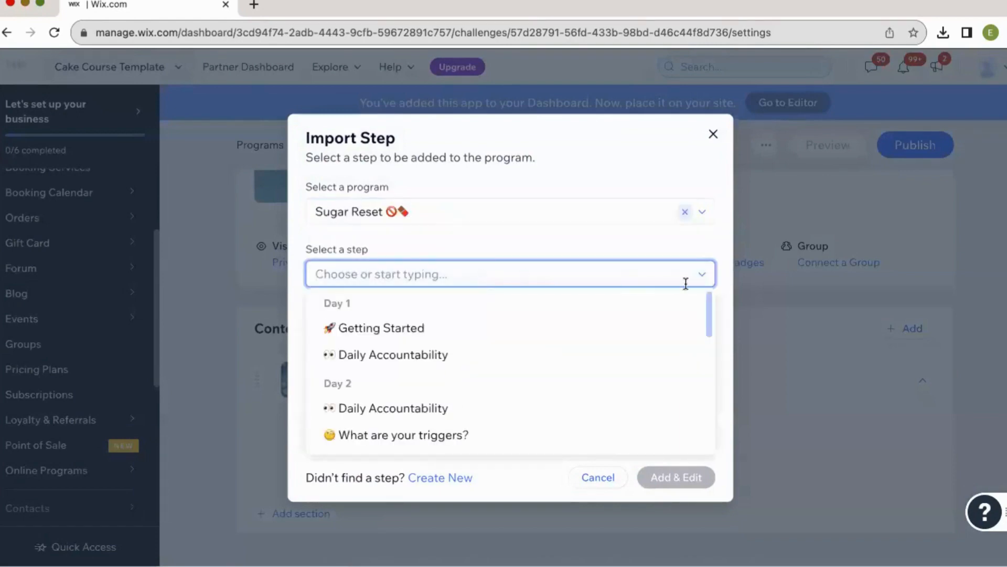
pyautogui.click(525, 321)
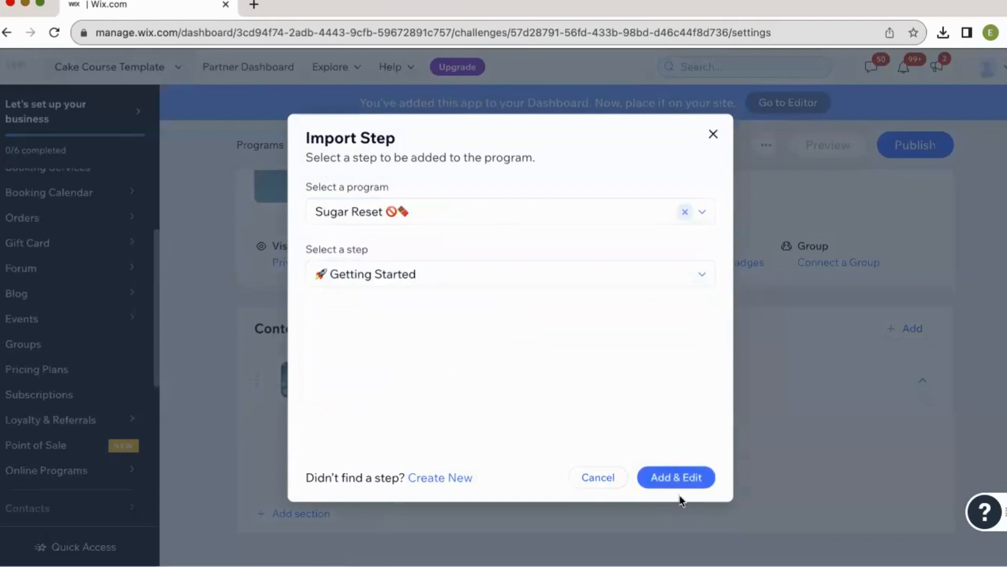
pyautogui.click(686, 478)
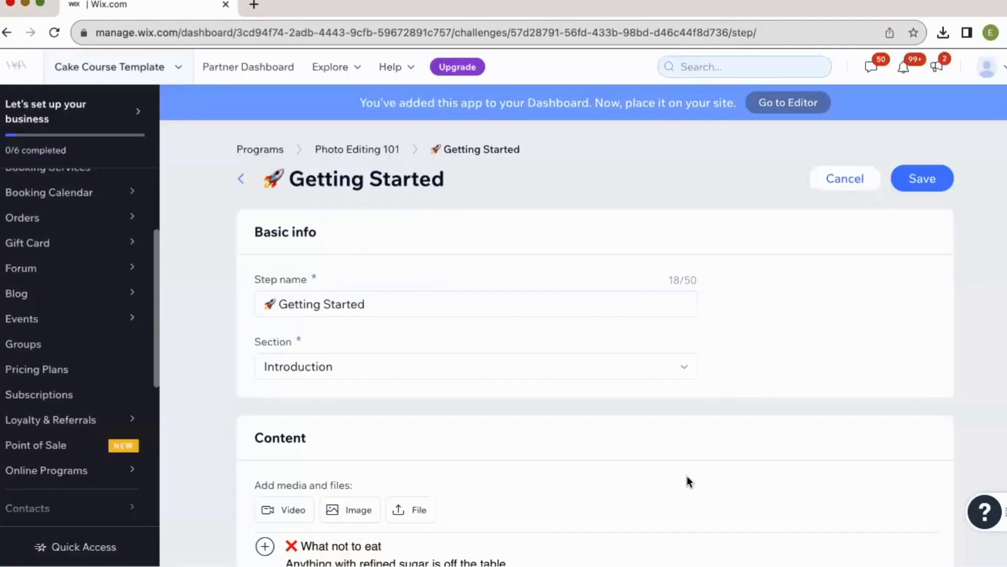
# Step: Review the imported Getting Started step's content and save it to the course
pyautogui.scroll(-5, 688, 475)
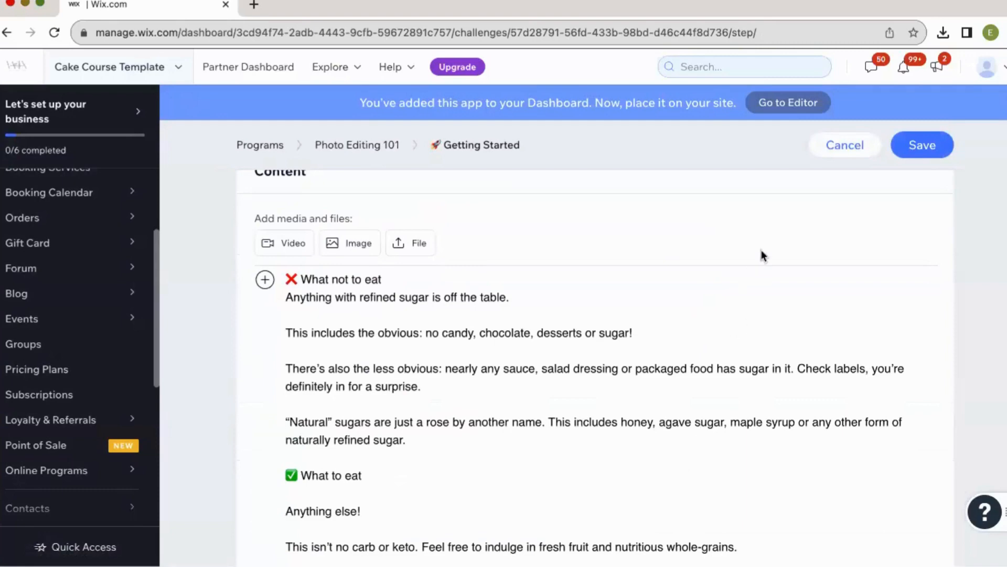
pyautogui.scroll(4, 819, 188)
pyautogui.scroll(2, 820, 190)
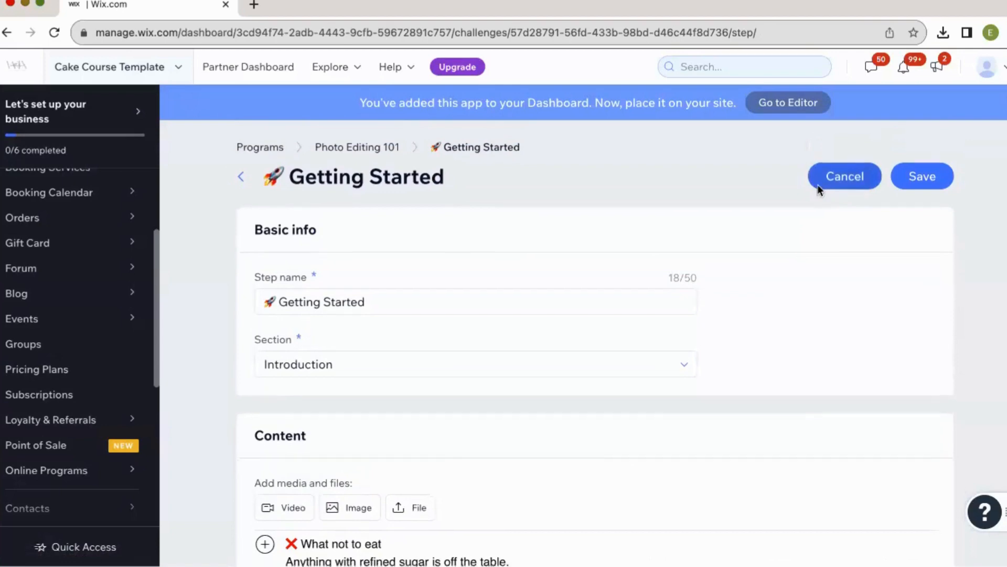
pyautogui.scroll(-8, 801, 239)
pyautogui.scroll(8, 801, 239)
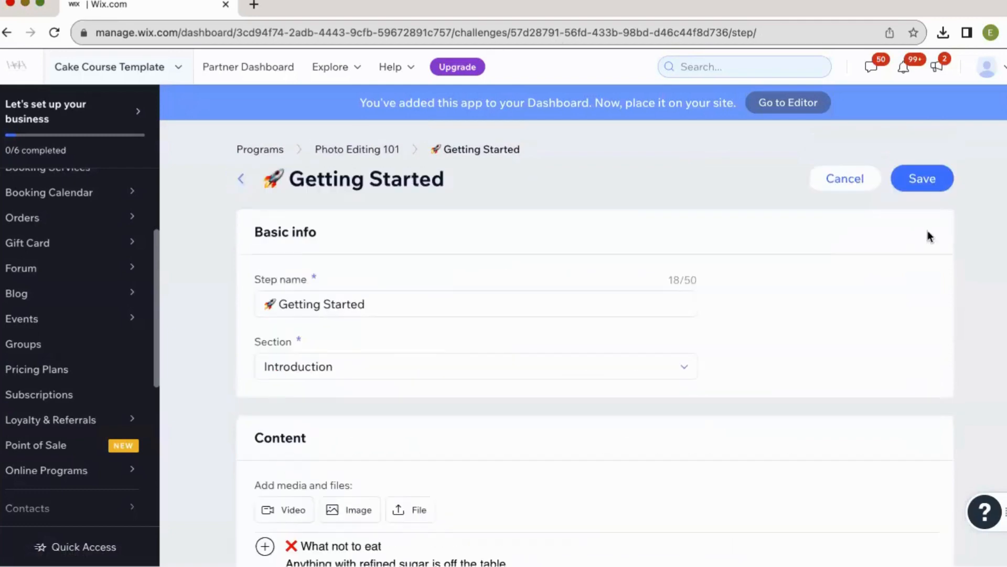
pyautogui.click(922, 184)
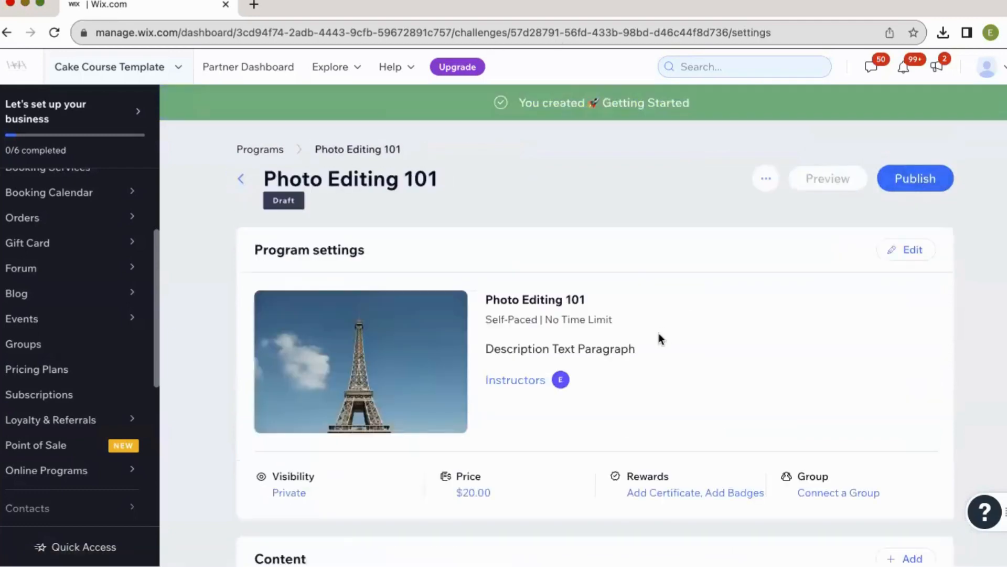
# Step: Import the Day 6 Get a Massage step from the Look Your Best program template and open it for editing
pyautogui.scroll(-5, 659, 338)
pyautogui.click(531, 478)
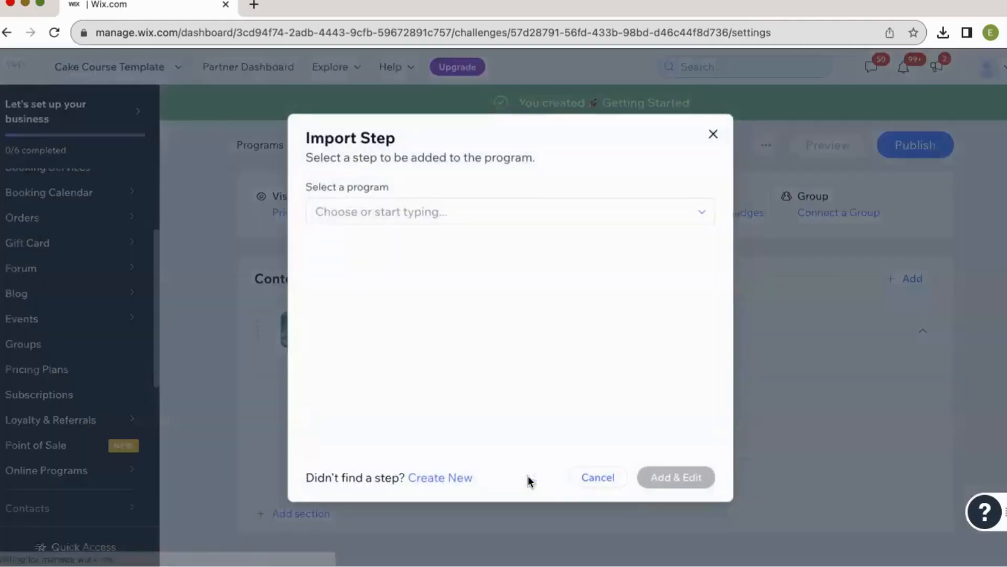
pyautogui.click(506, 216)
pyautogui.scroll(-10, 498, 323)
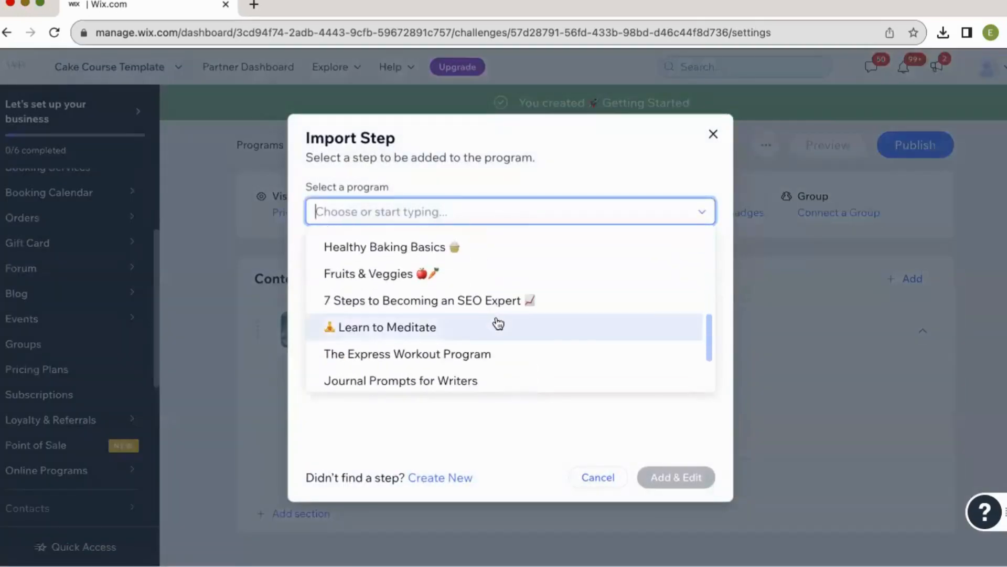
pyautogui.click(465, 327)
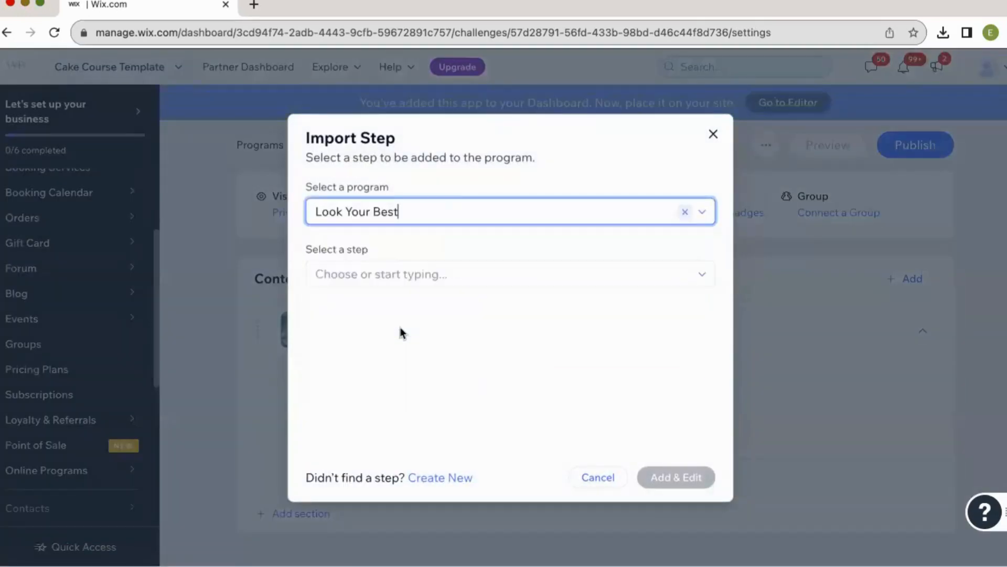
pyautogui.click(479, 275)
pyautogui.scroll(-6, 531, 335)
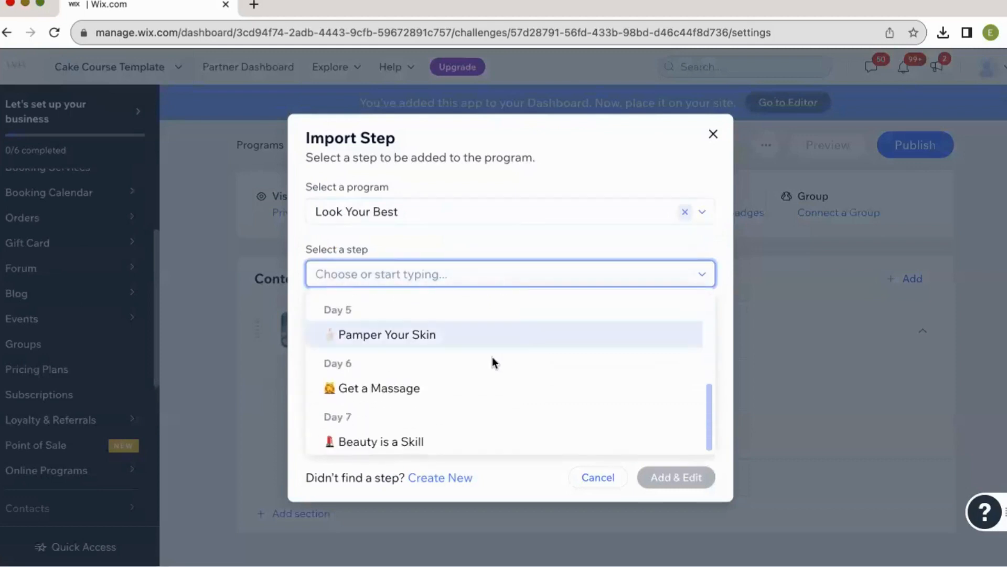
pyautogui.click(414, 390)
pyautogui.click(691, 478)
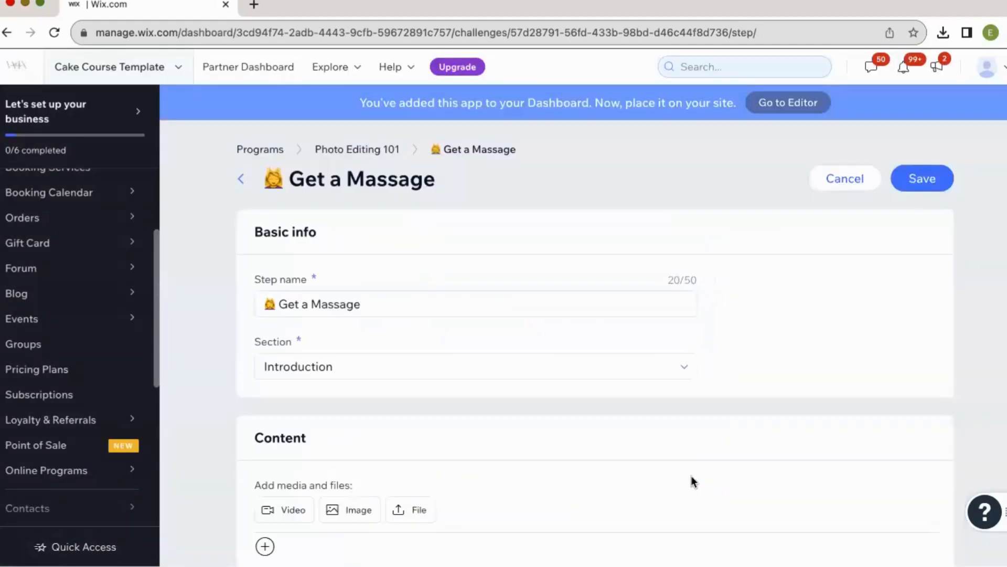
# Step: Review the Get a Massage step's image and text, save it and return to the course content list
pyautogui.scroll(-10, 654, 441)
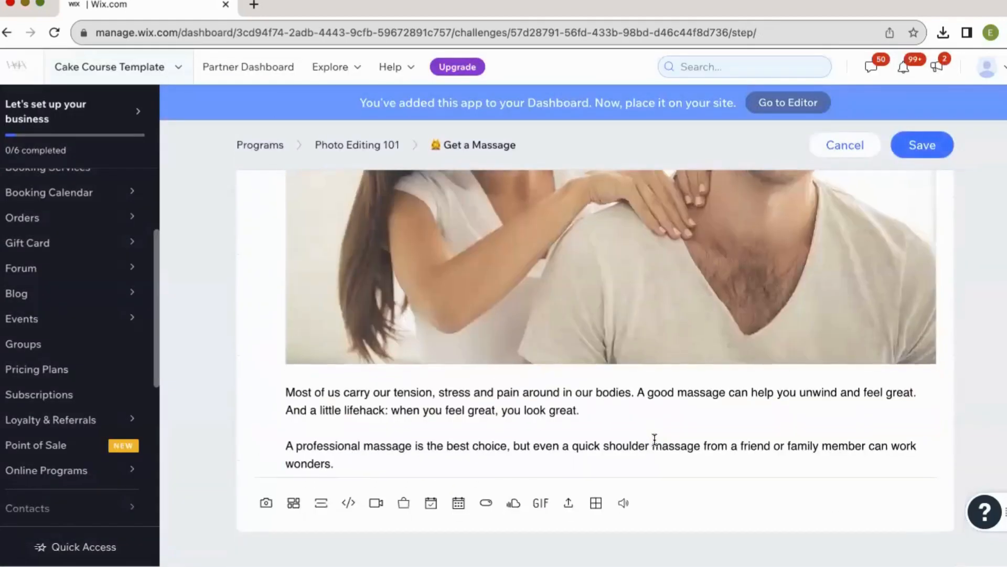
pyautogui.scroll(10, 655, 440)
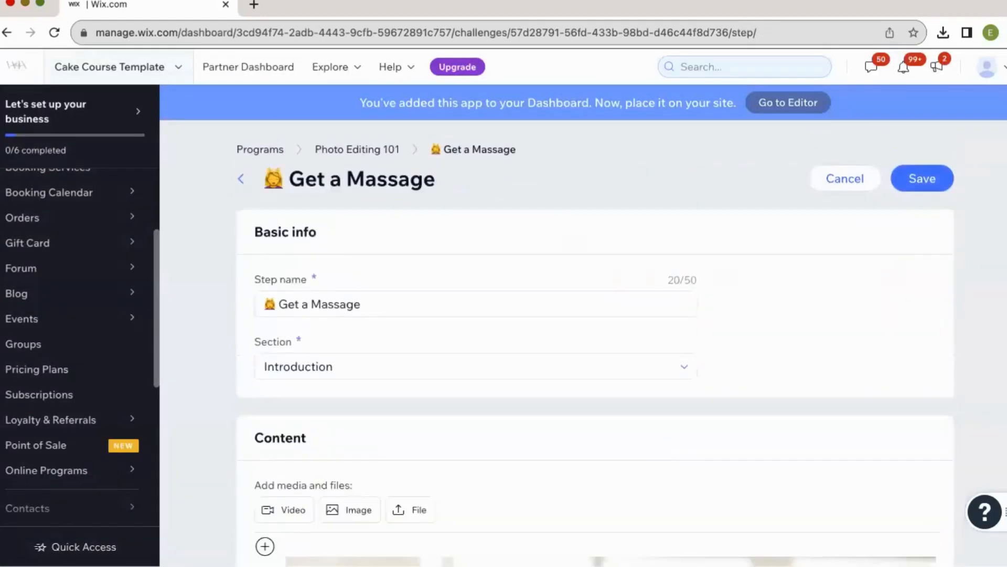
pyautogui.click(945, 178)
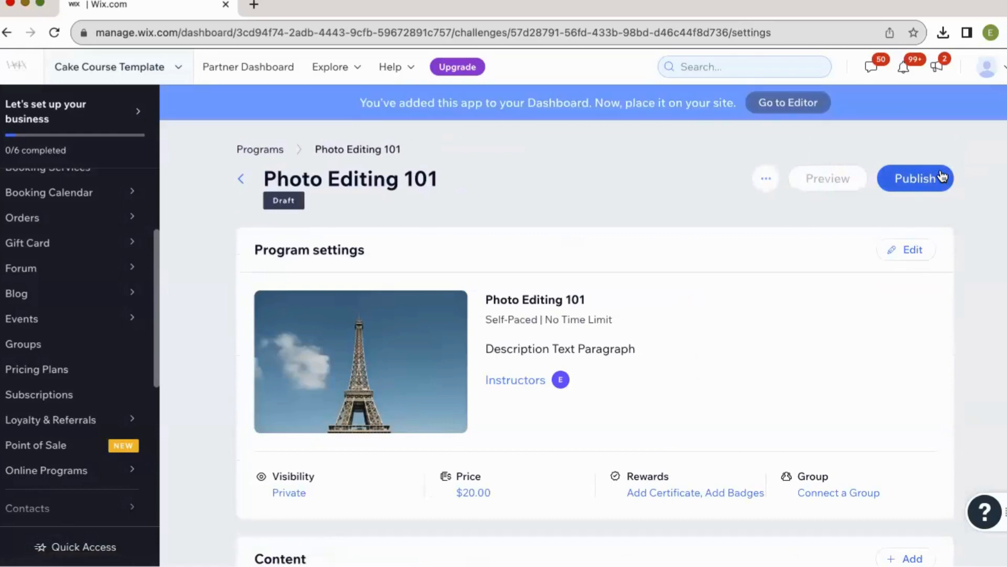
pyautogui.scroll(-6, 942, 175)
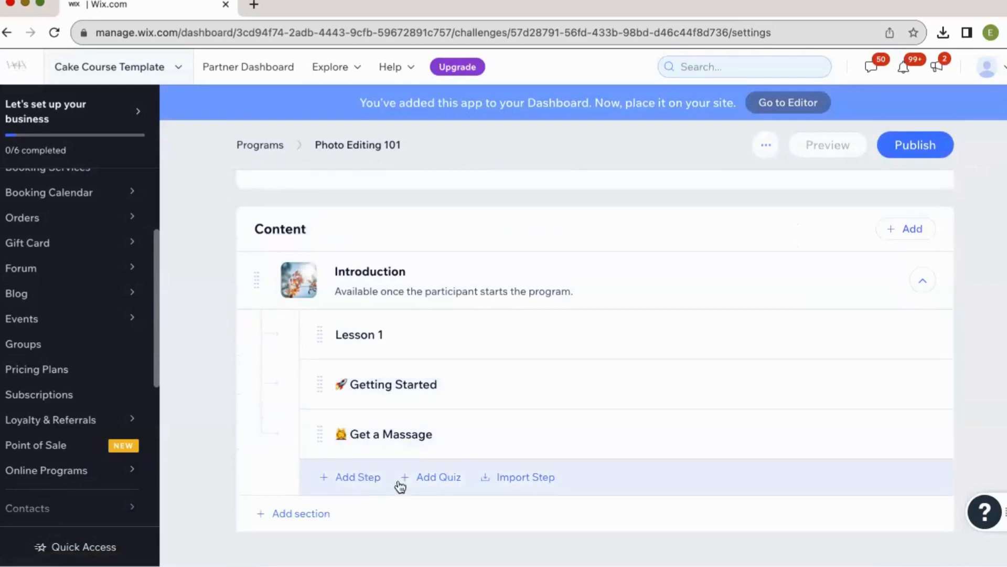
# Step: Start a new quiz named Quiz 1 and assign it to the Introduction section
pyautogui.click(429, 485)
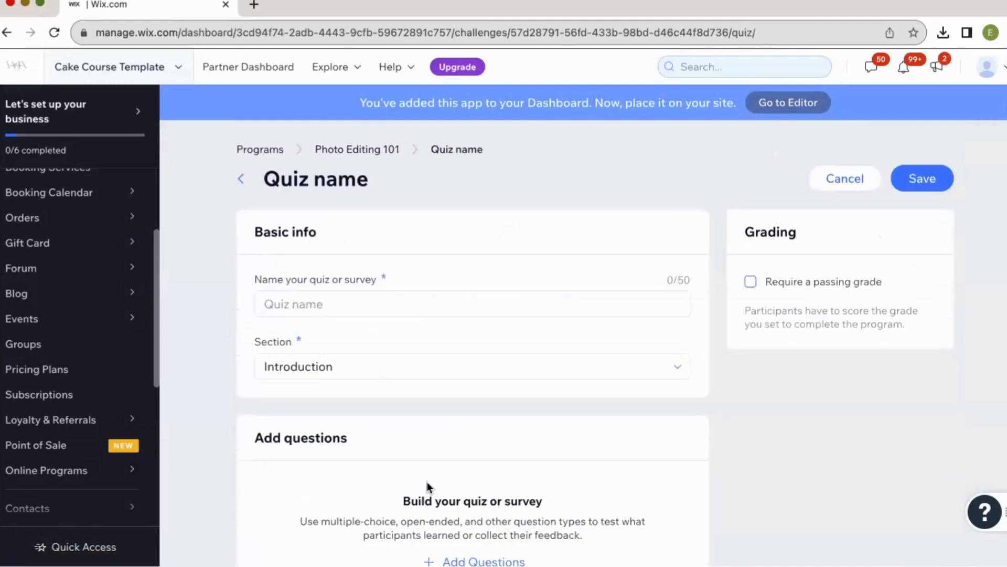
pyautogui.click(383, 308)
pyautogui.write('Quiz 1')
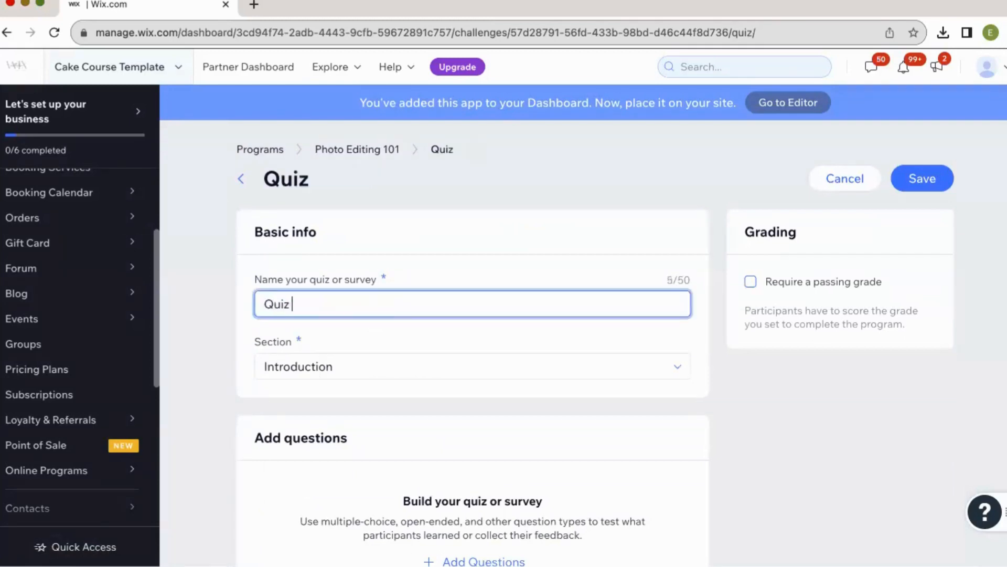
pyautogui.click(419, 379)
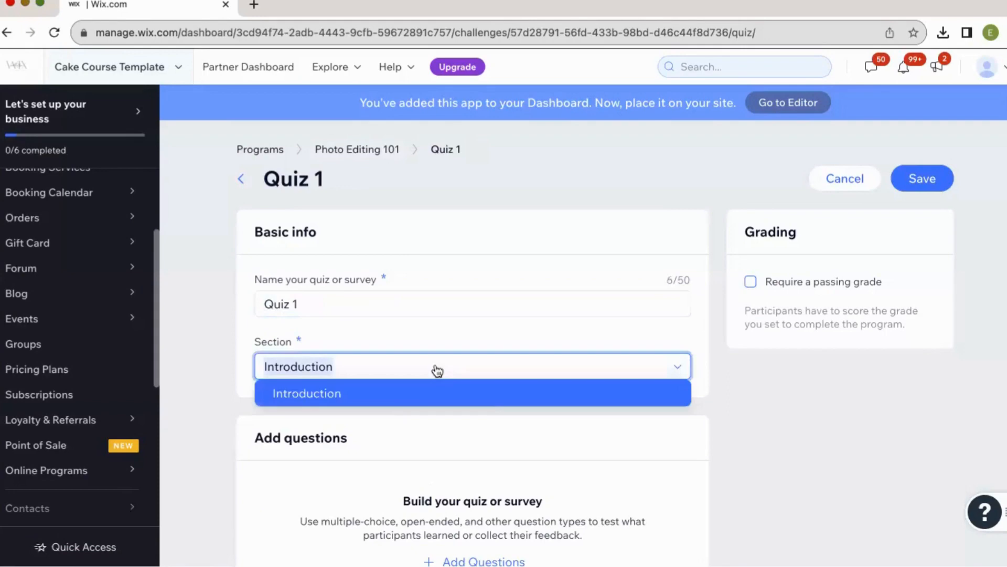
pyautogui.click(502, 409)
pyautogui.scroll(-2, 504, 433)
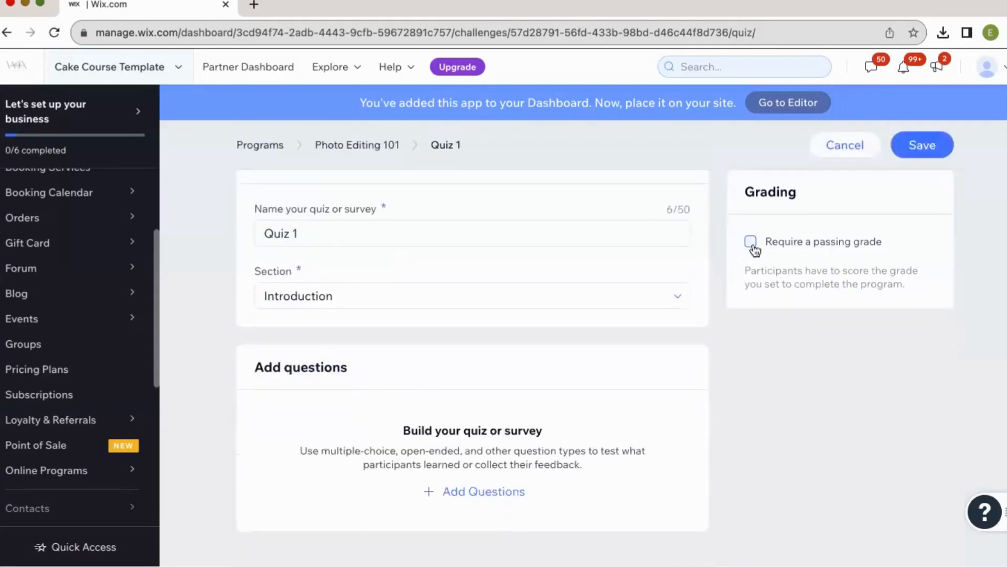
# Step: Check the available quiz question types, try to save Quiz 1 without questions, and return to the course content list
pyautogui.click(488, 492)
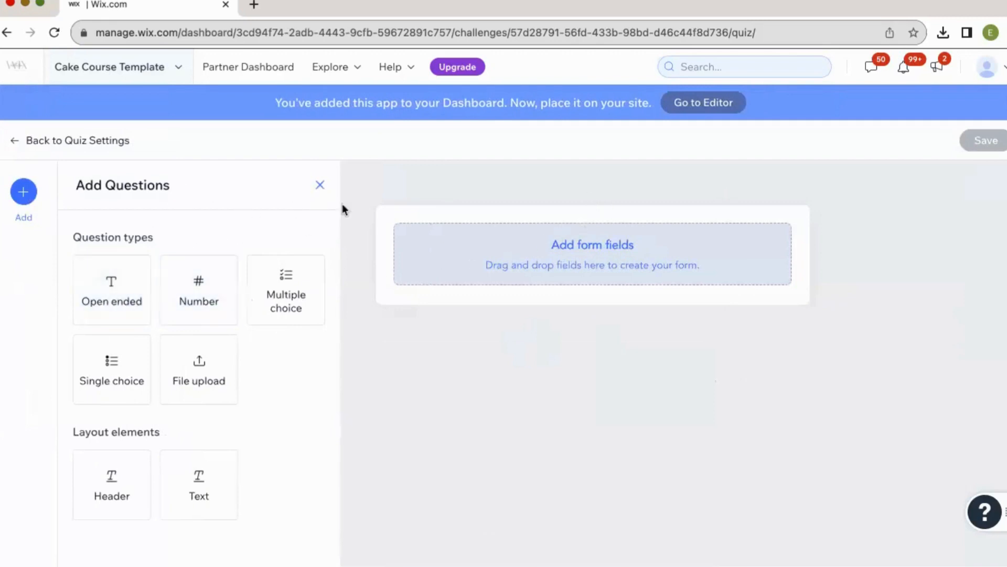
pyautogui.click(15, 145)
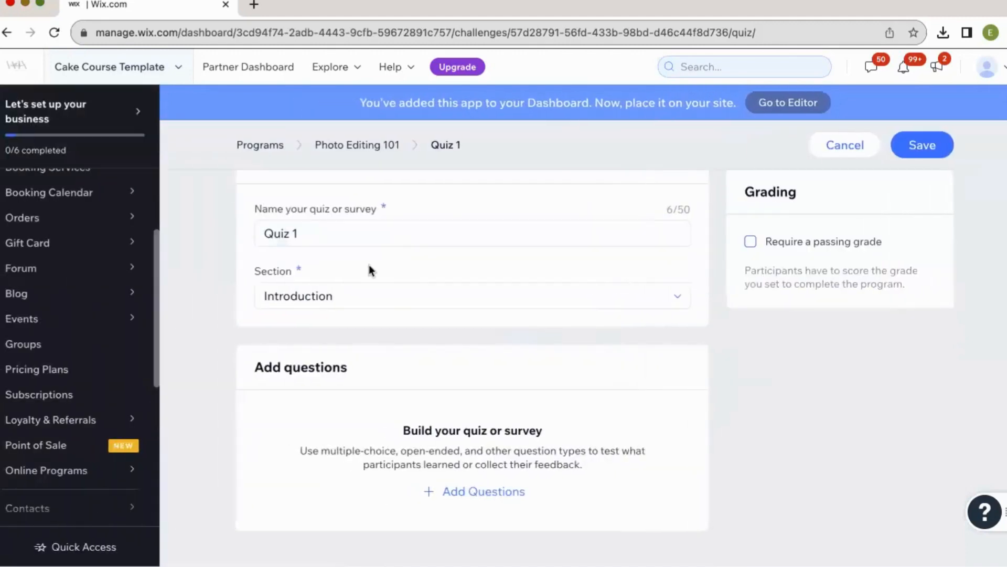
pyautogui.click(932, 141)
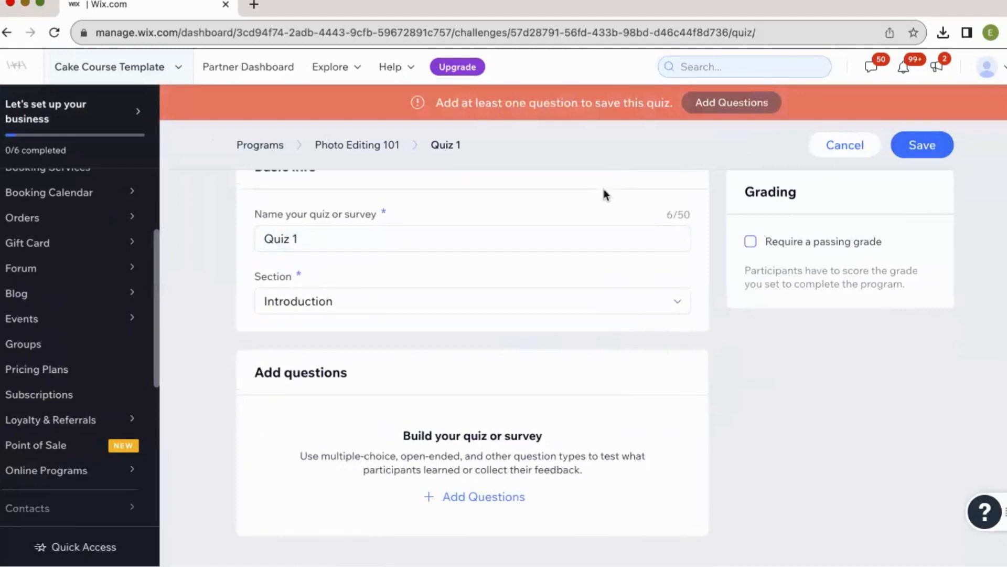
pyautogui.click(242, 180)
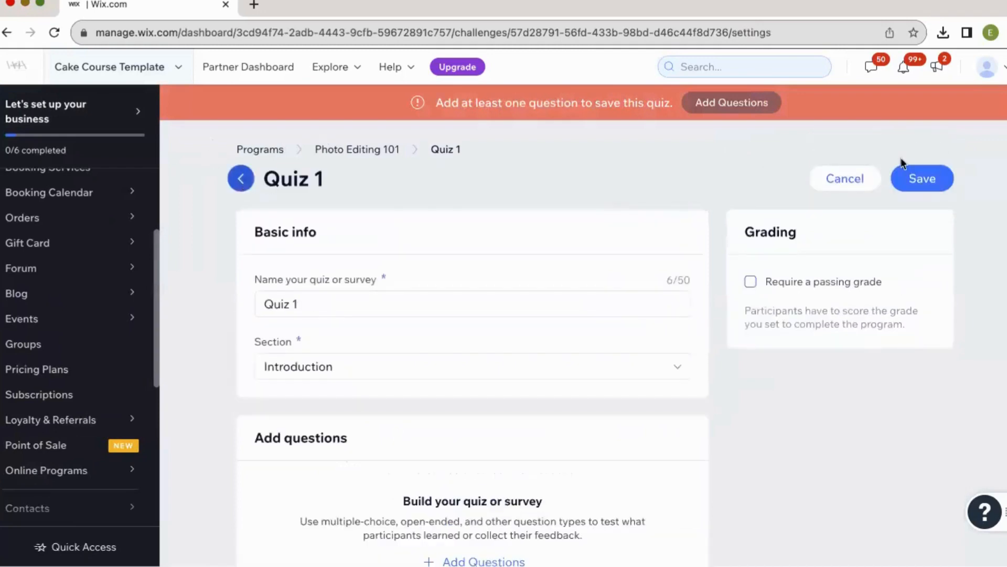
pyautogui.scroll(-6, 882, 395)
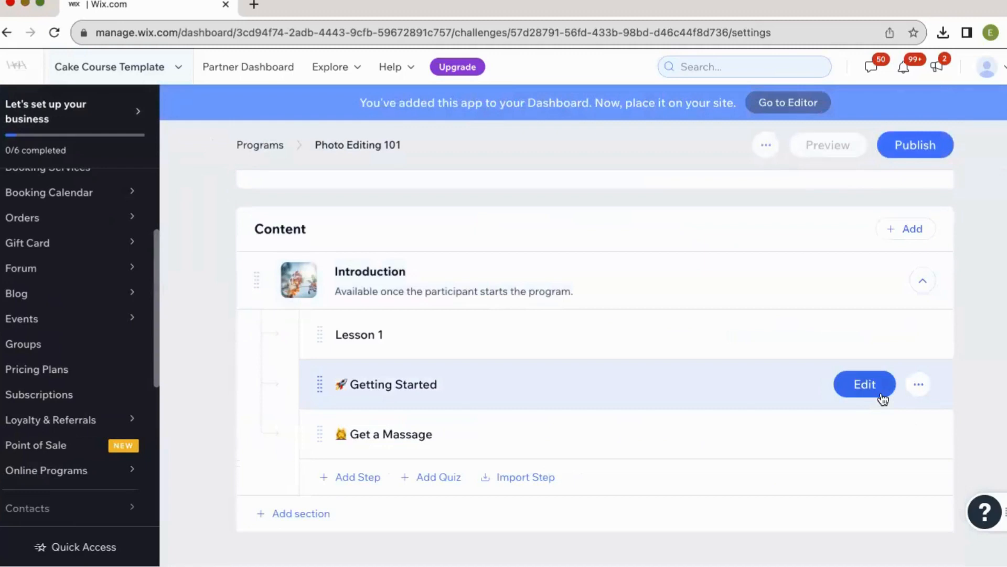
pyautogui.scroll(6, 883, 399)
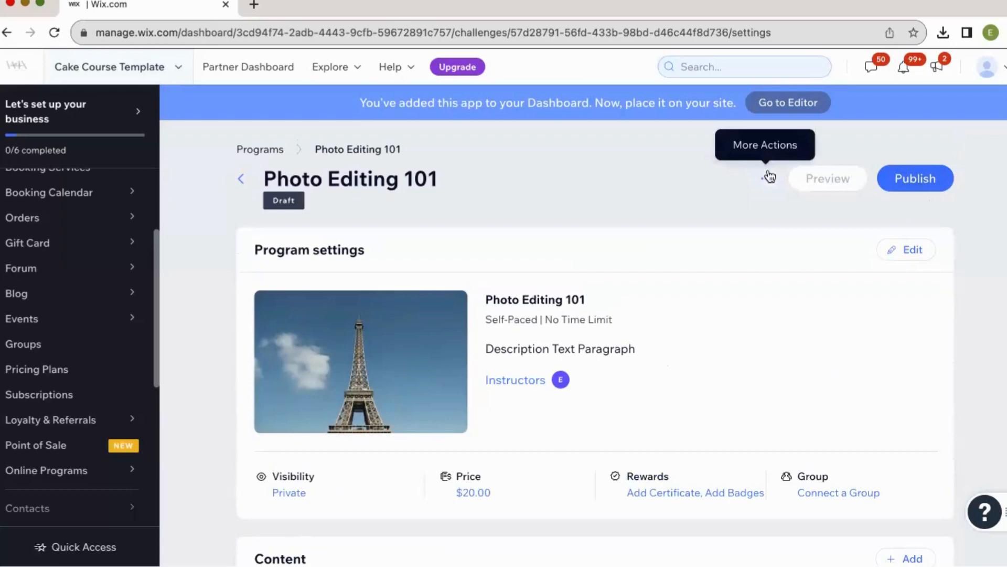
pyautogui.scroll(-6, 553, 218)
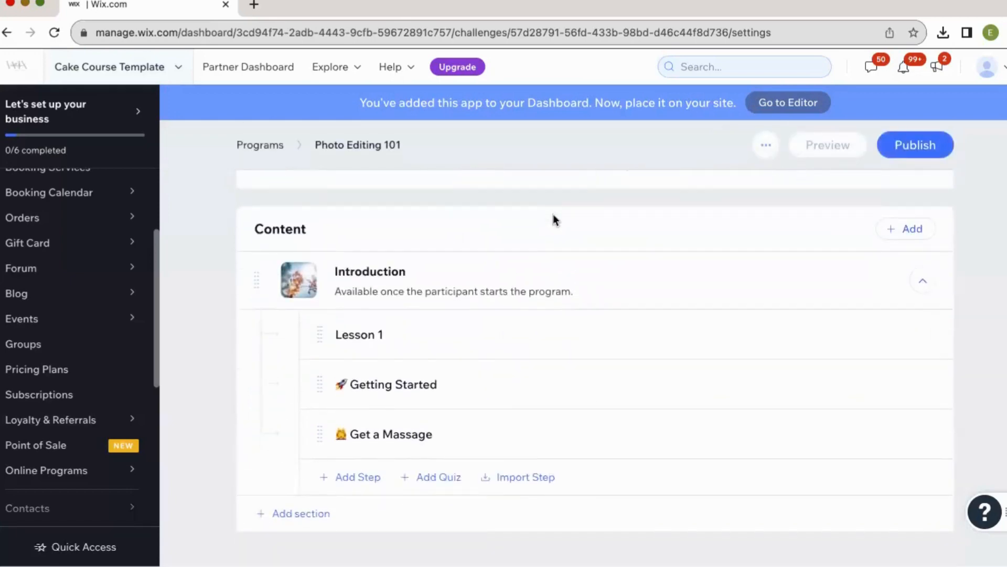